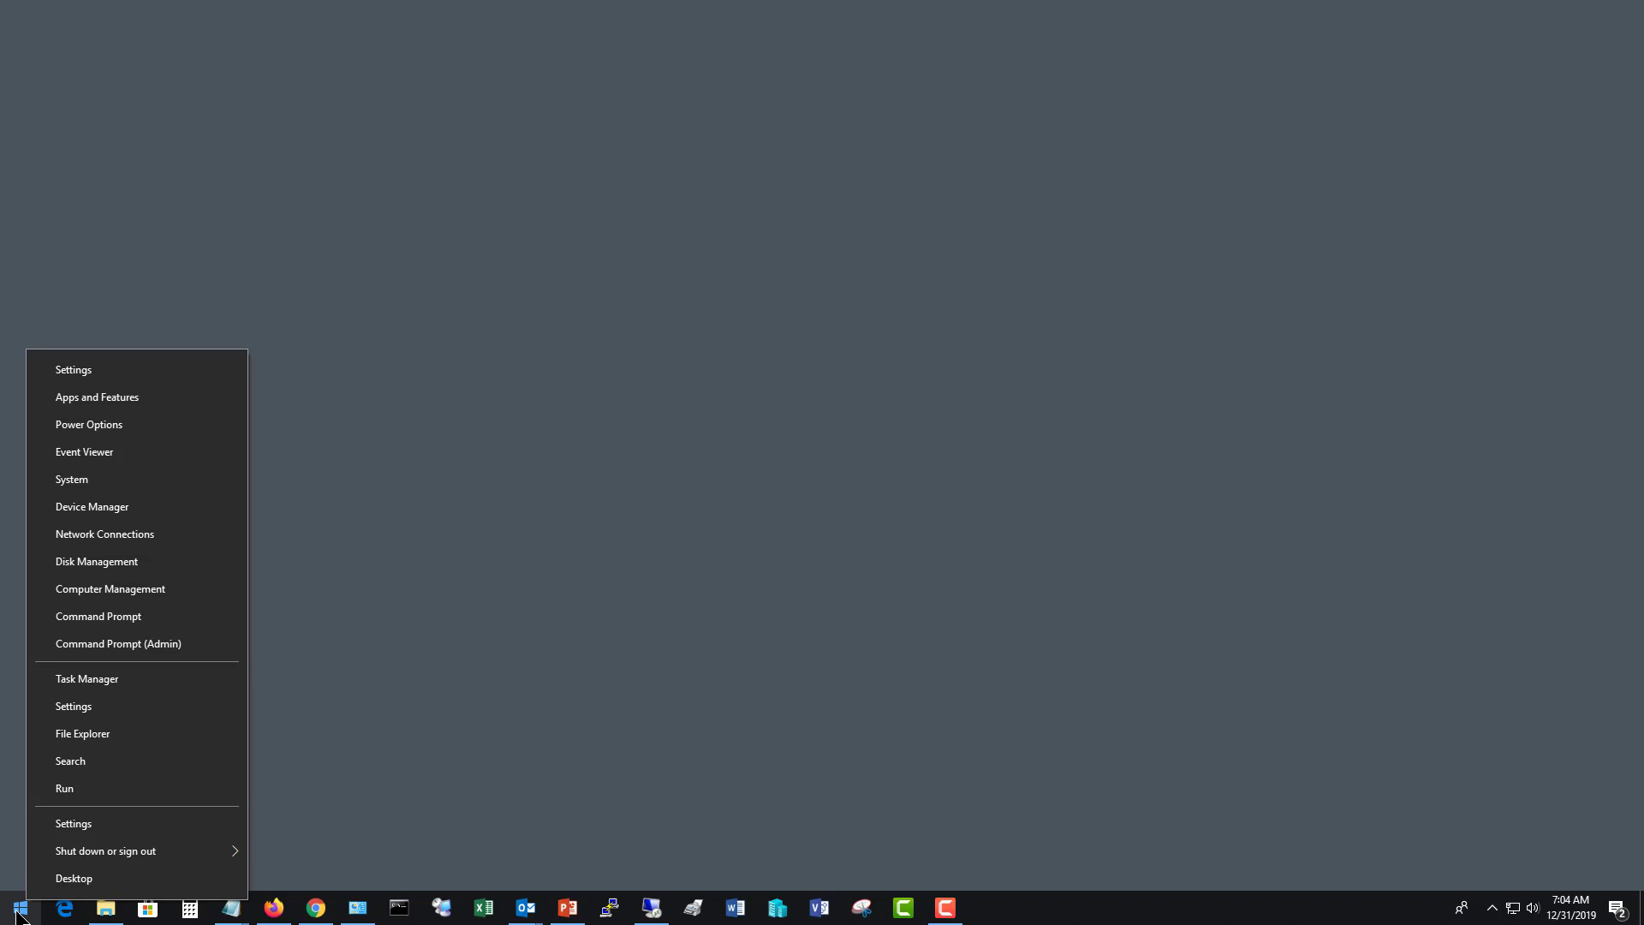
- Search for 'control panel', launch it, and maximize the All Control Panel Items window
click(104, 762)
text(co)
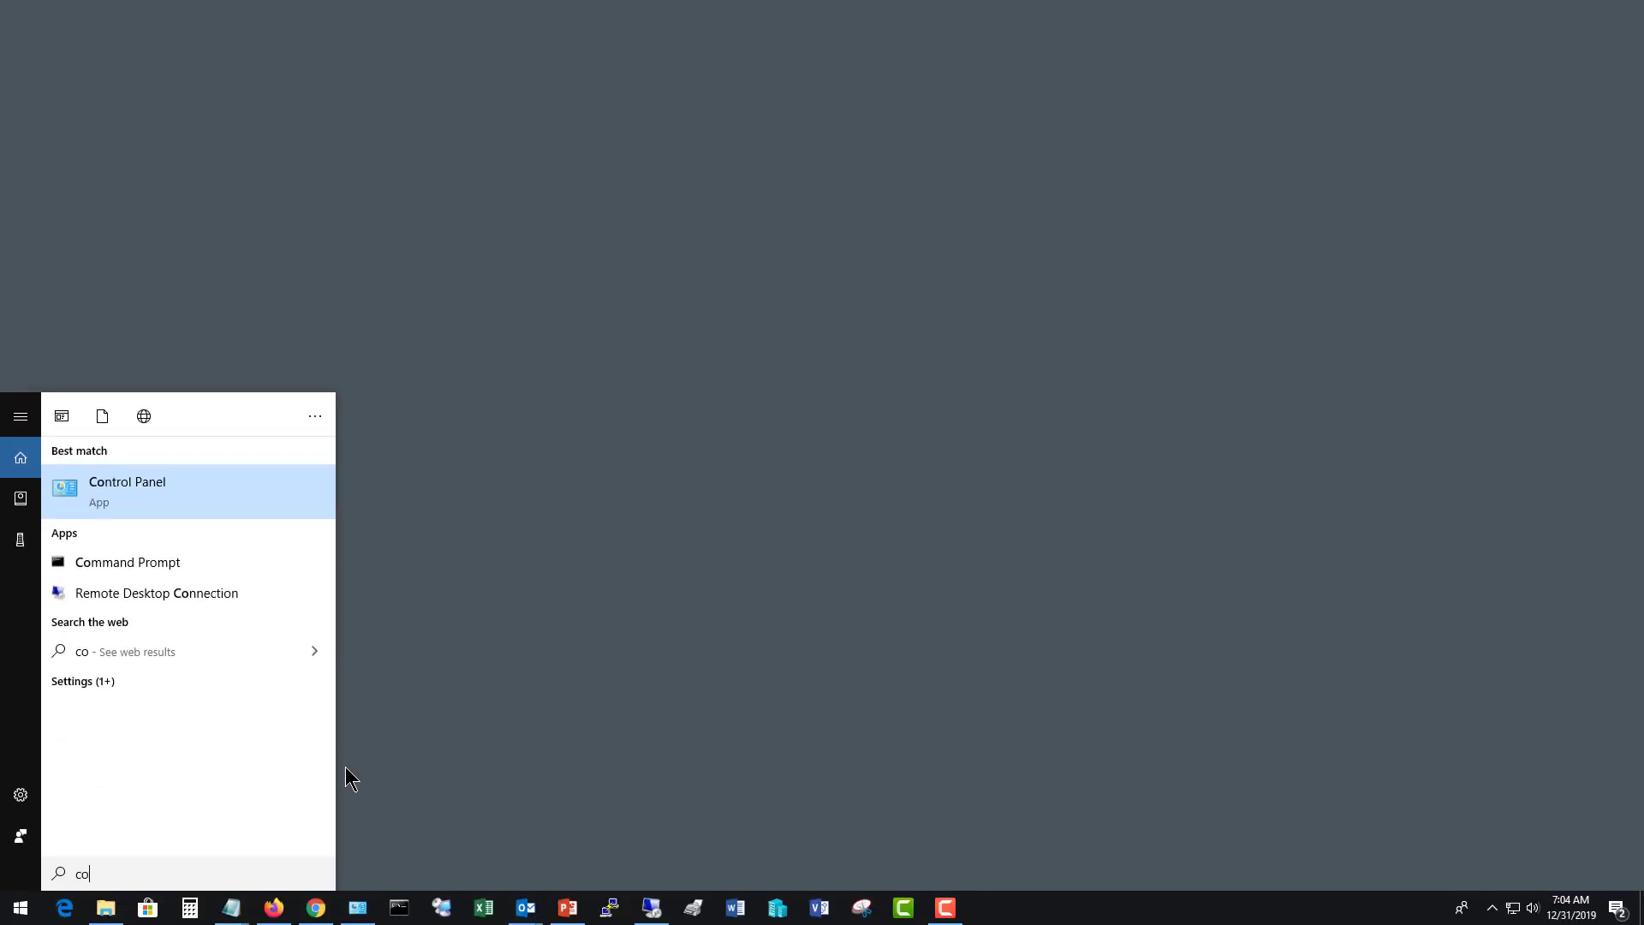
text(ntrol panel)
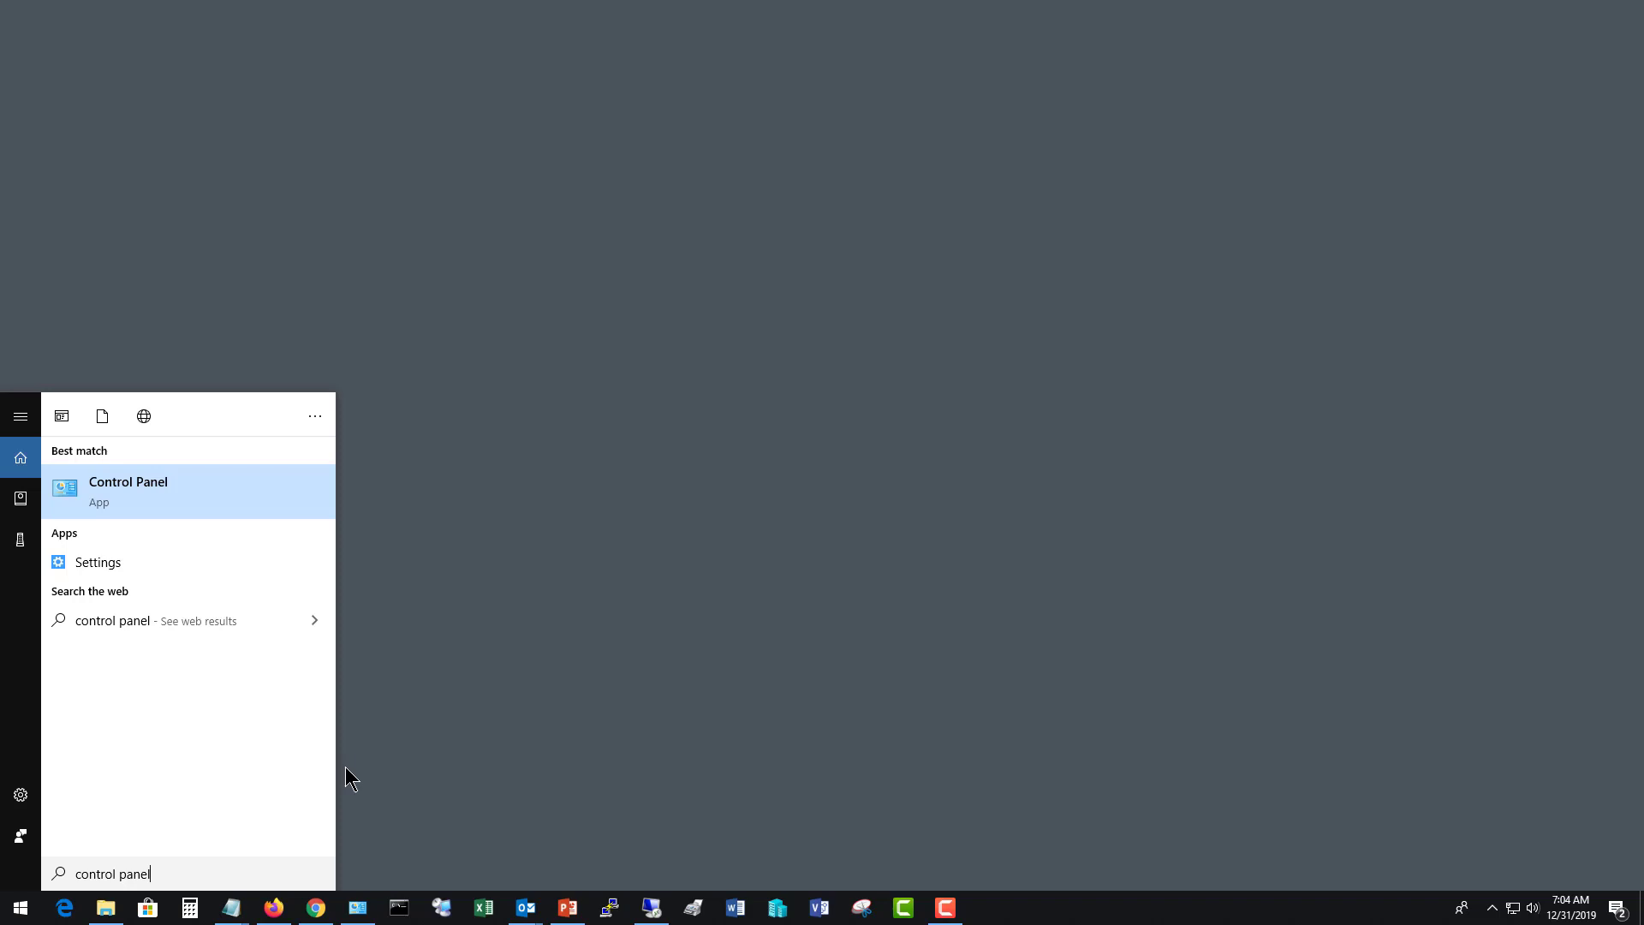
key(Return)
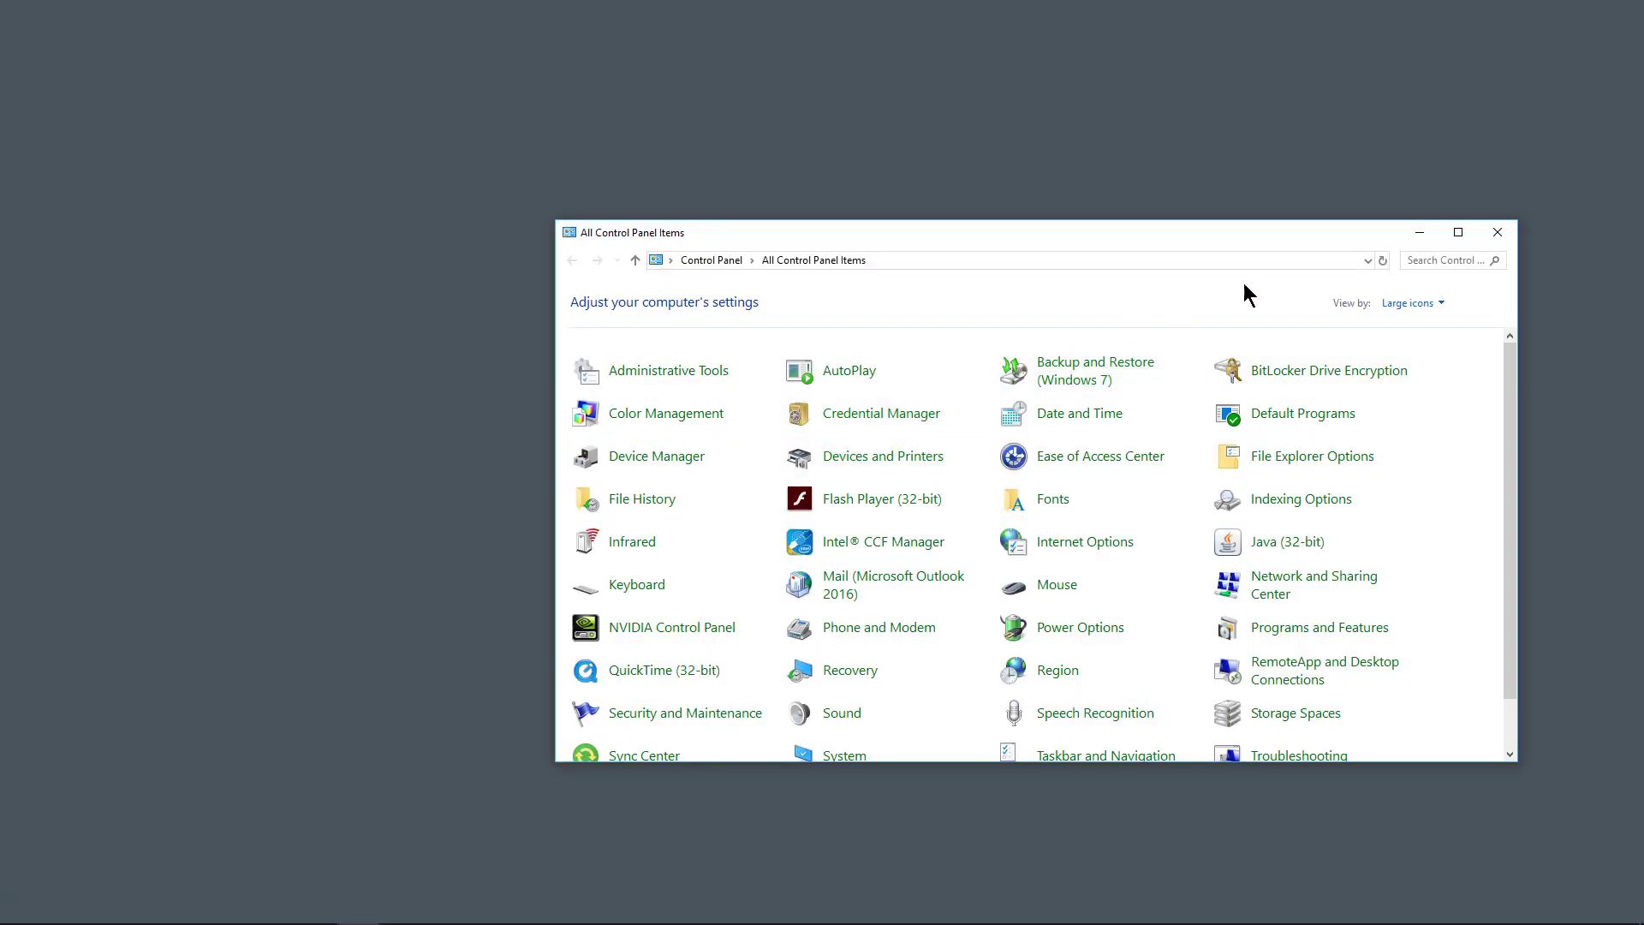
click(1459, 232)
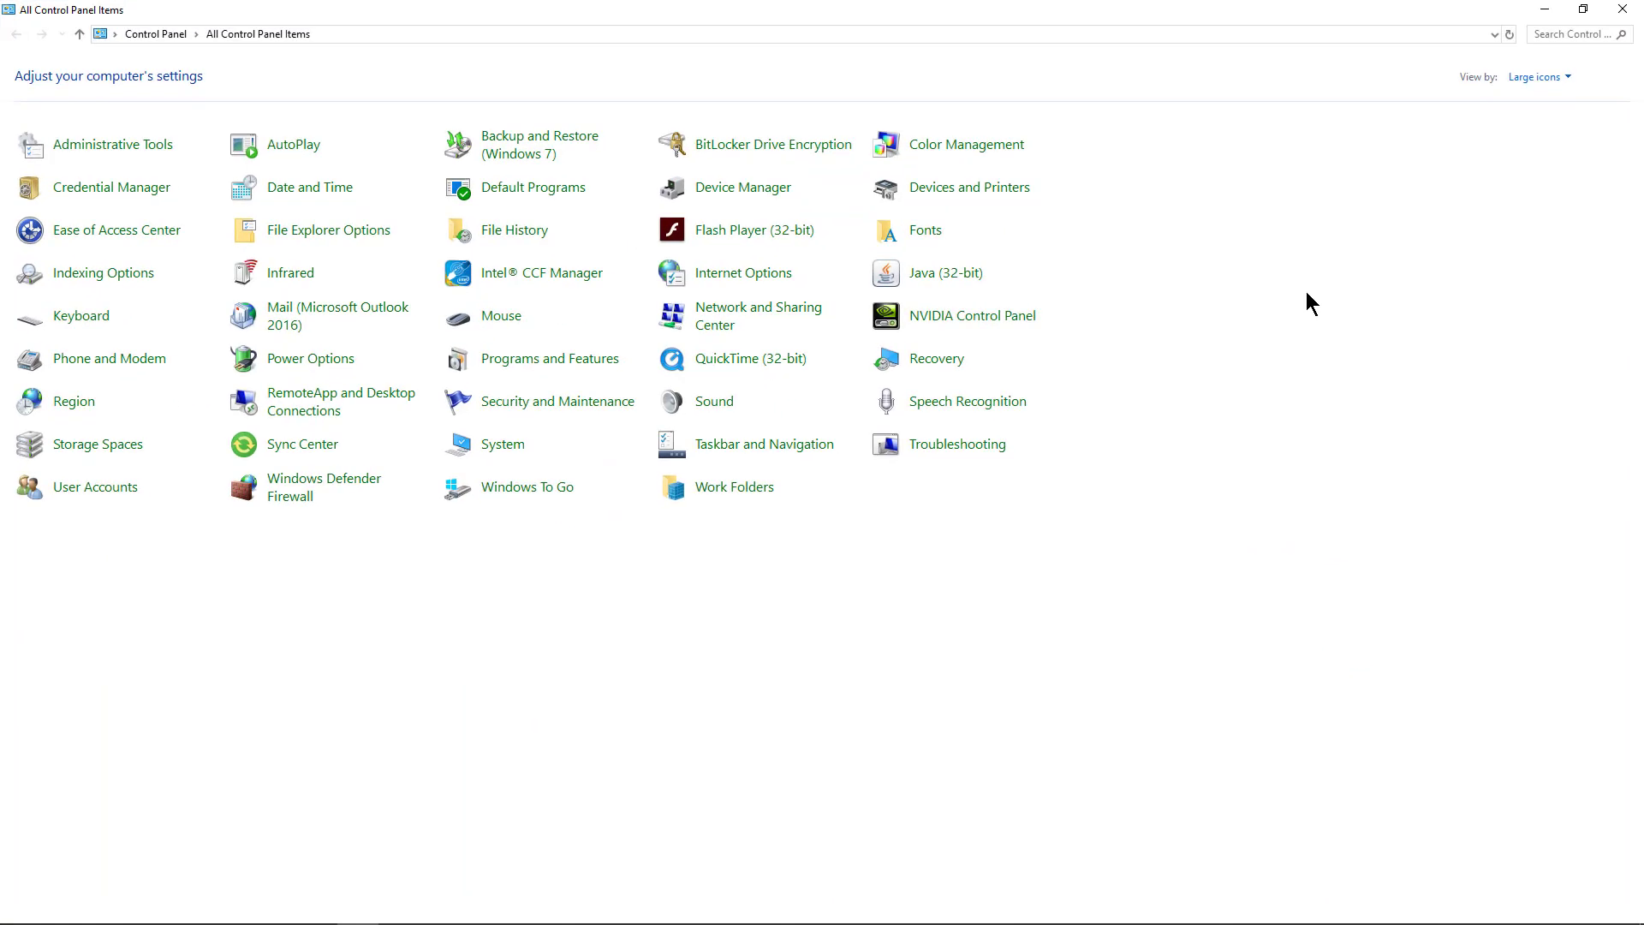
- Open Device Manager maximized and select the NVIDIA GeForce GTX 960 under Display adapters
click(749, 190)
click(675, 49)
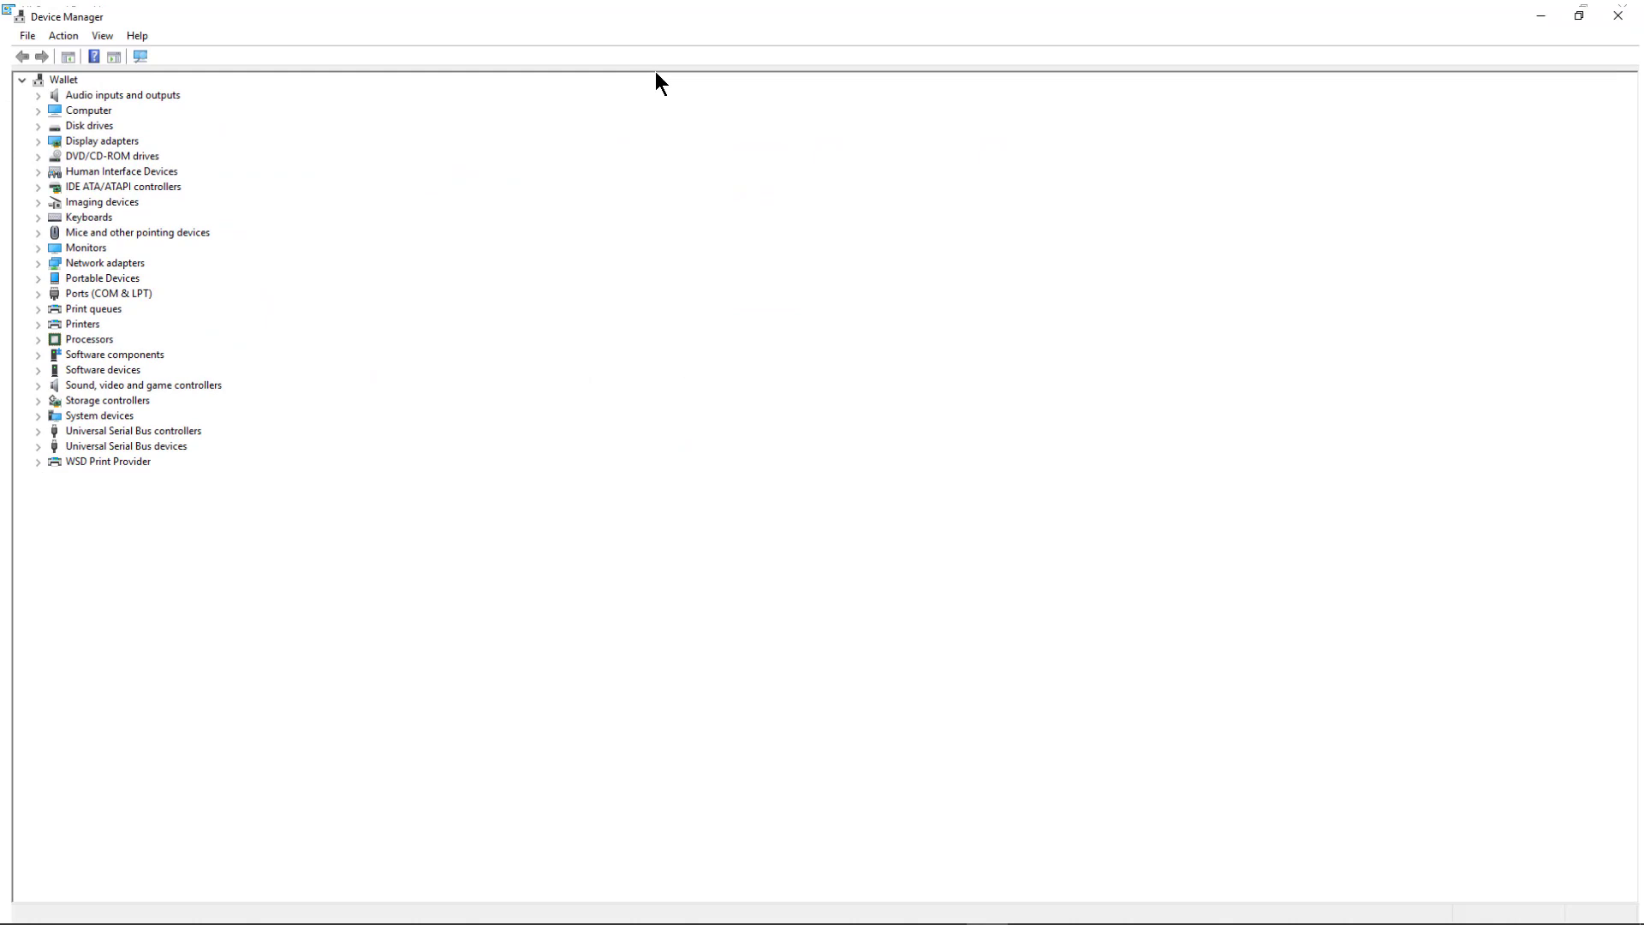
double_click(111, 137)
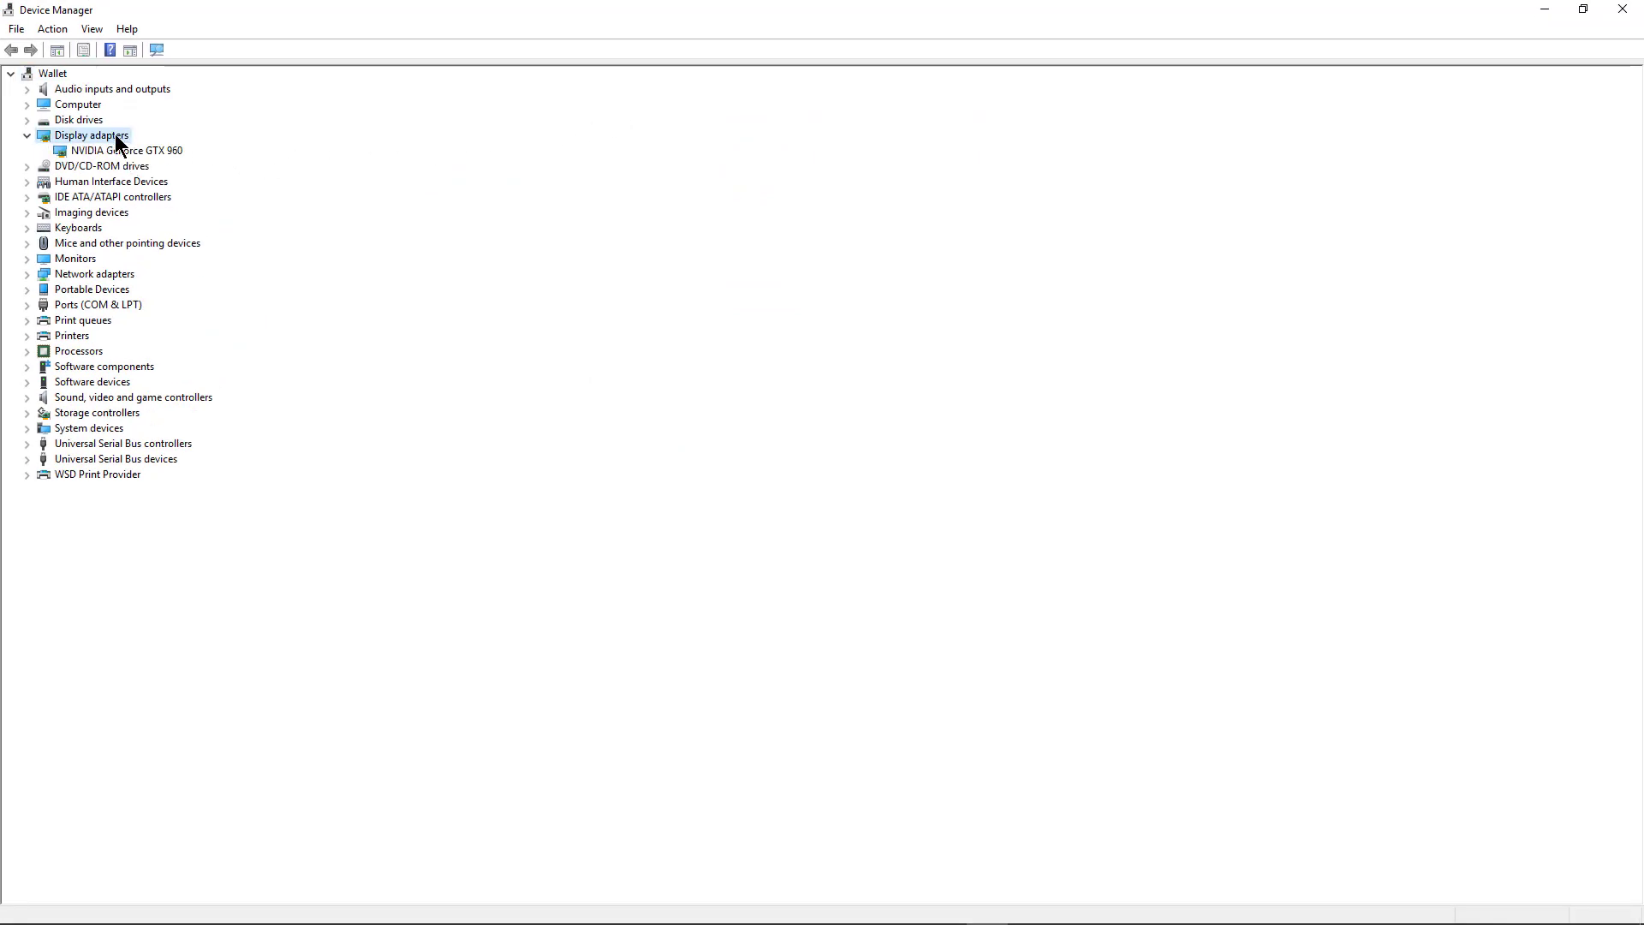
click(132, 150)
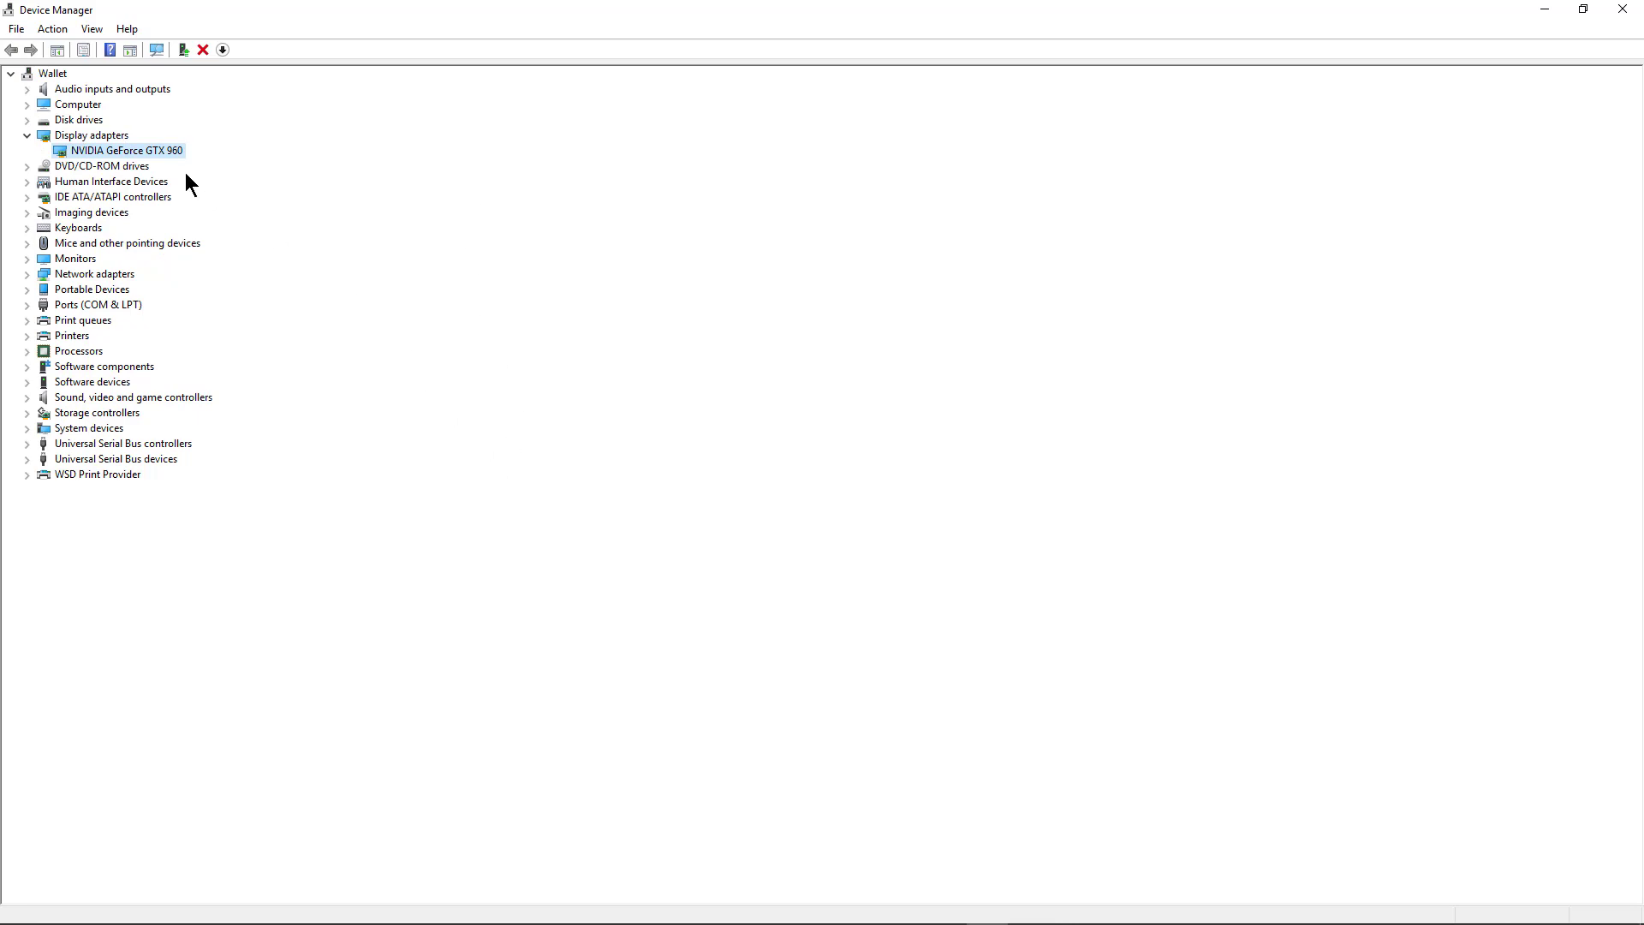
- Search automatically for a newer GTX 960 driver, then close the 'best driver installed' result
right_click(149, 149)
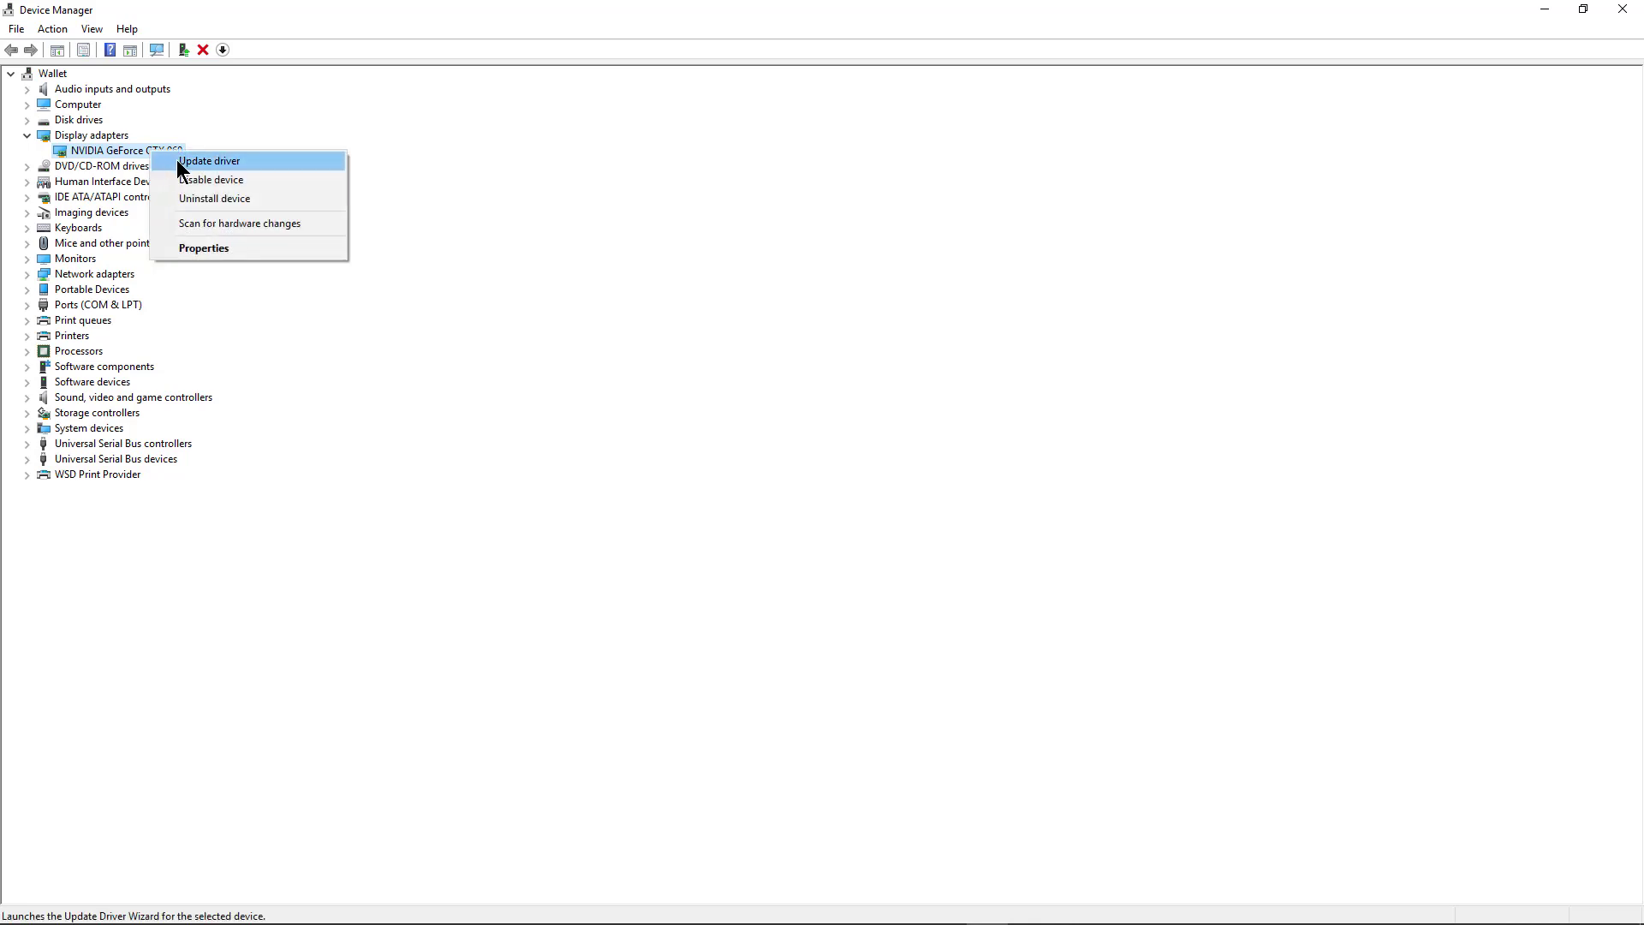
click(177, 160)
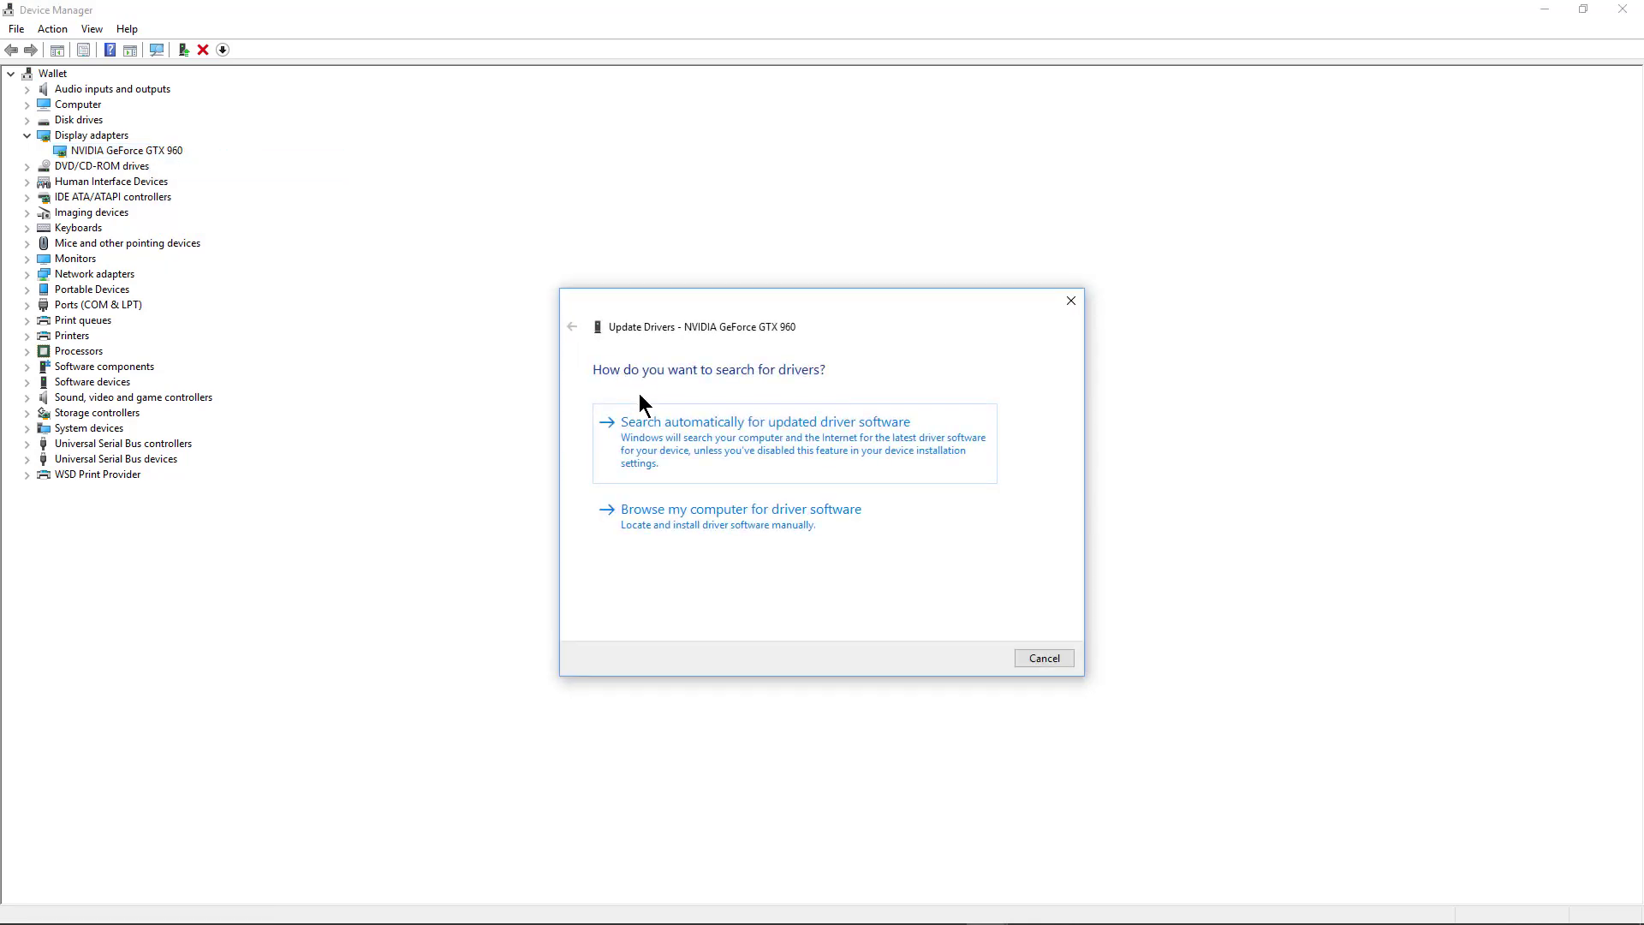
click(753, 440)
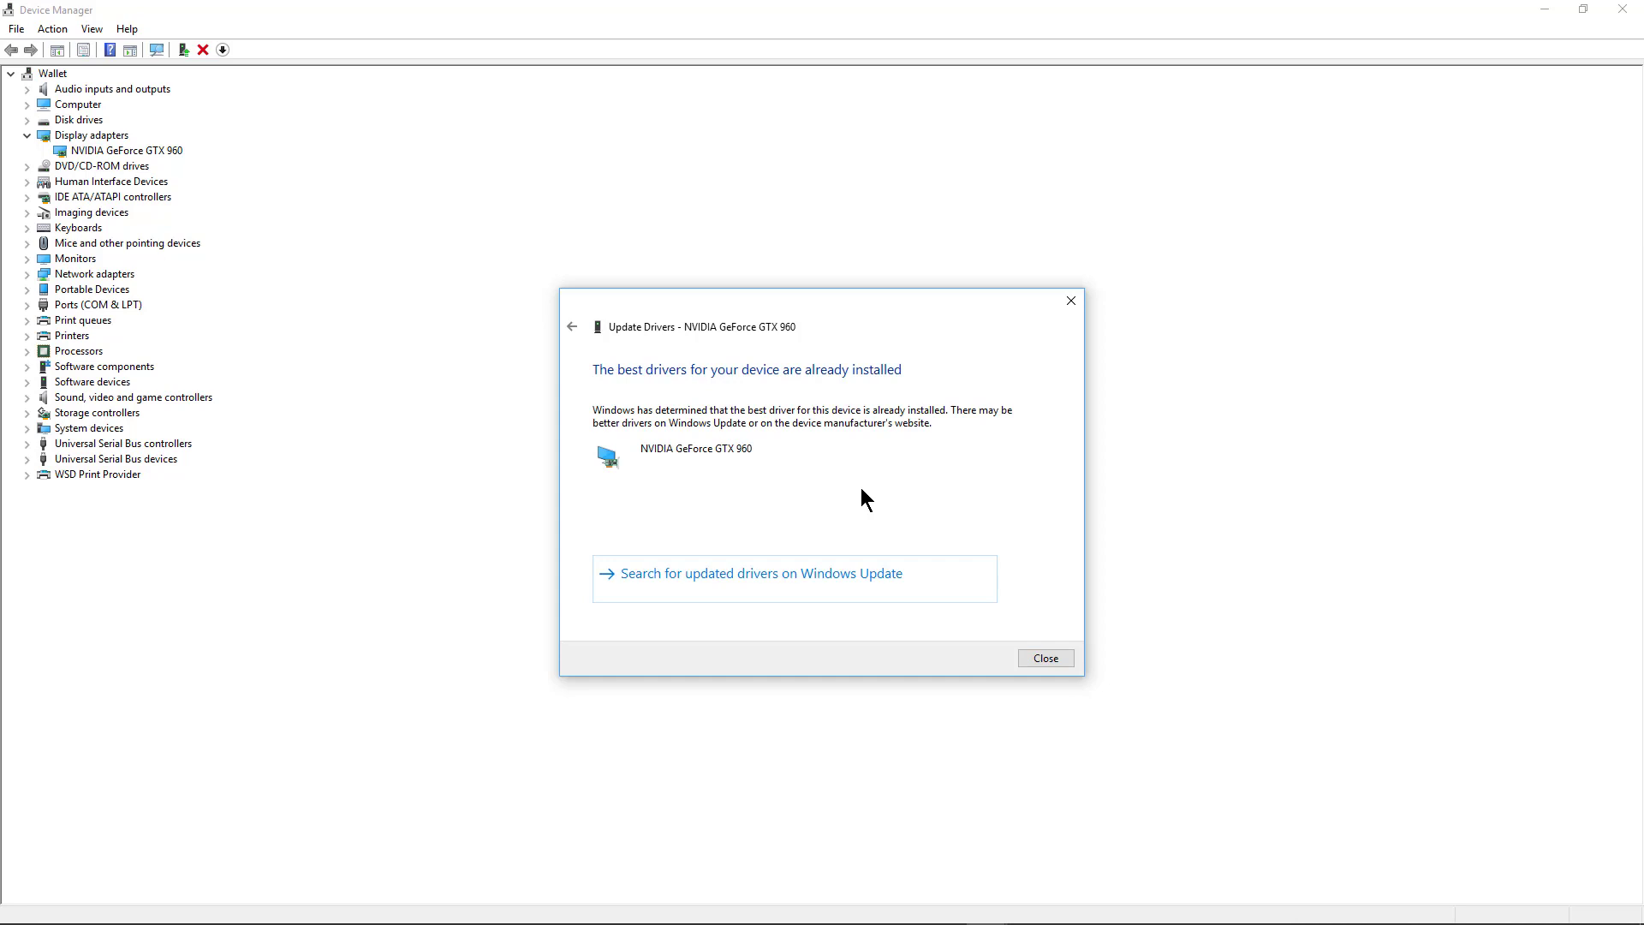
click(1045, 658)
- View the GTX 960 driver date 7/24/2019 and version 26.21.14.3200, then cancel the update wizard
right_click(147, 151)
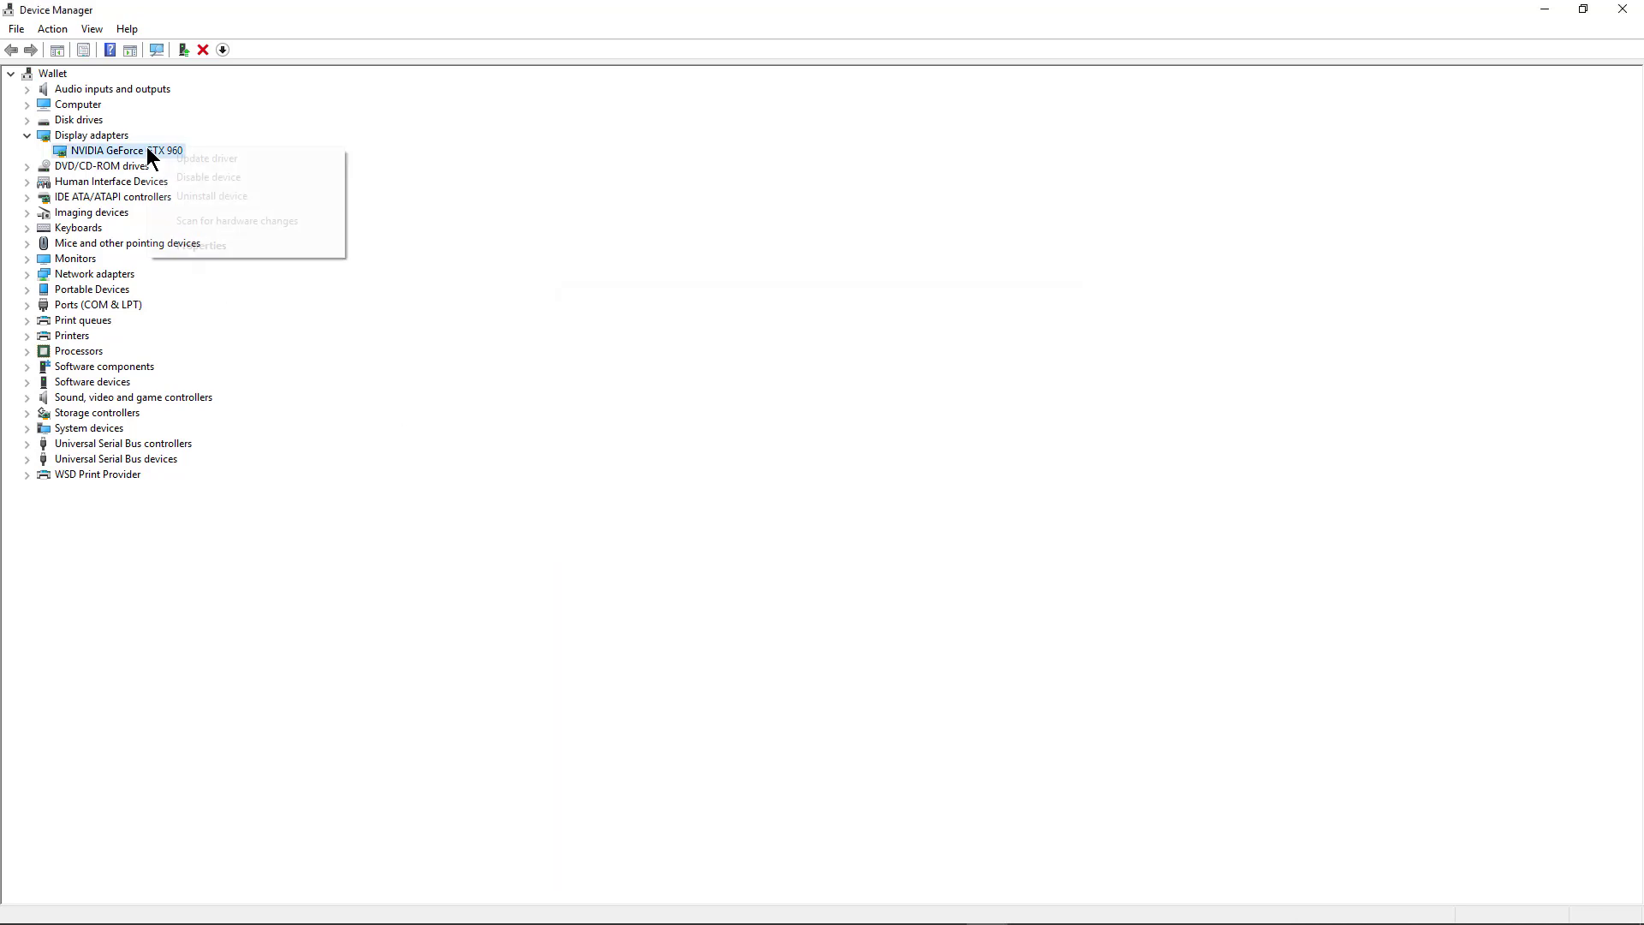
click(193, 246)
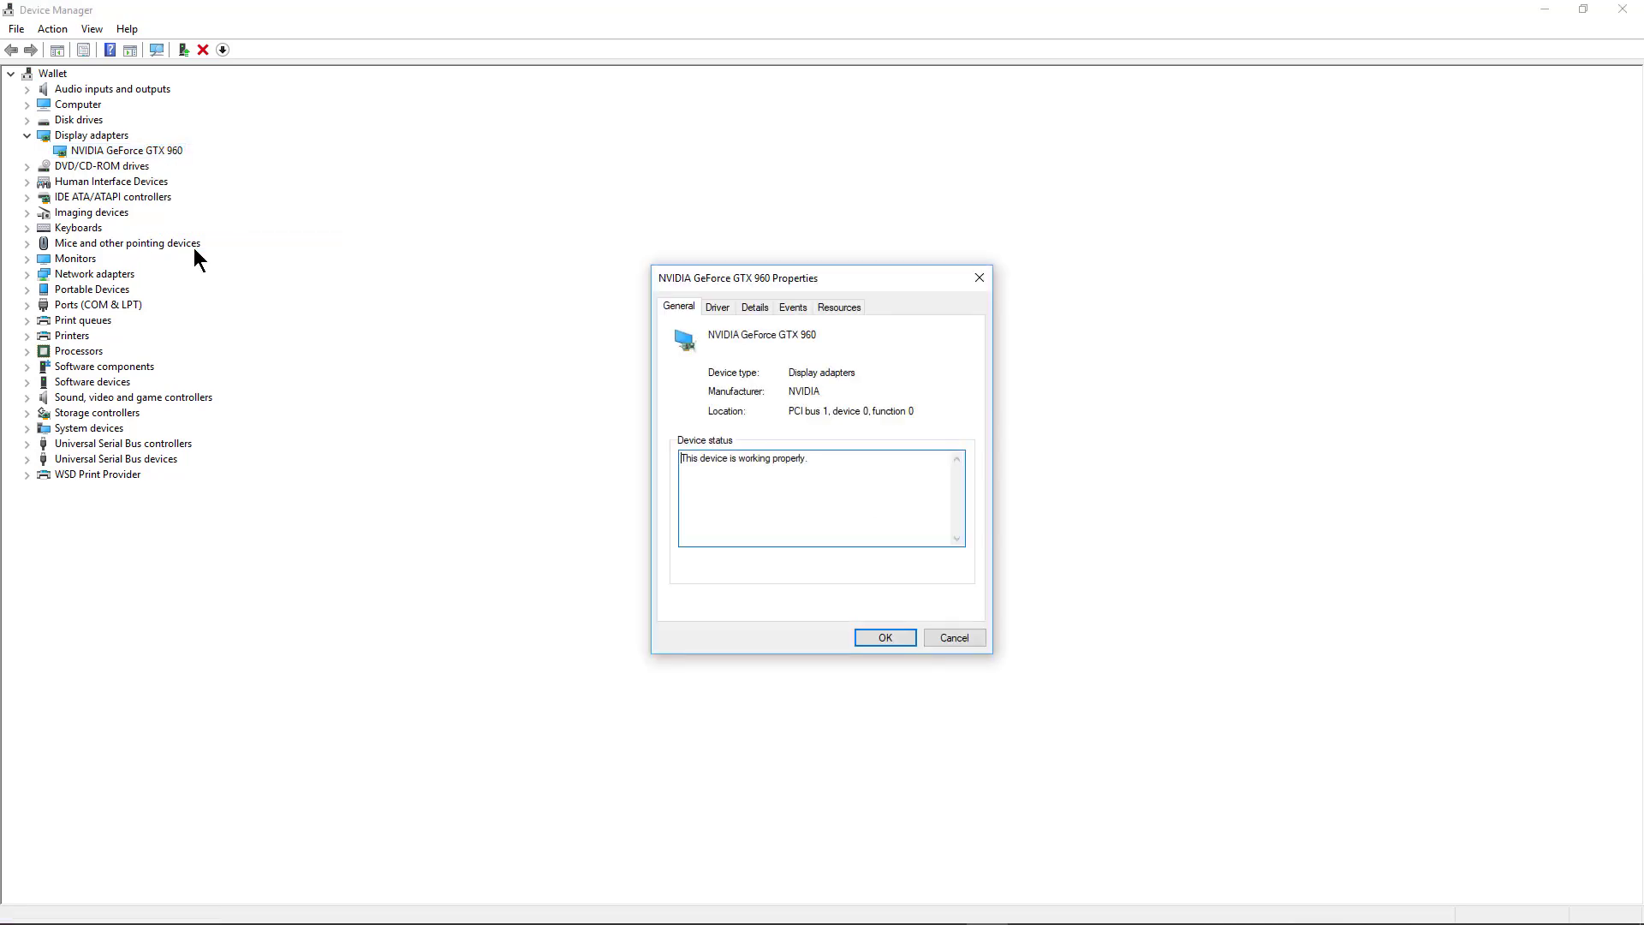
click(713, 310)
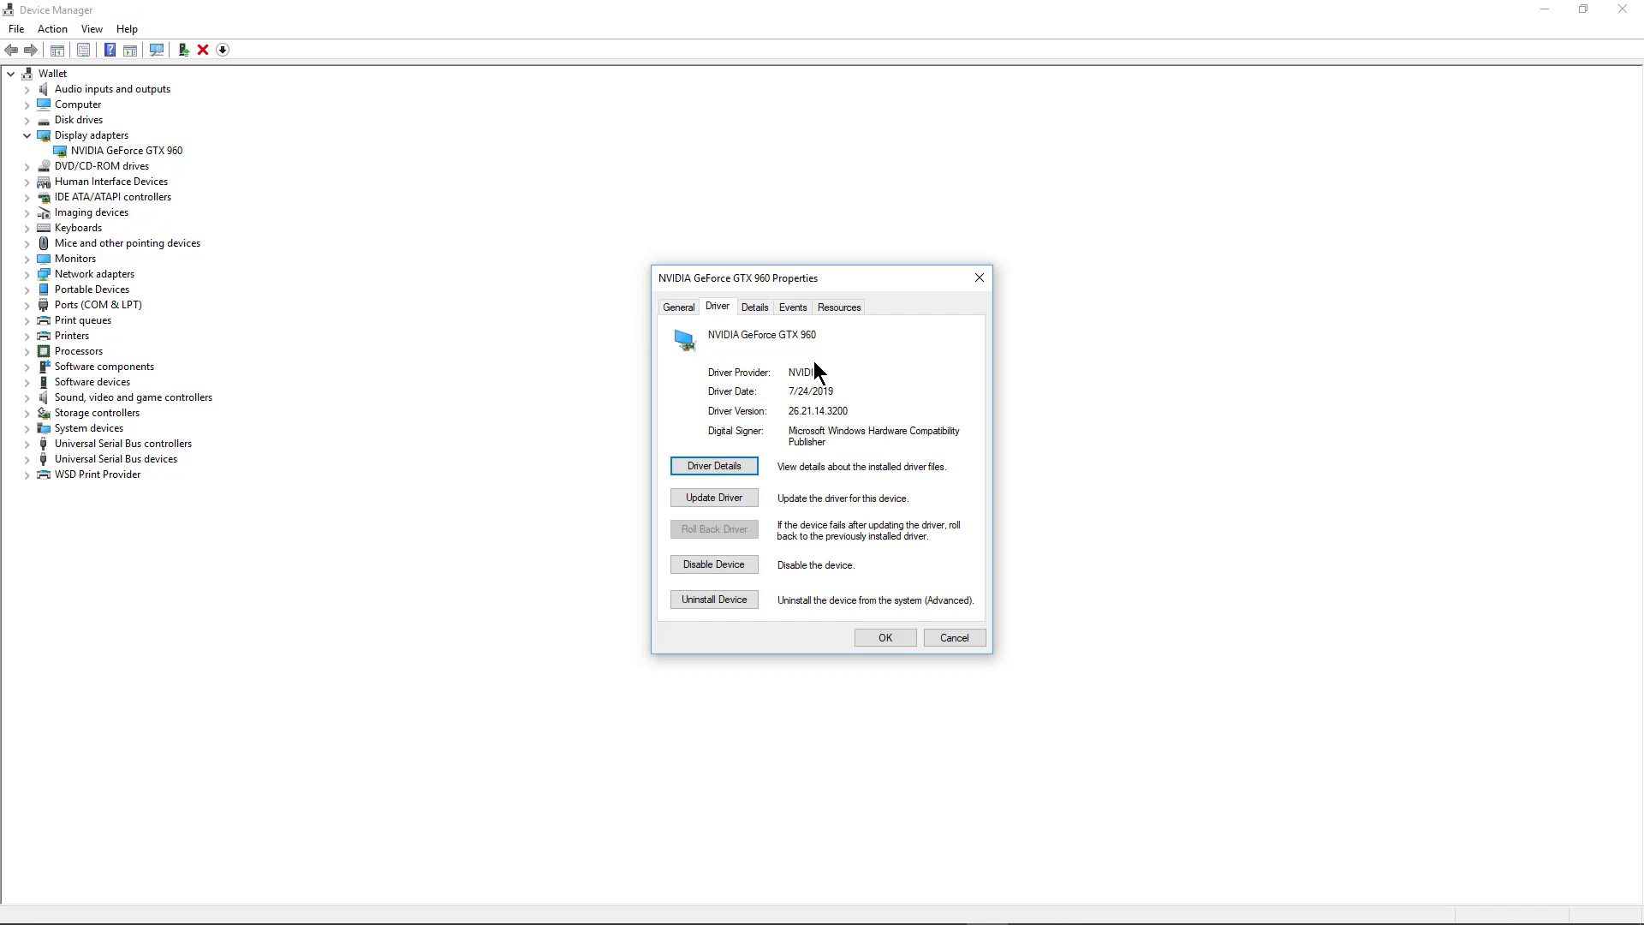
drag(847, 395, 768, 388)
click(734, 497)
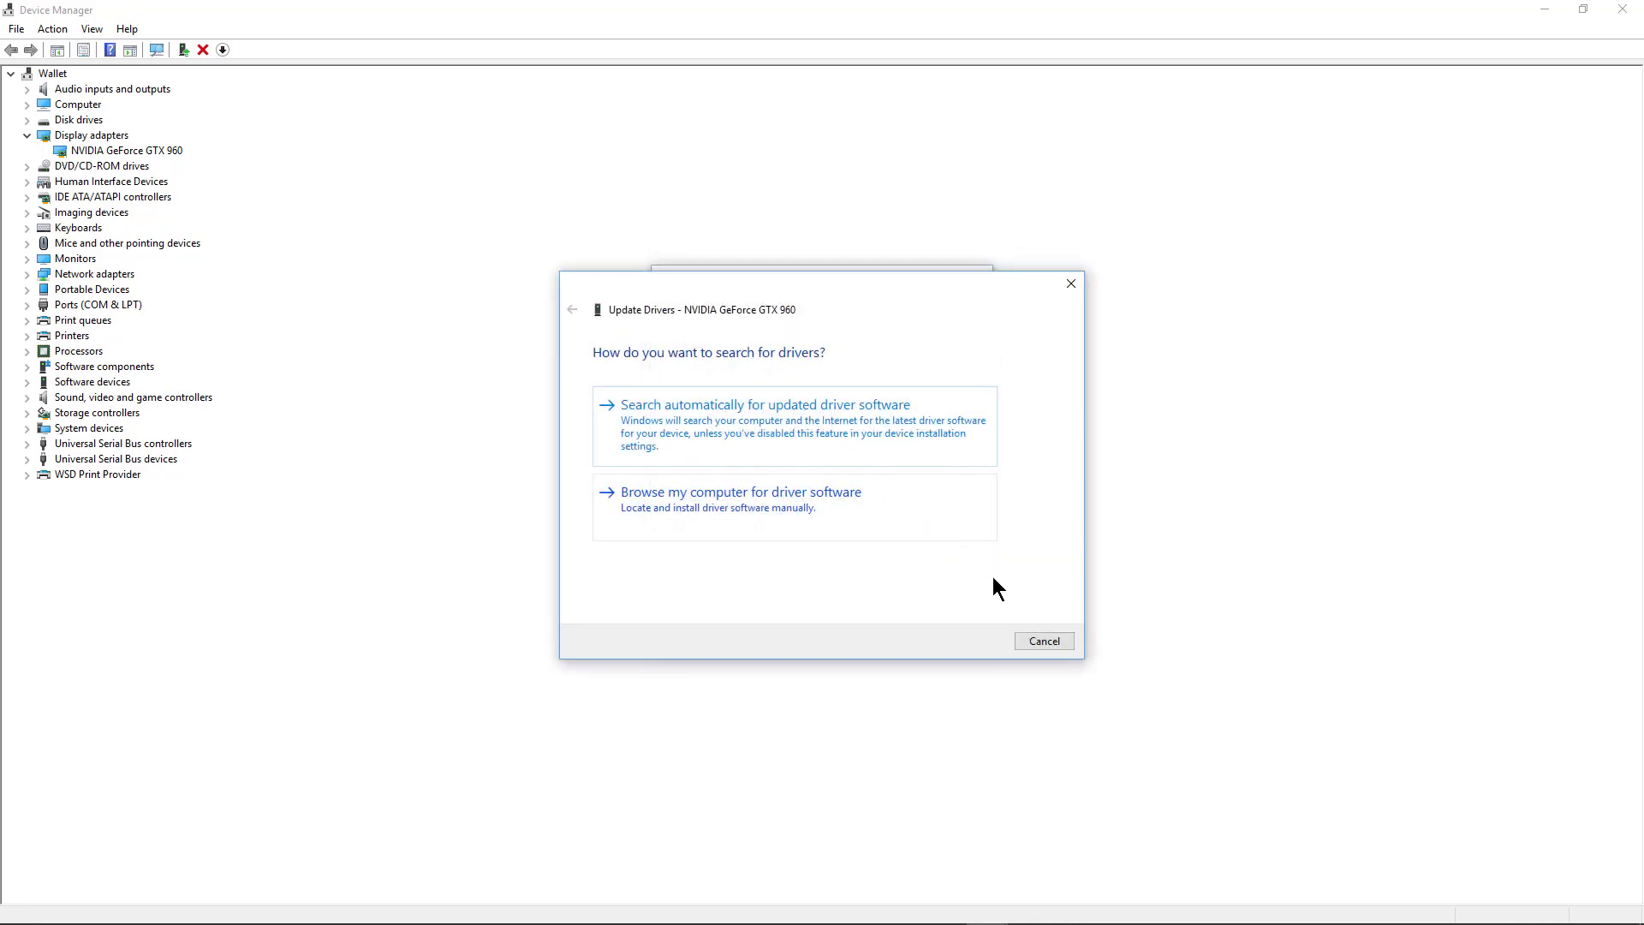
click(1031, 639)
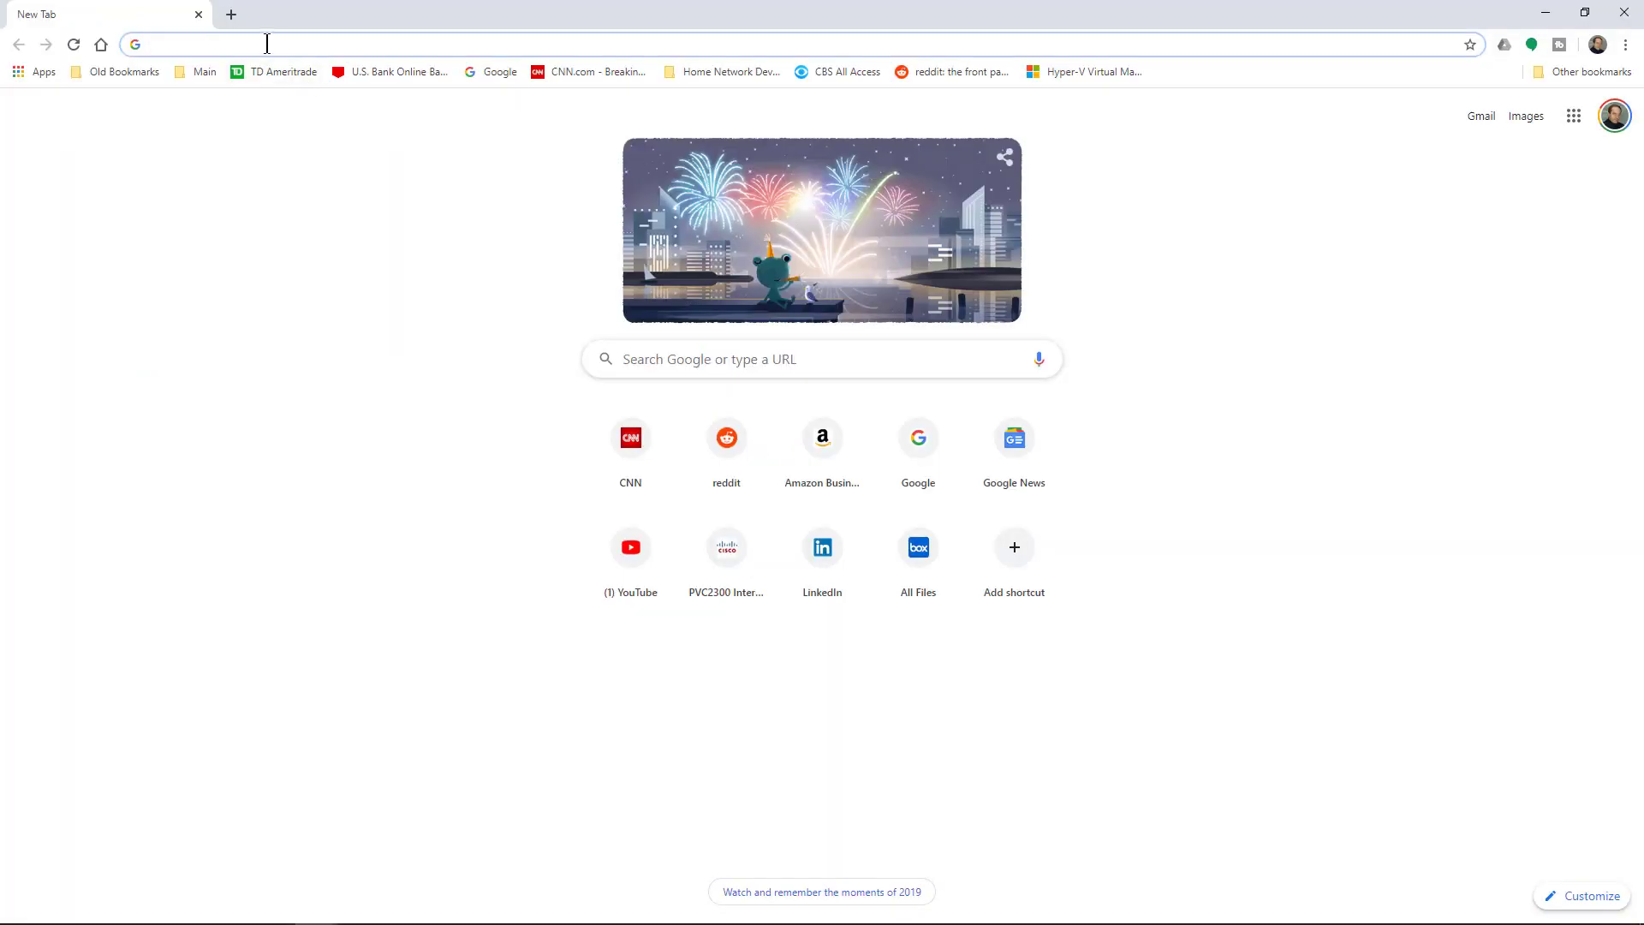
- Go to nvidia.com in Chrome and head for the Drivers section
text(nvidia.com)
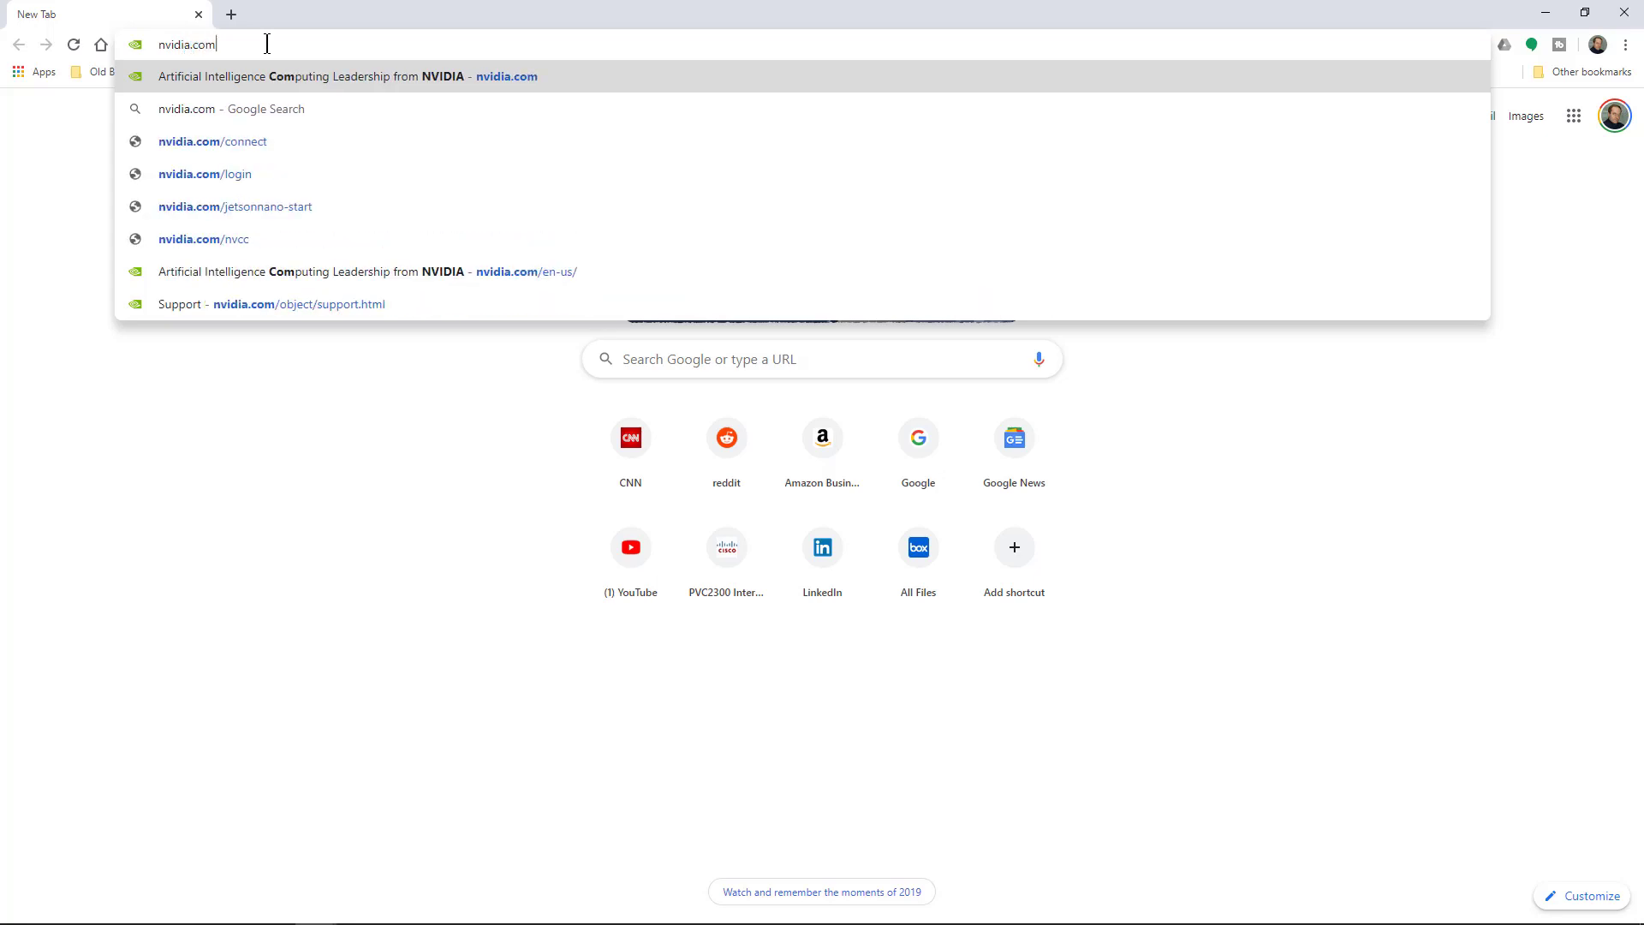
key(Return)
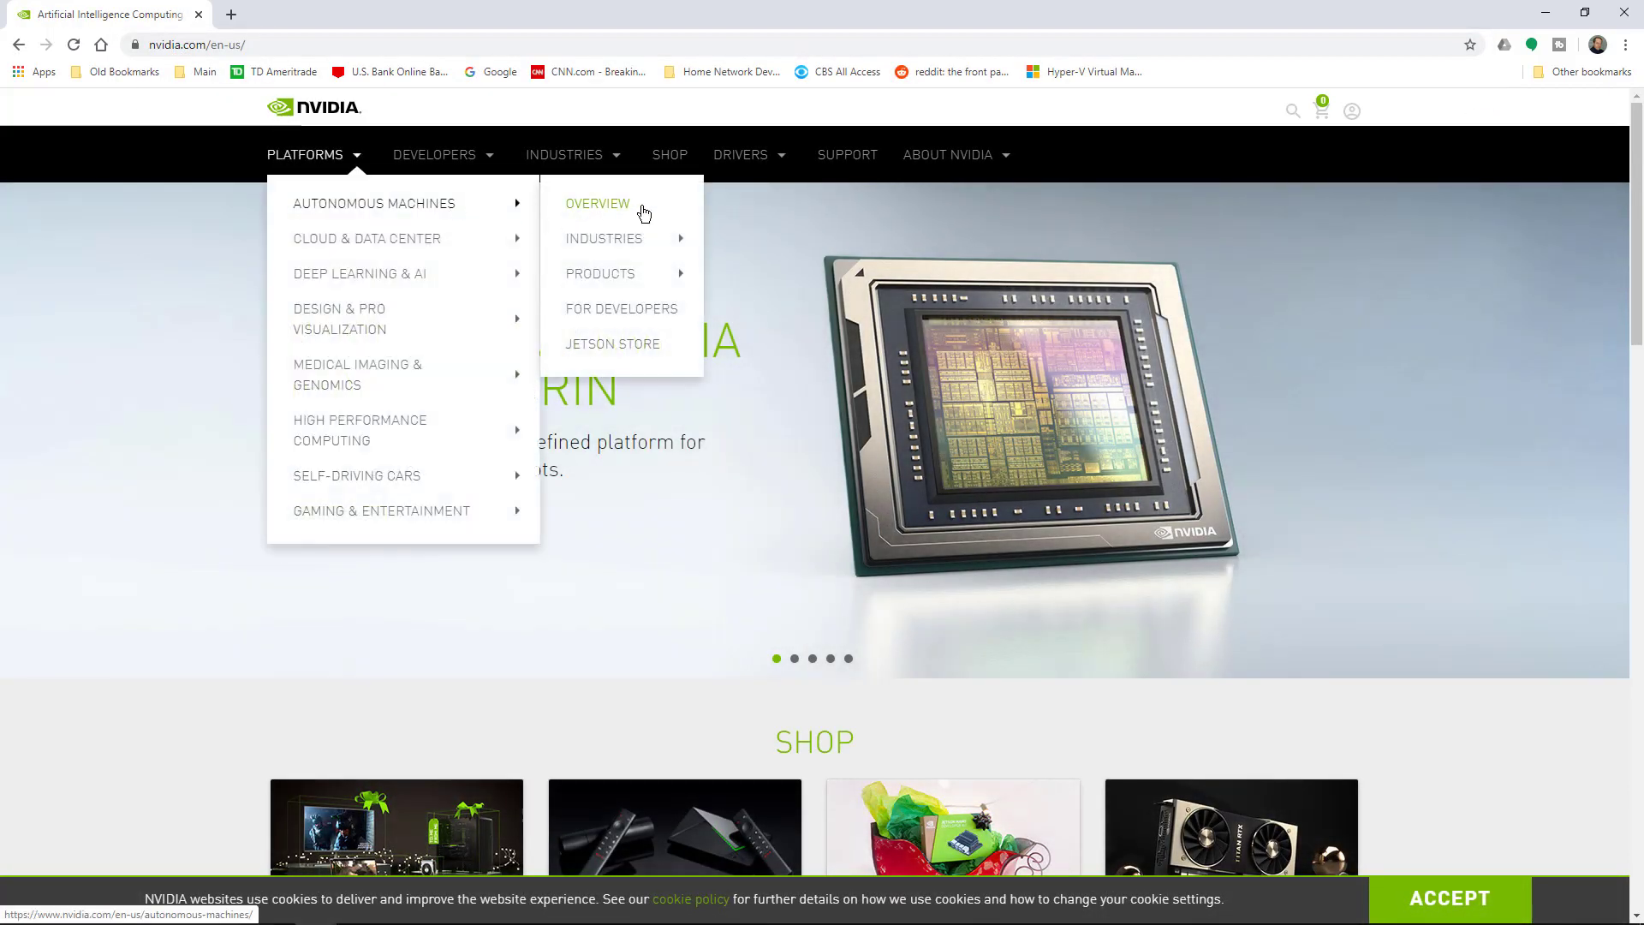
mouse_move(742, 165)
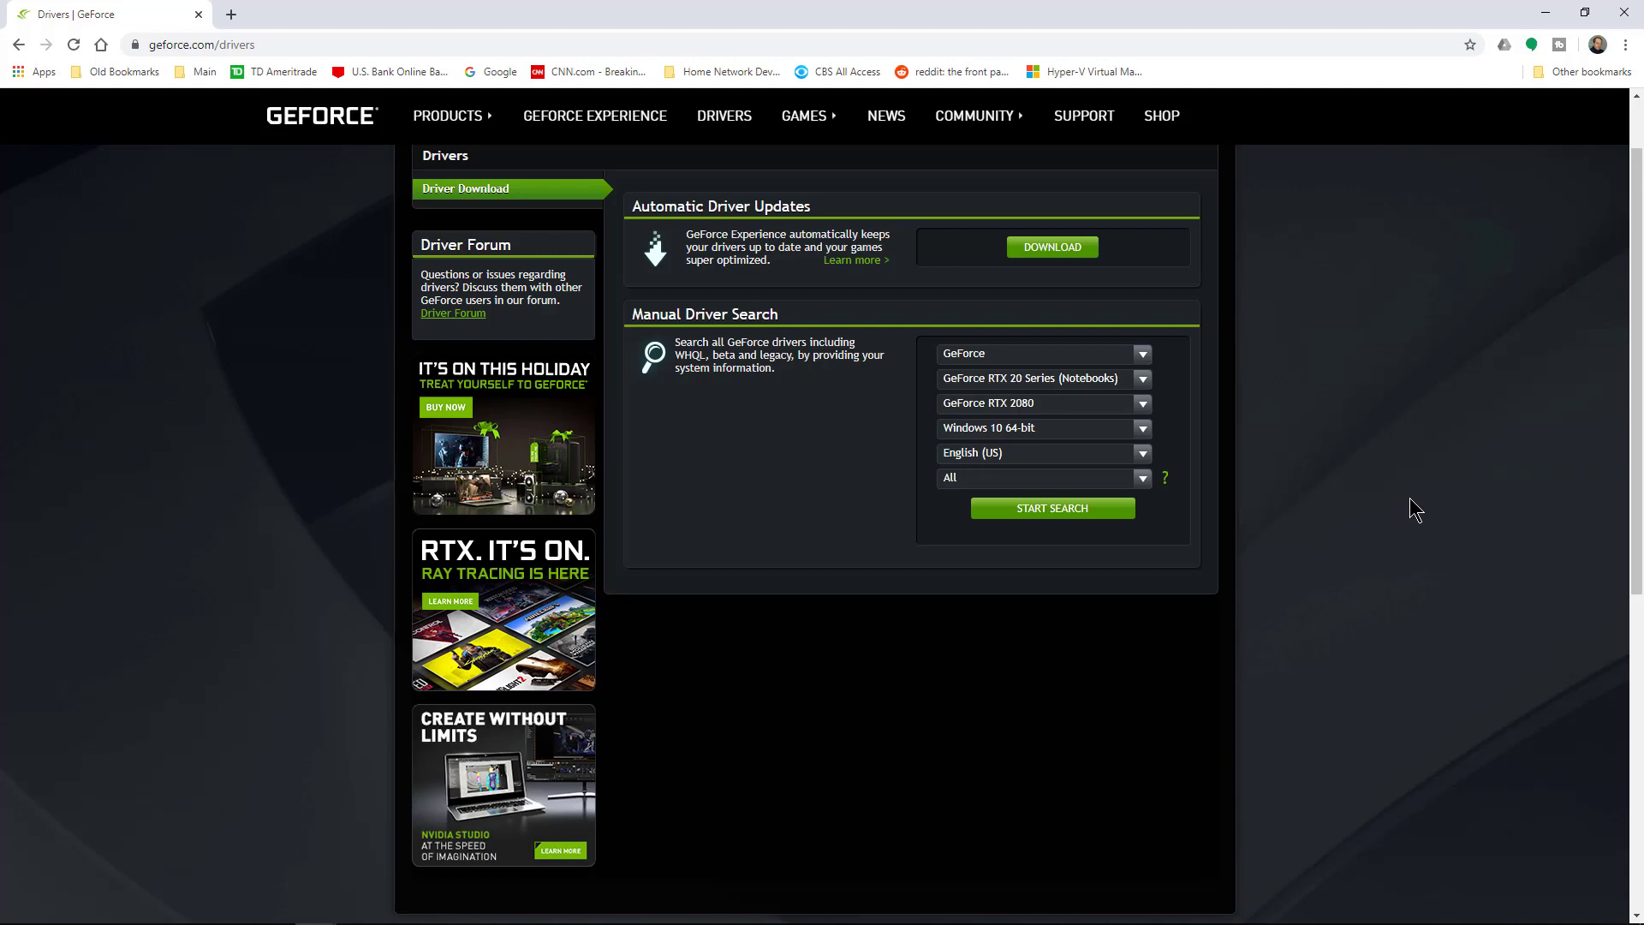
- Set the manual search to GeForce, GeForce GTX 16 Series (Notebooks), GeForce GTX 1660 Ti
scroll(1413, 506, down, 1)
click(1144, 270)
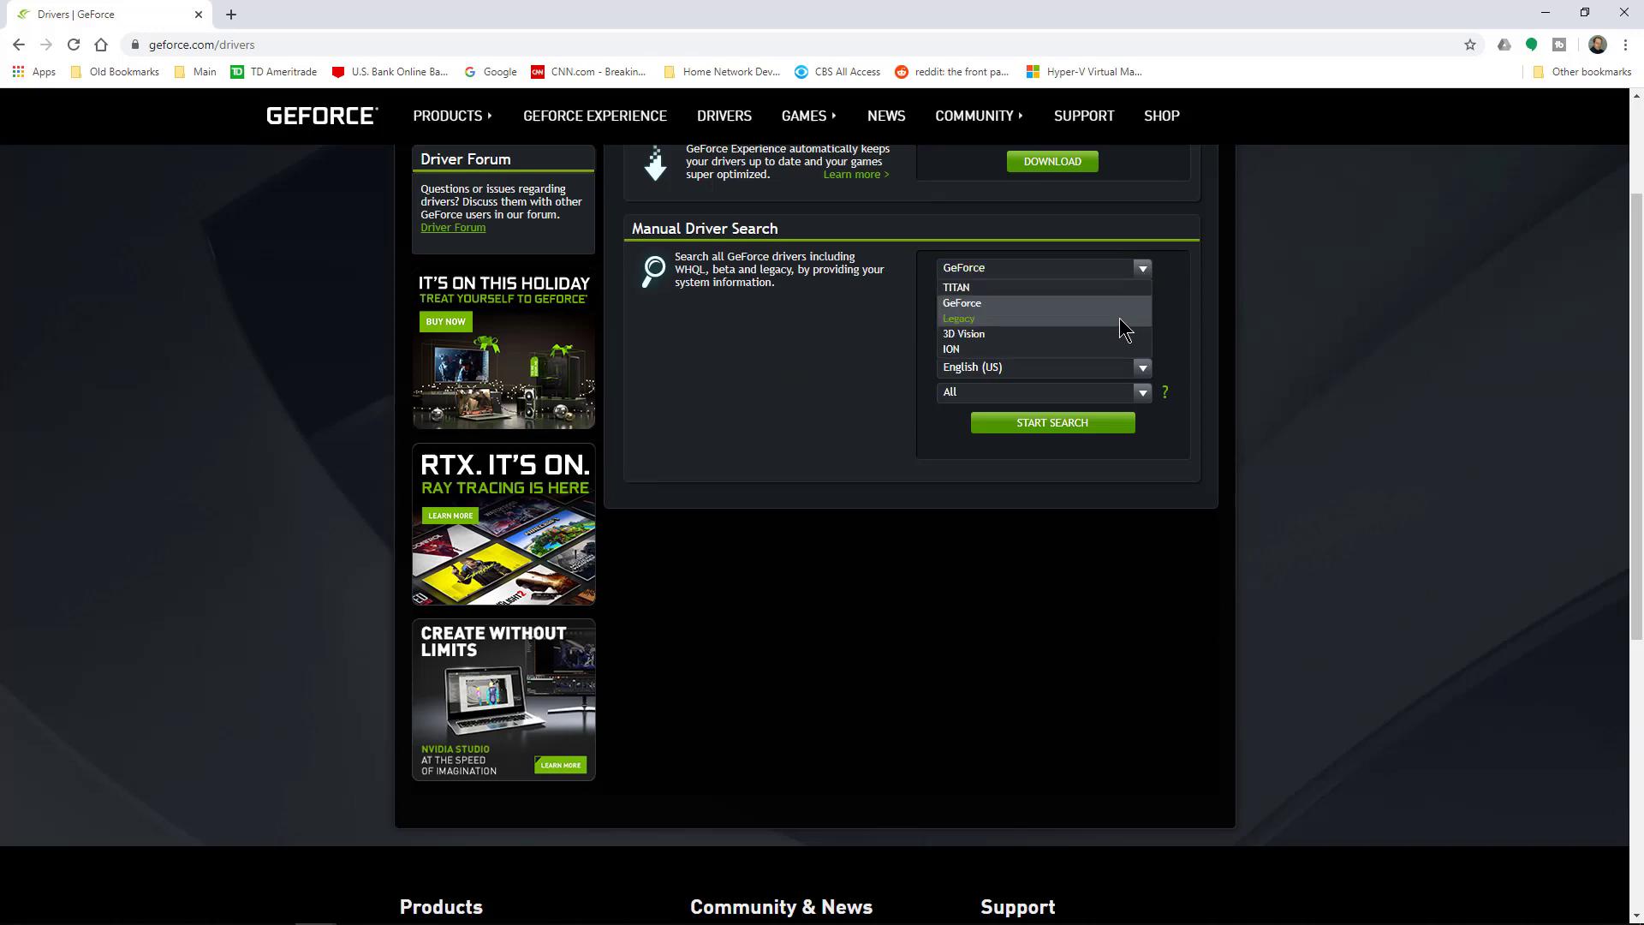
click(1311, 301)
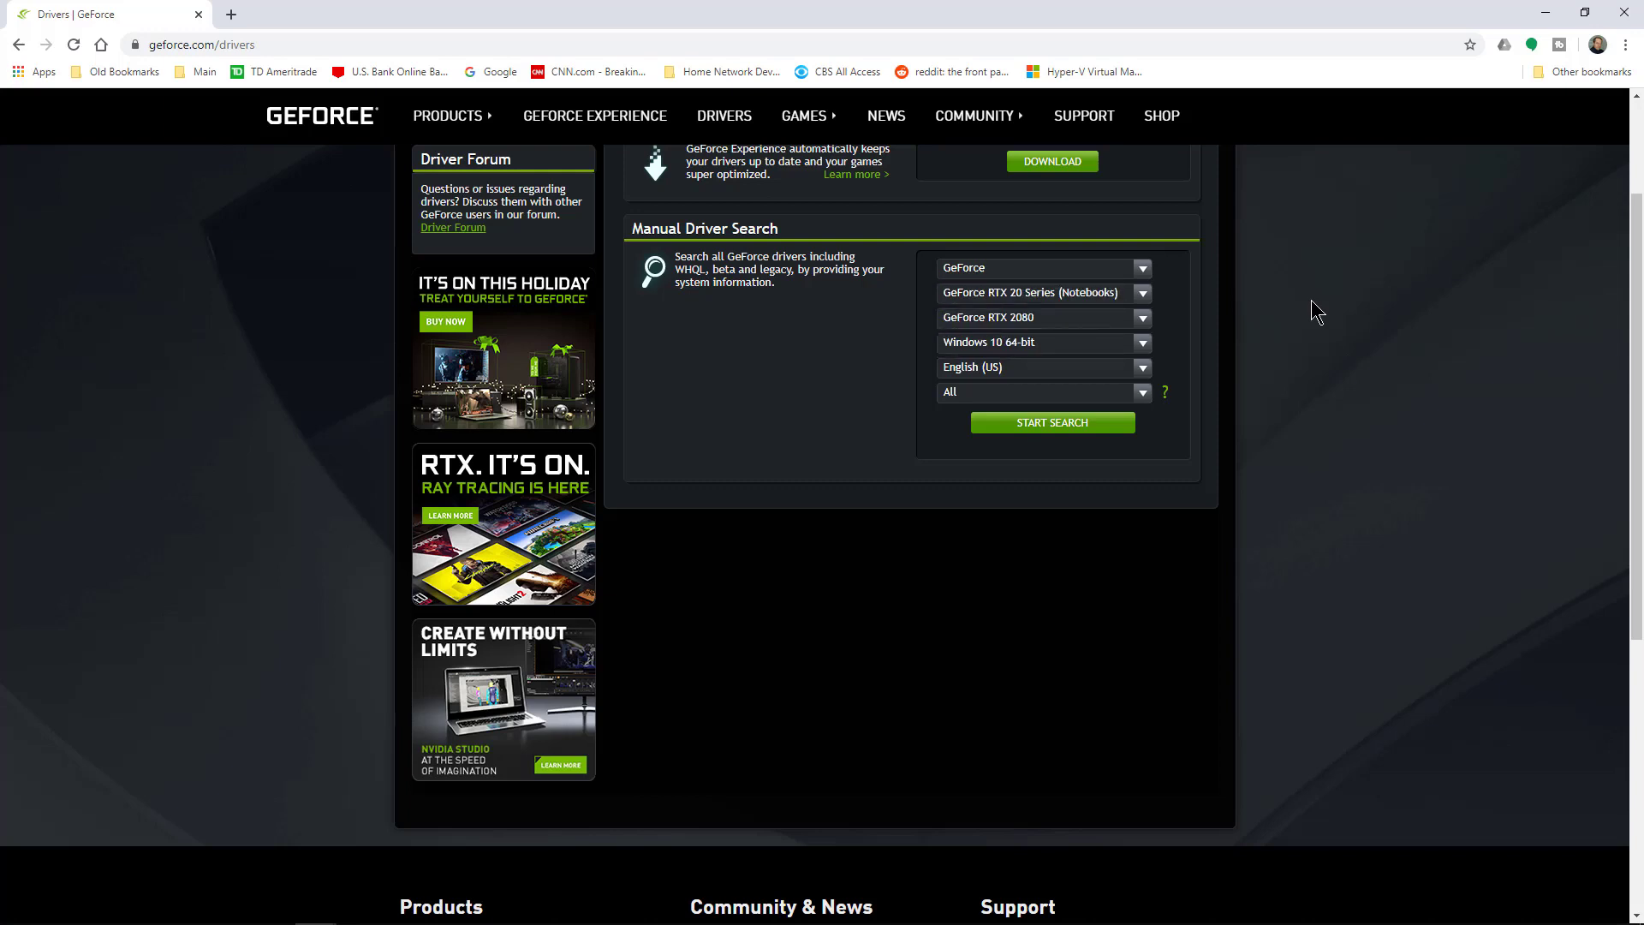
click(1146, 292)
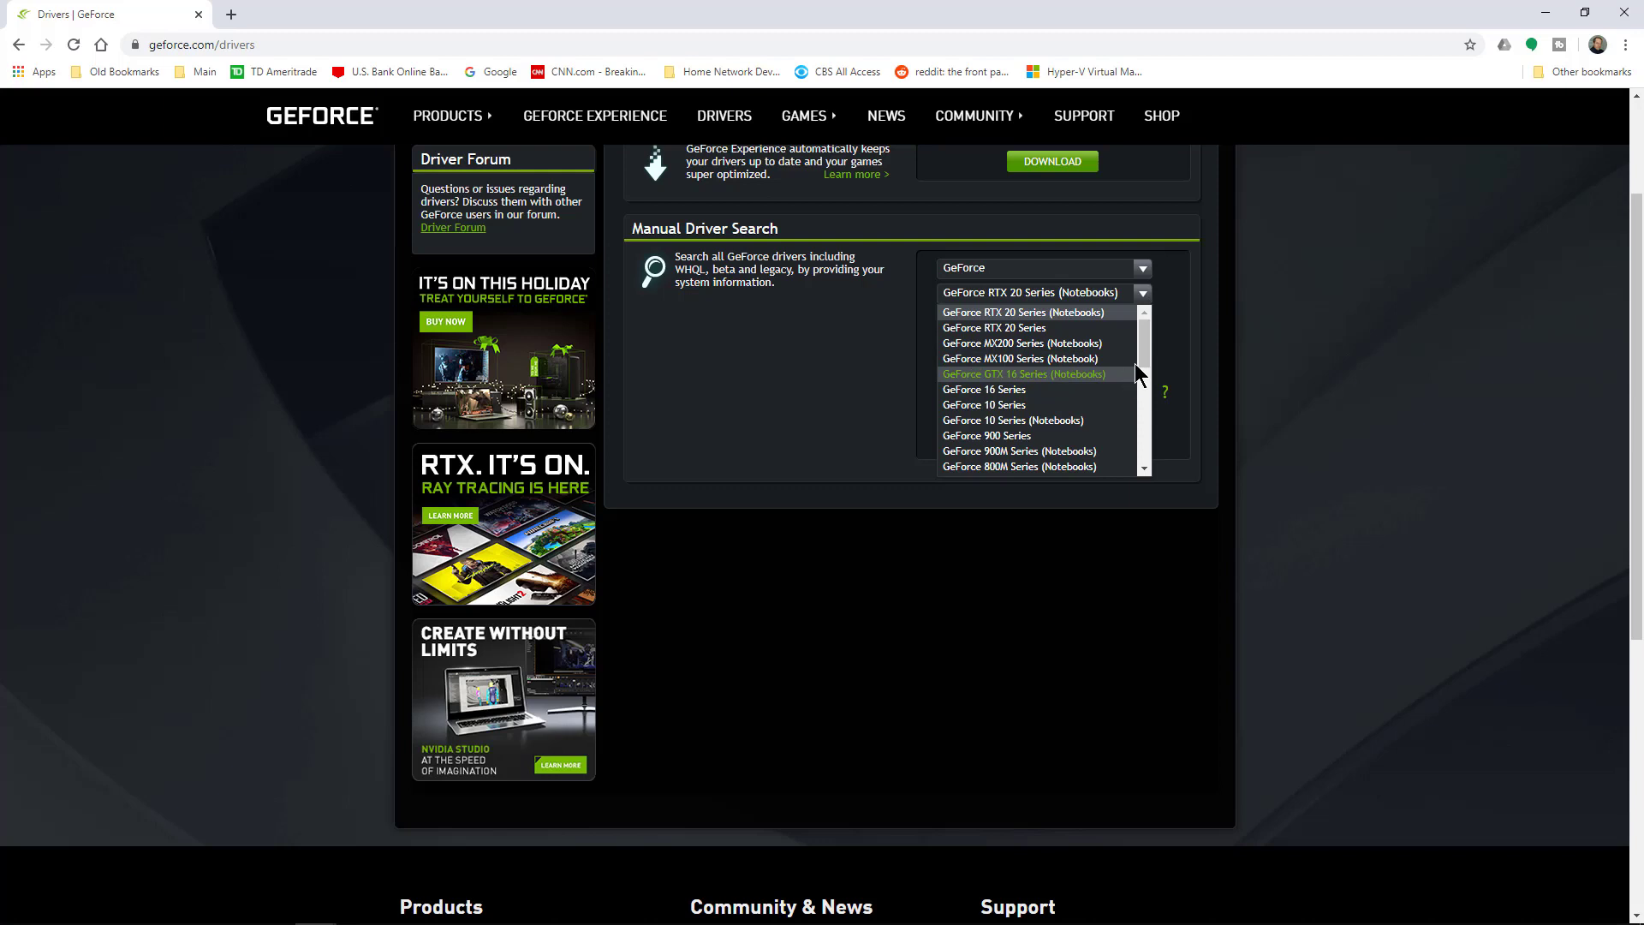
mouse_move(1147, 345)
mouse_down()
mouse_move(1137, 441)
mouse_move(1149, 318)
mouse_up()
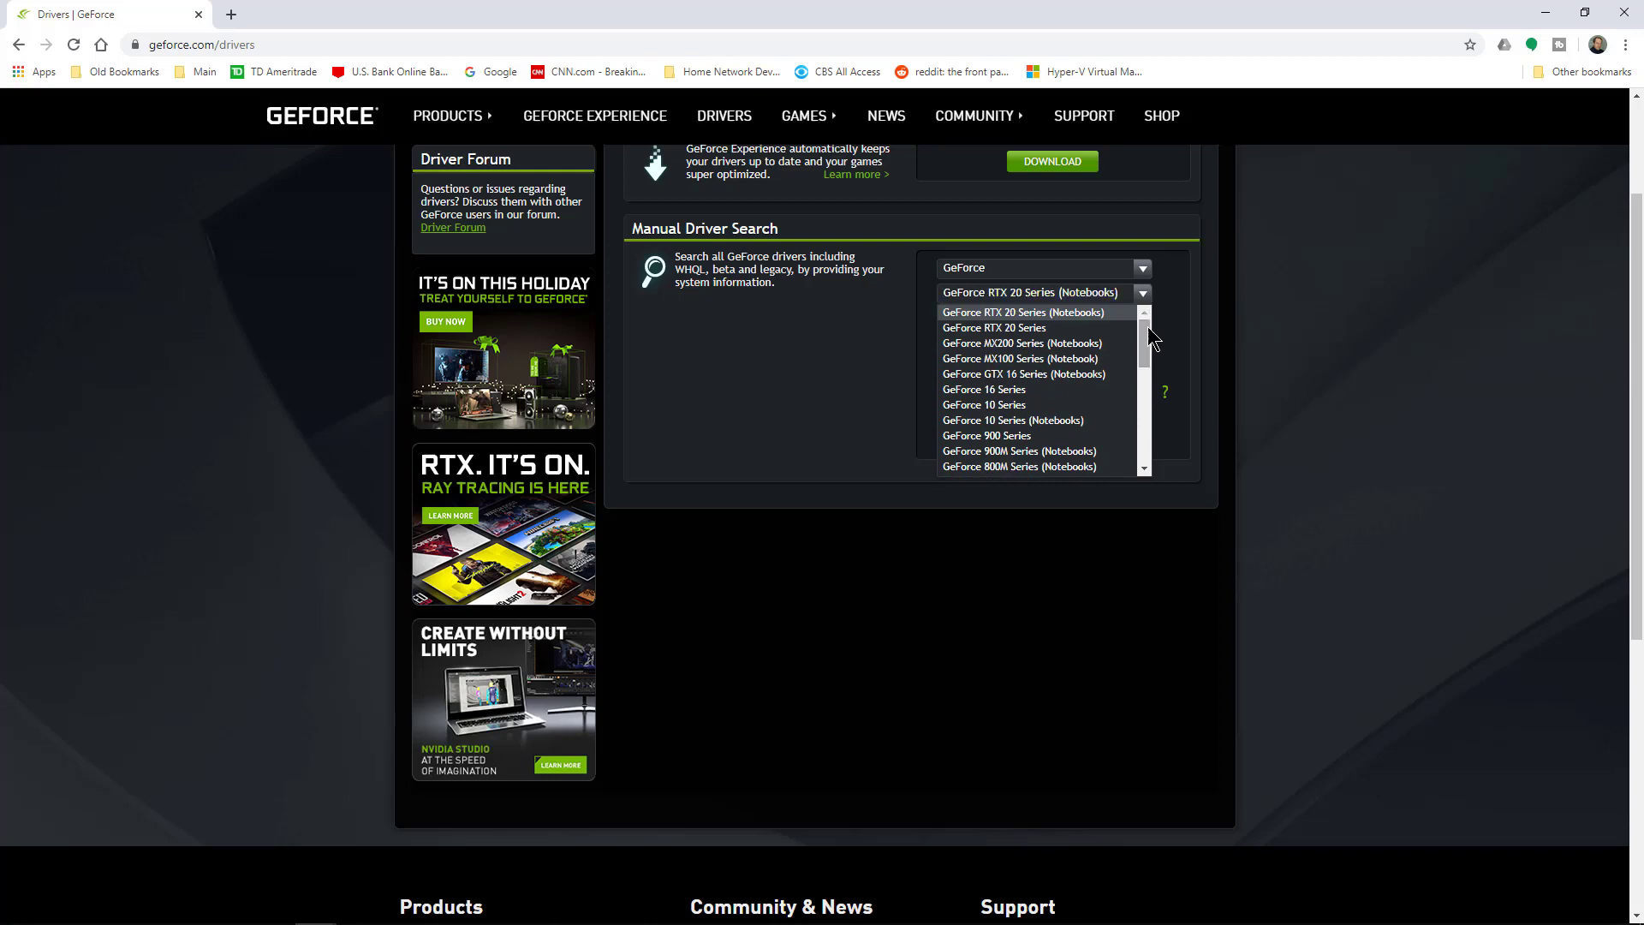
click(1094, 375)
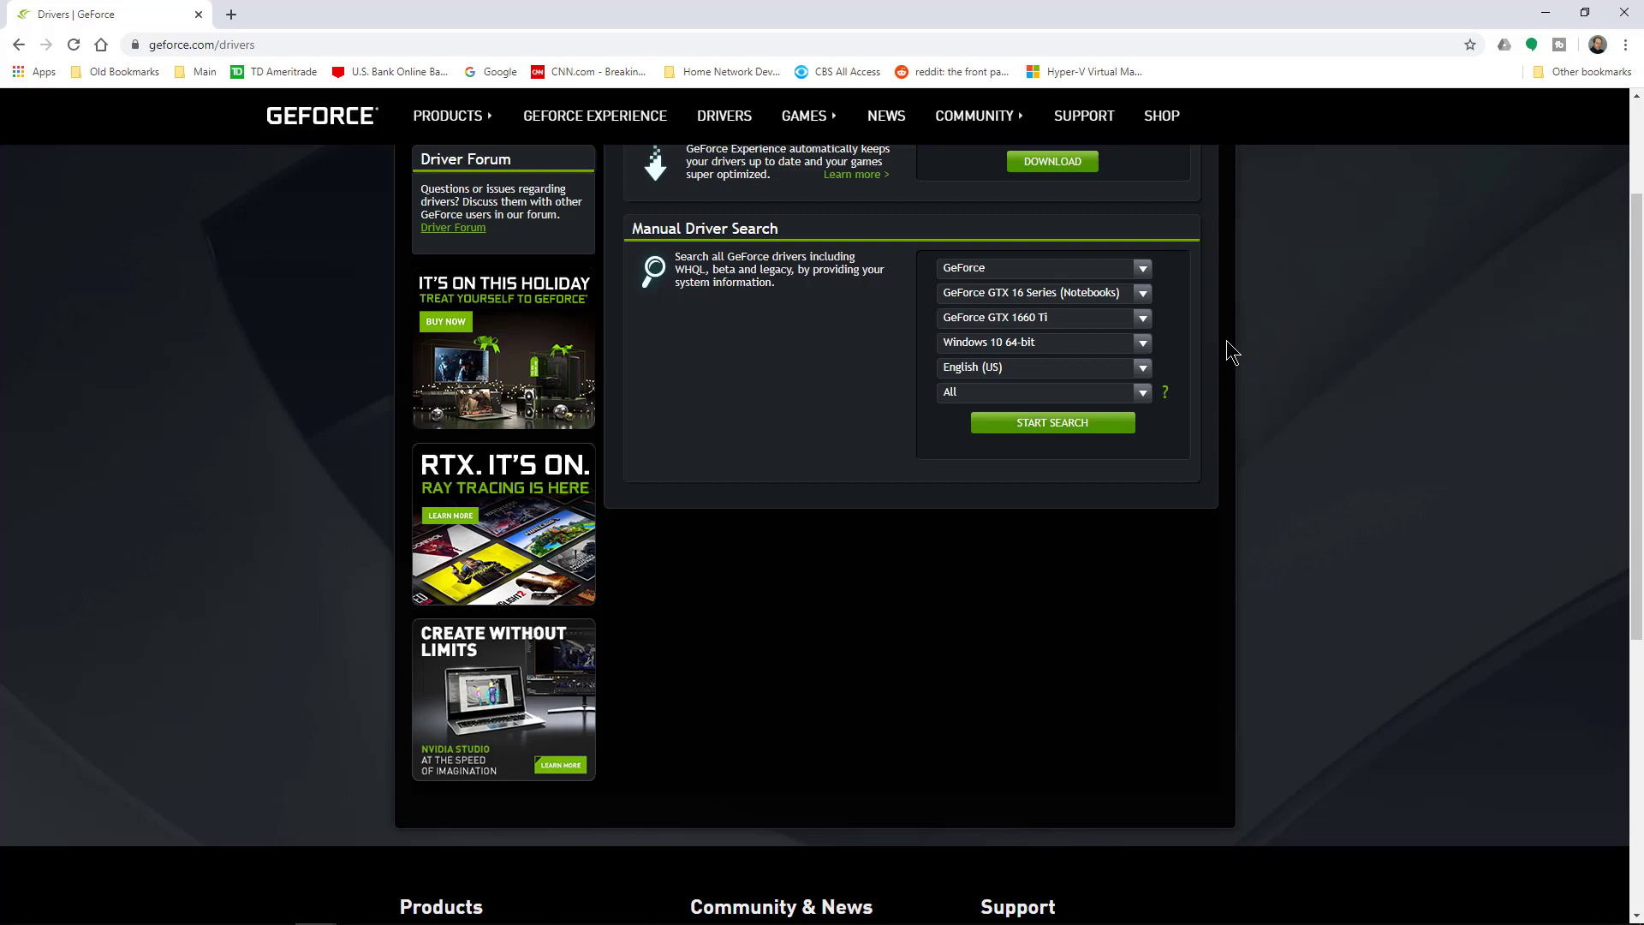
click(1144, 317)
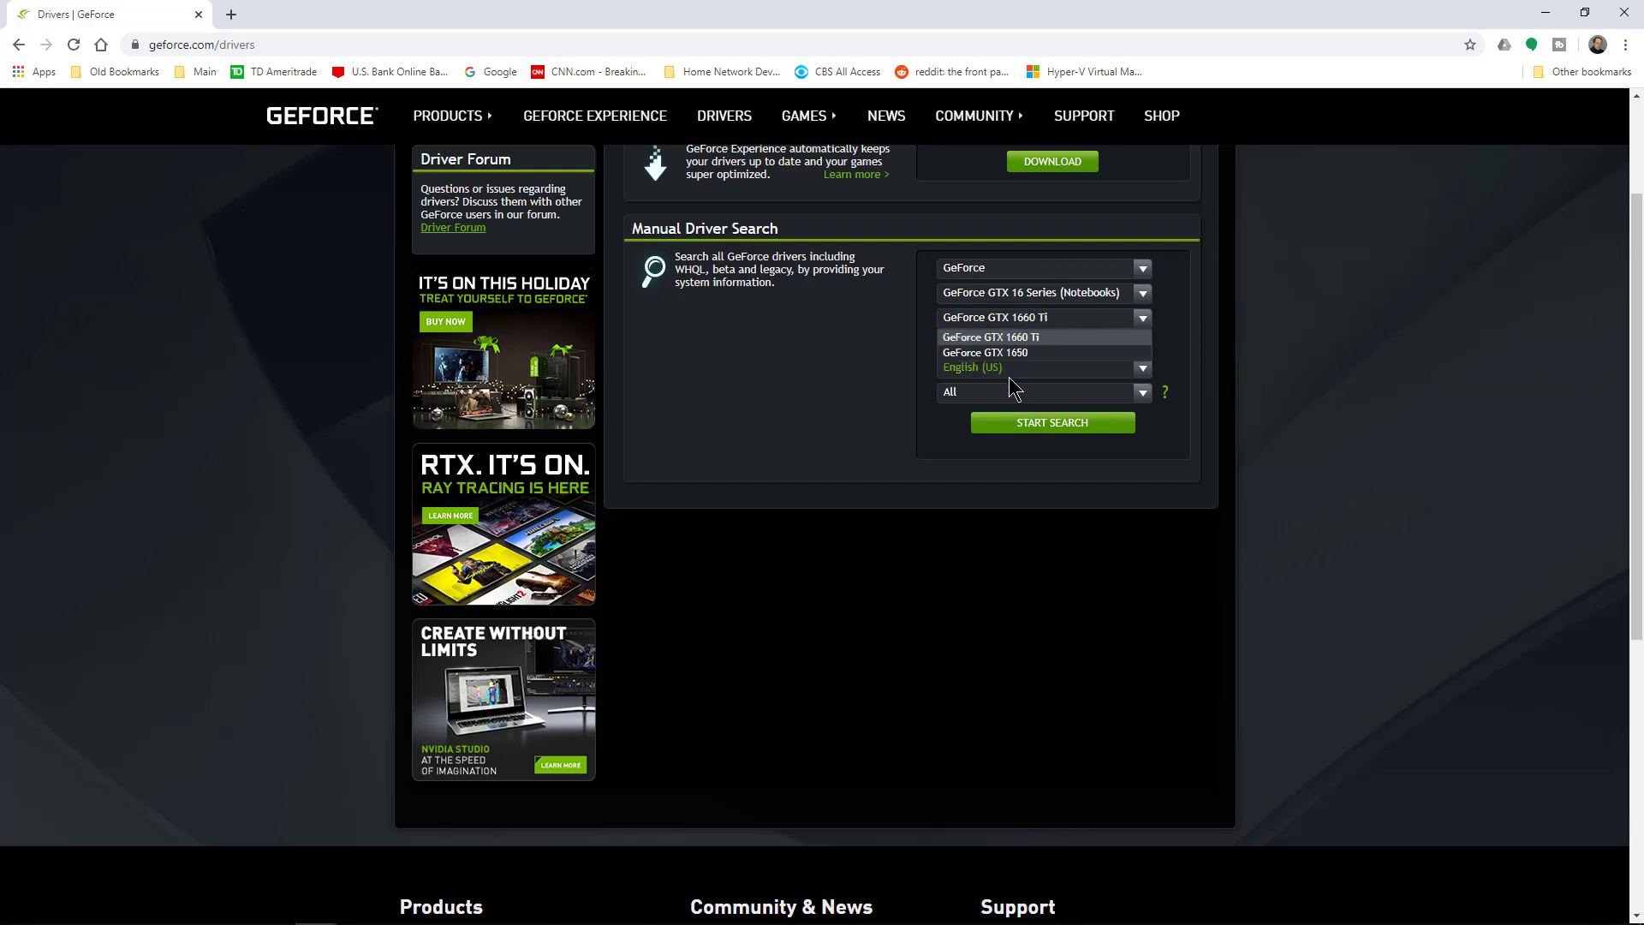
click(1314, 401)
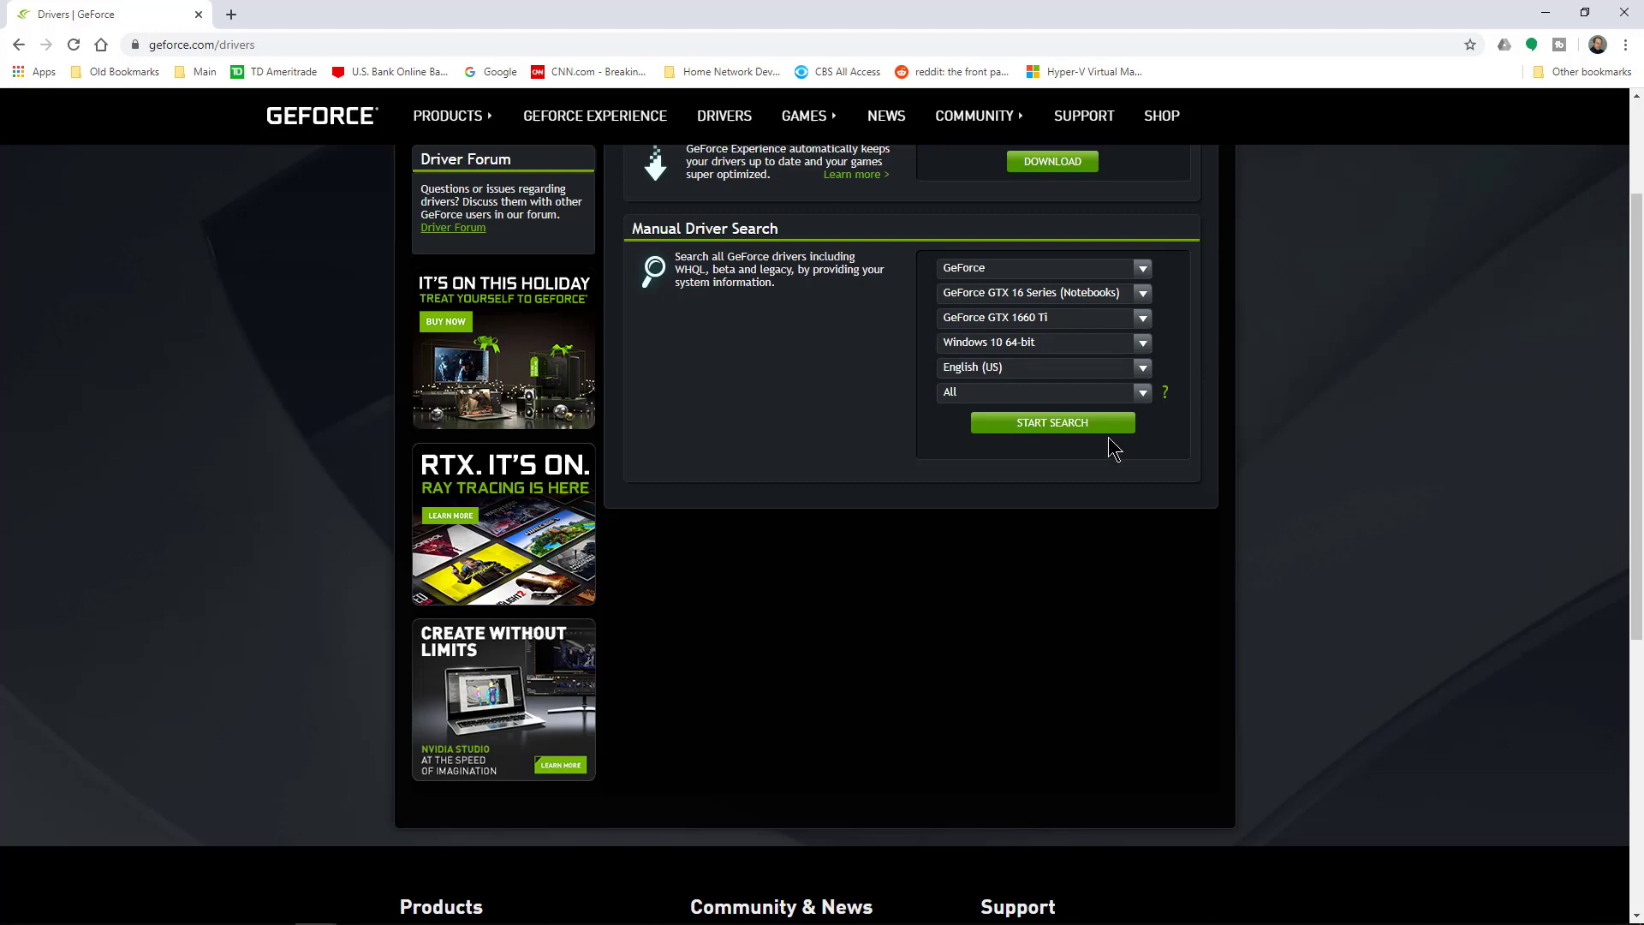
- Run the driver search and scroll to the results, topped by Game Ready Driver 441.66
click(1074, 428)
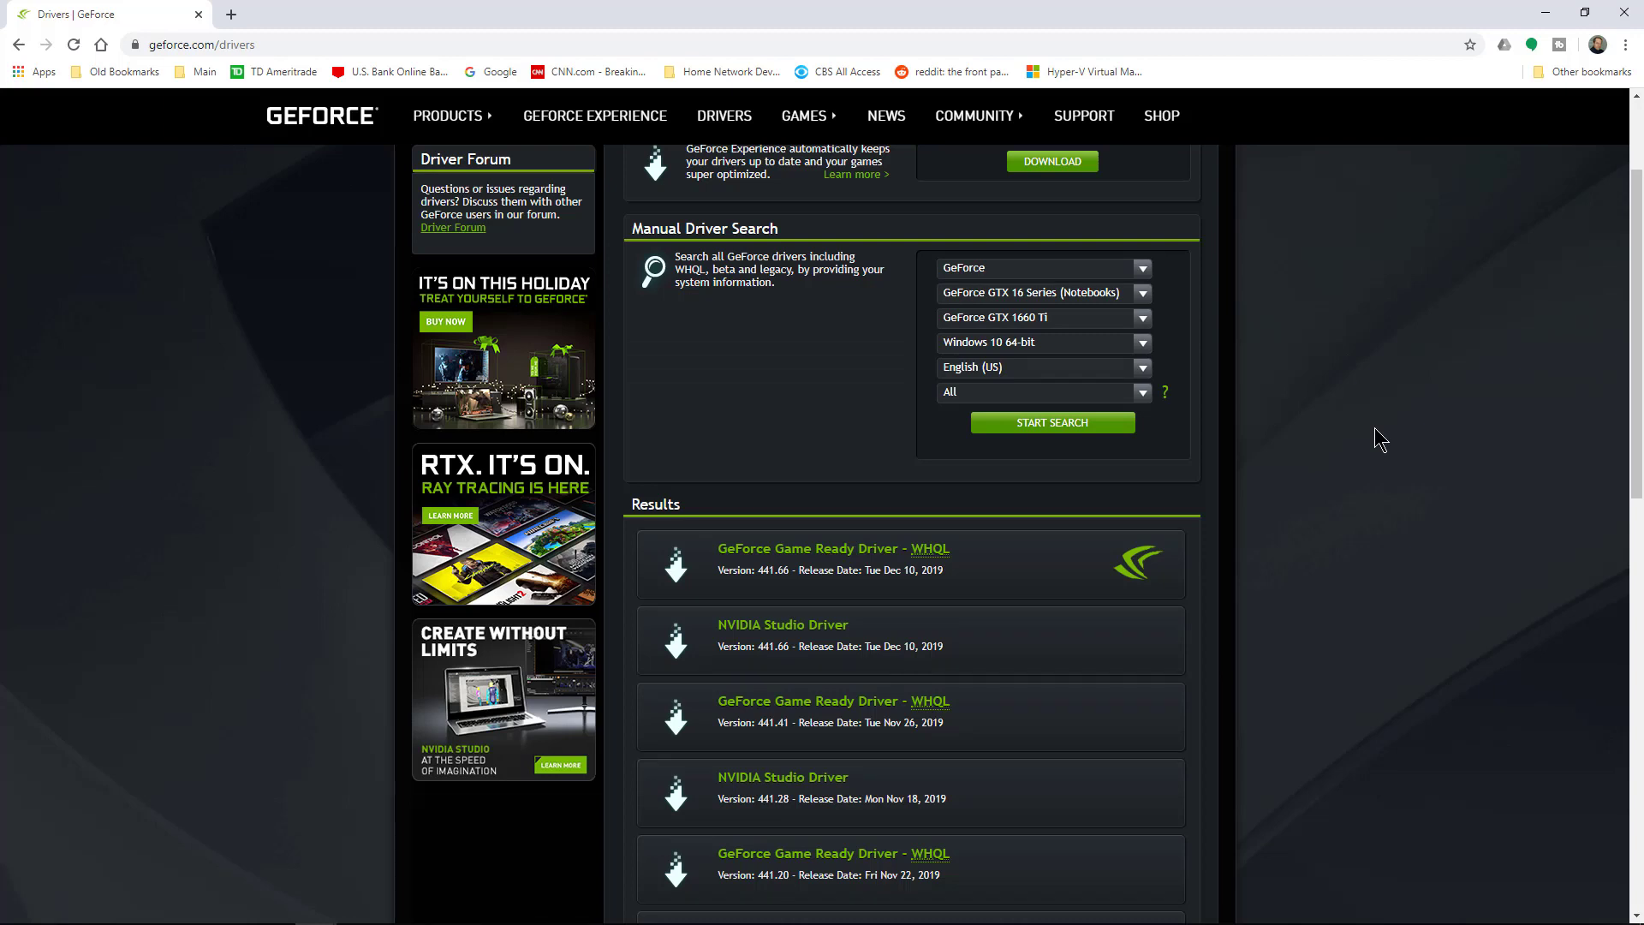
scroll(1361, 478, down, 2)
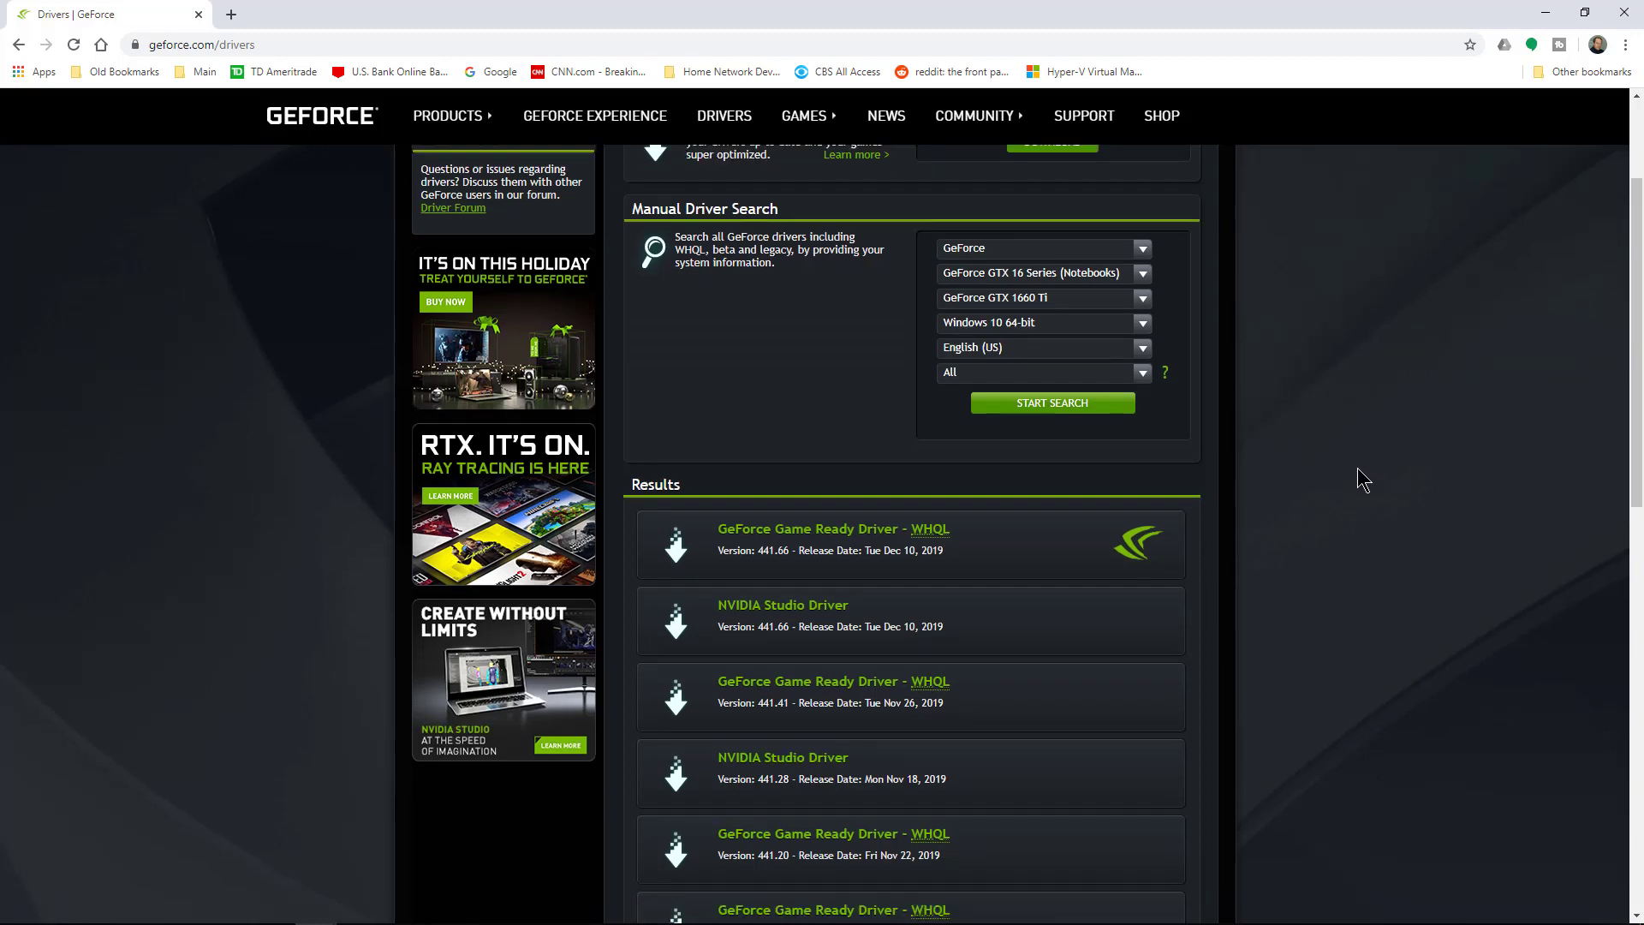
scroll(1363, 479, down, 1)
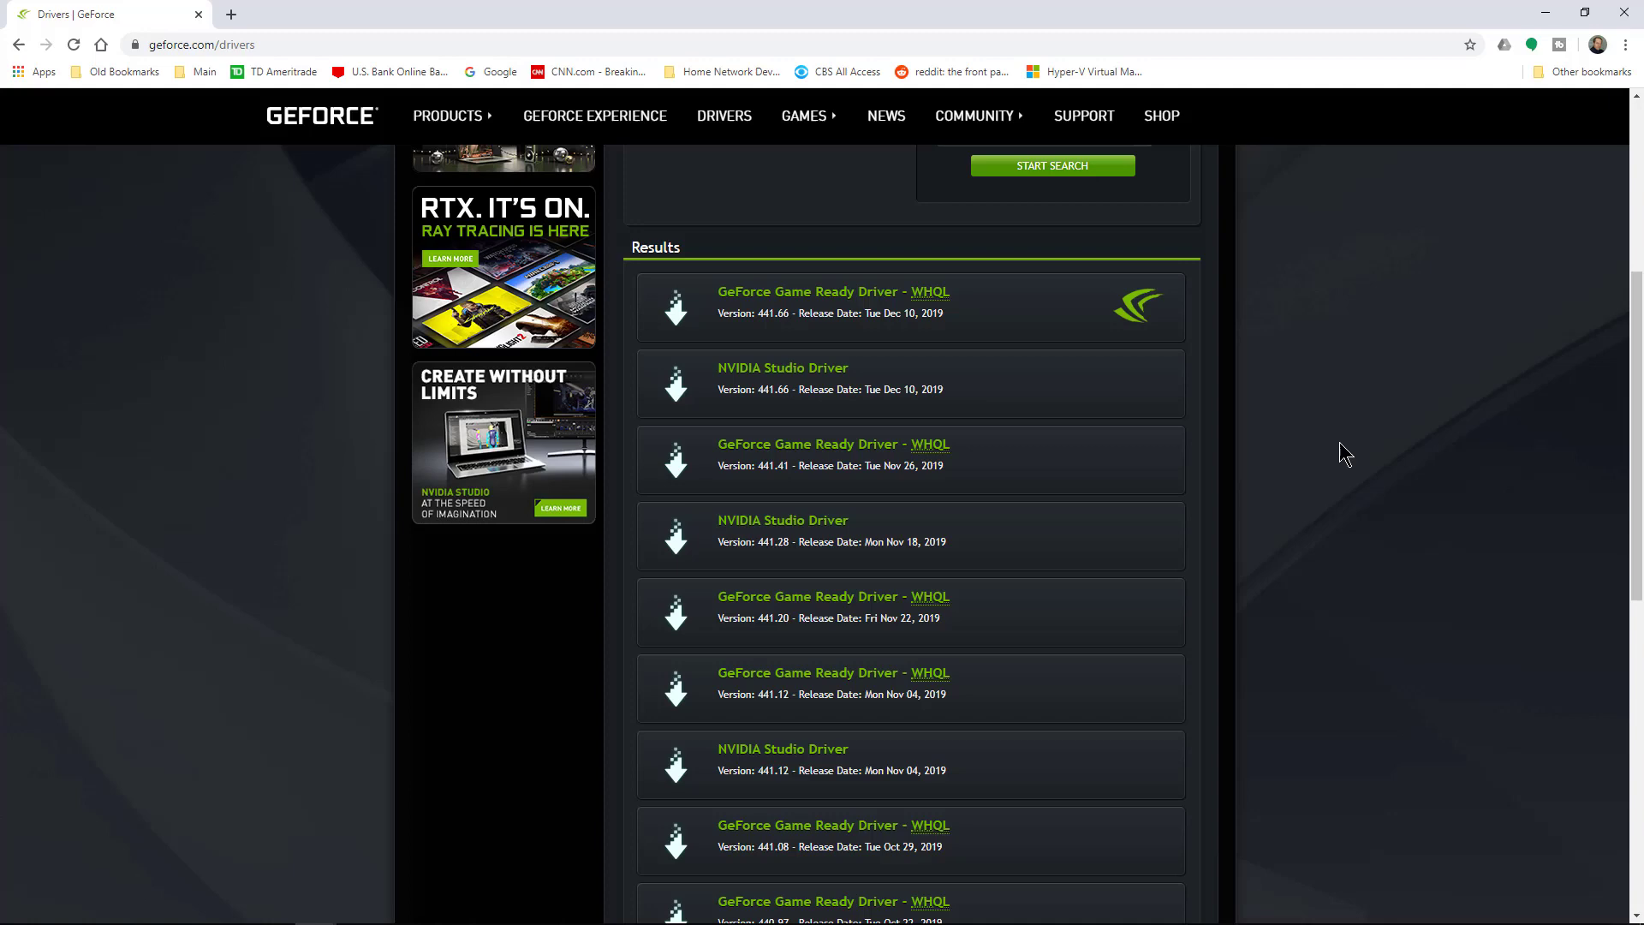
- Open the 441.66 Game Ready Driver details, download it, and minimize Chrome
click(835, 298)
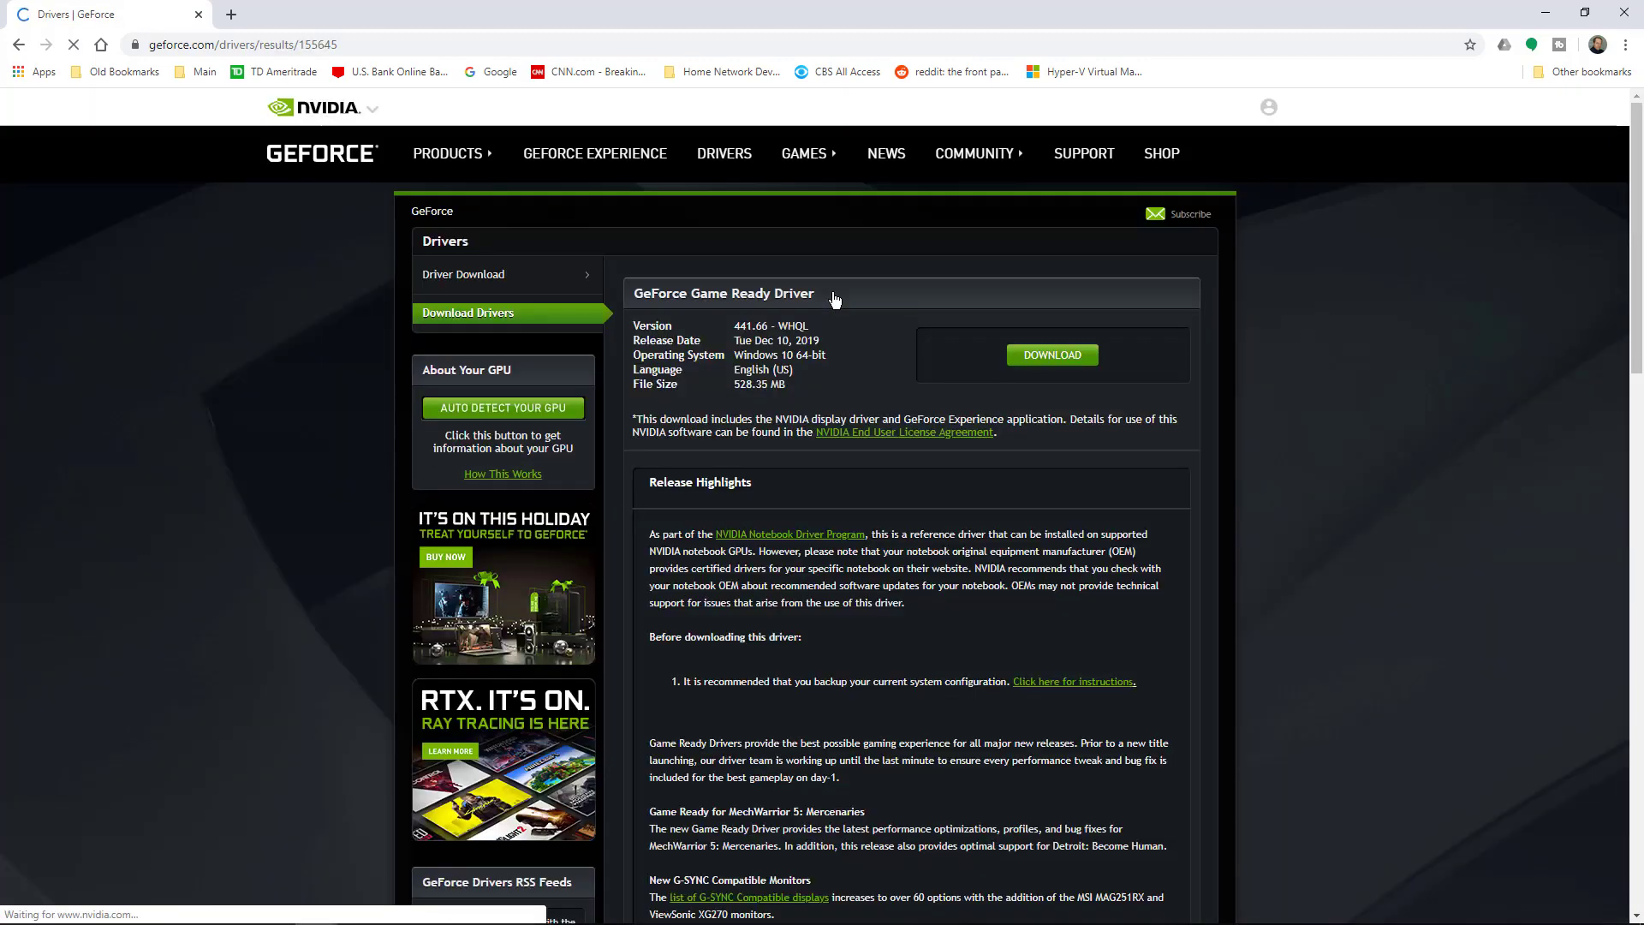
click(1046, 356)
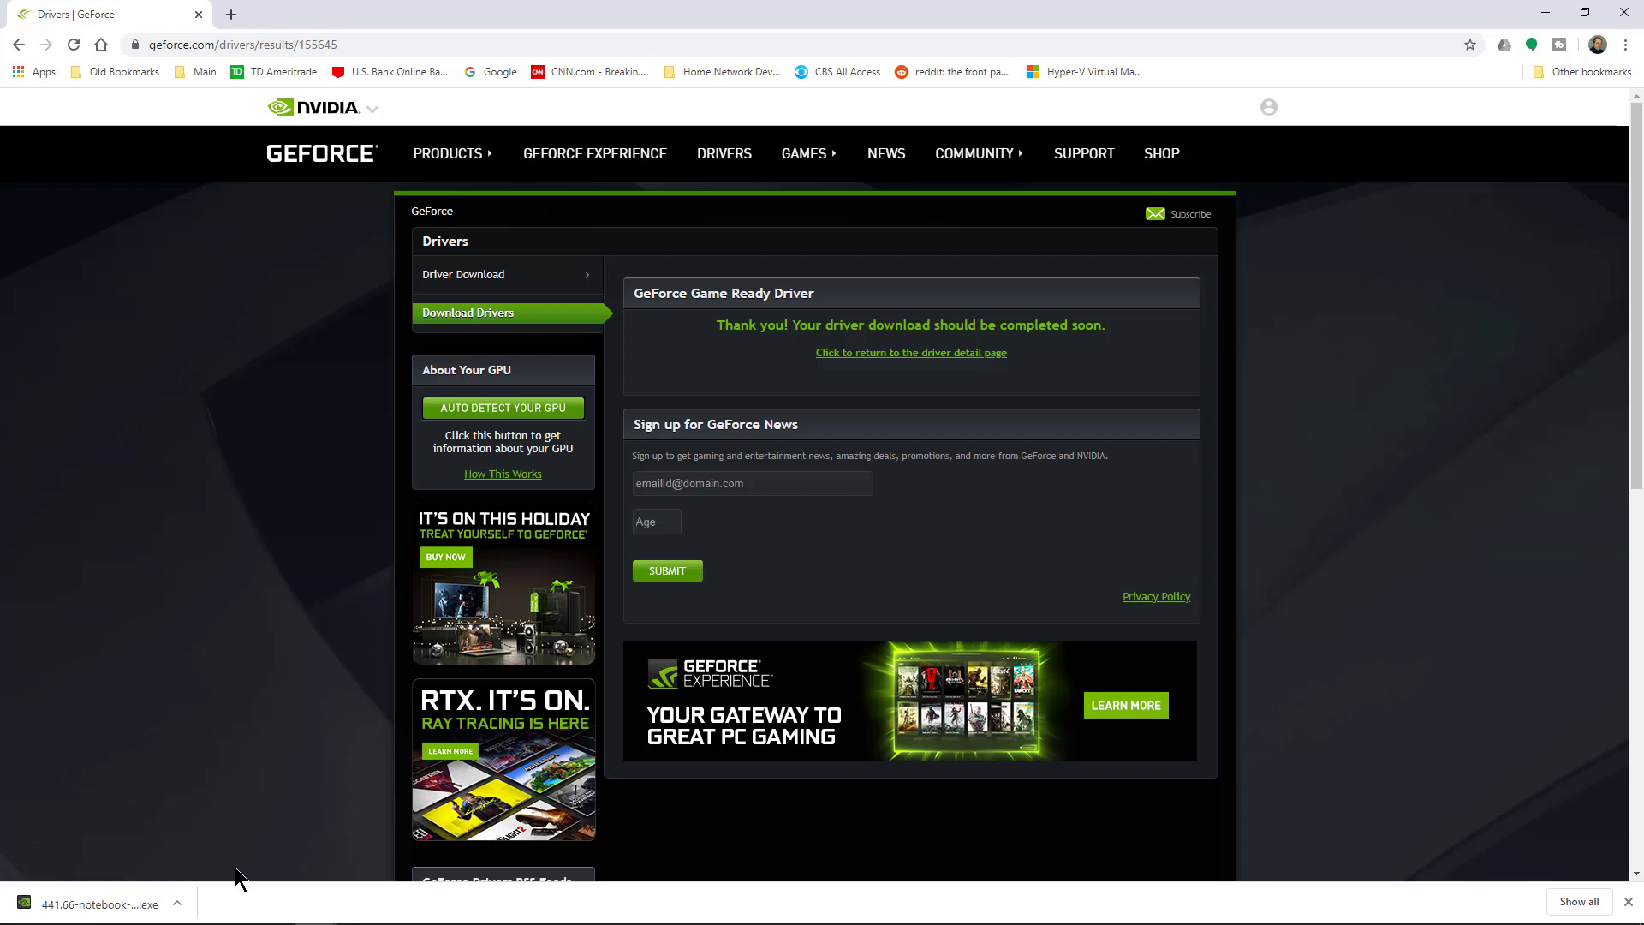
click(1547, 24)
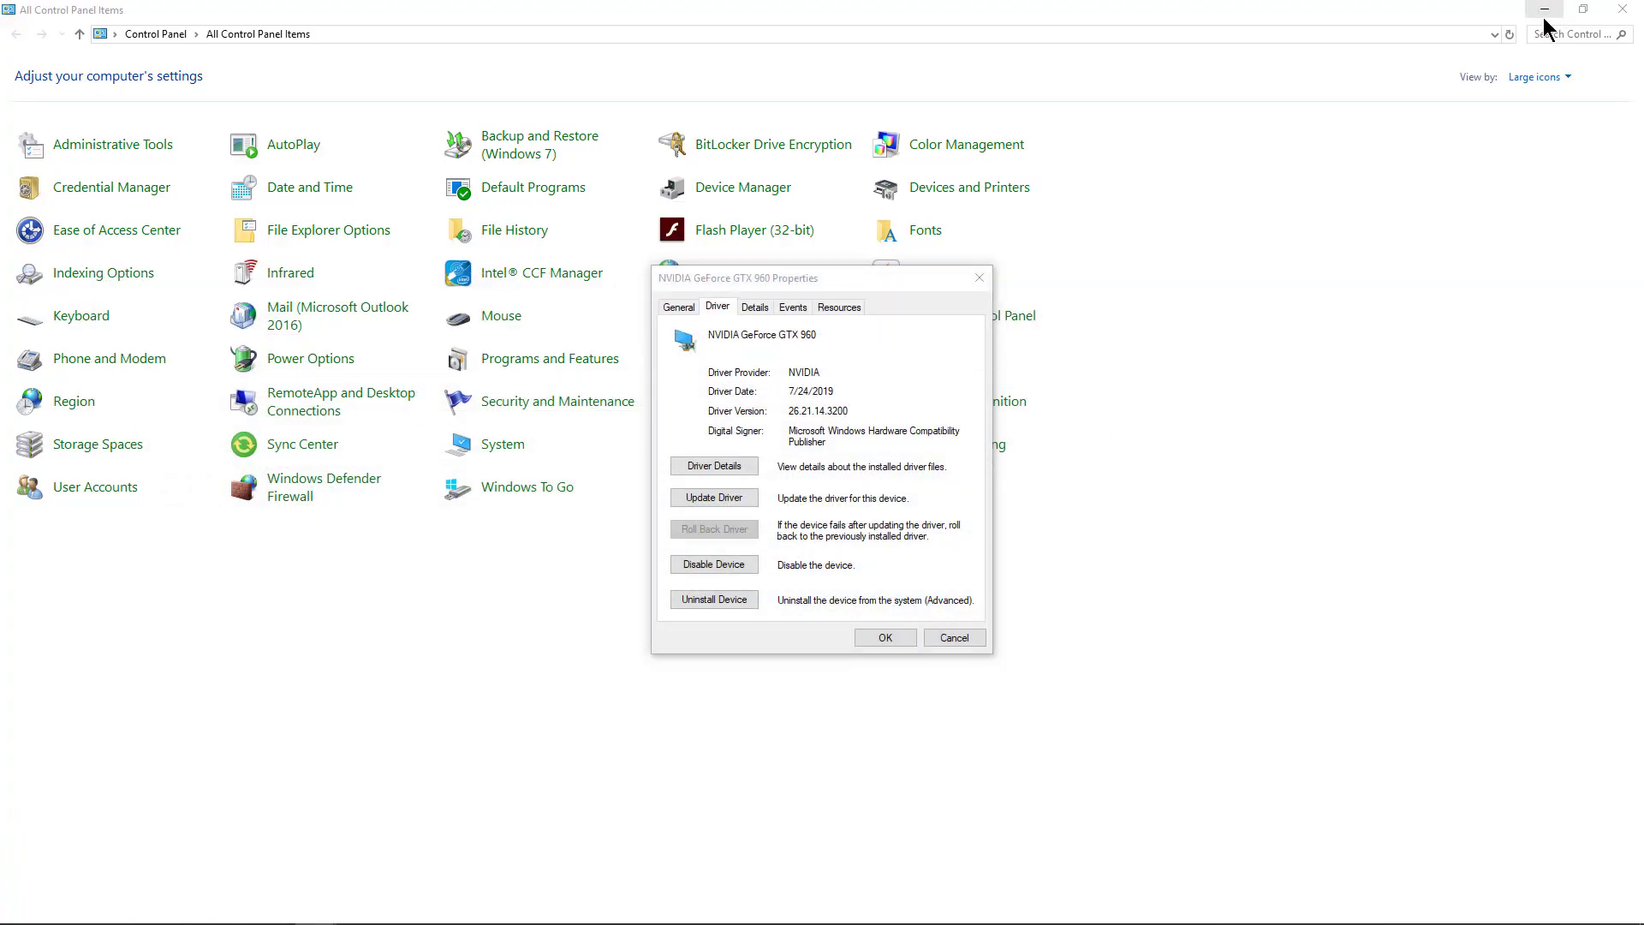
- Move the 441.66 installer icon to the desktop centre, launch it, and bring its extractor forward
click(1543, 17)
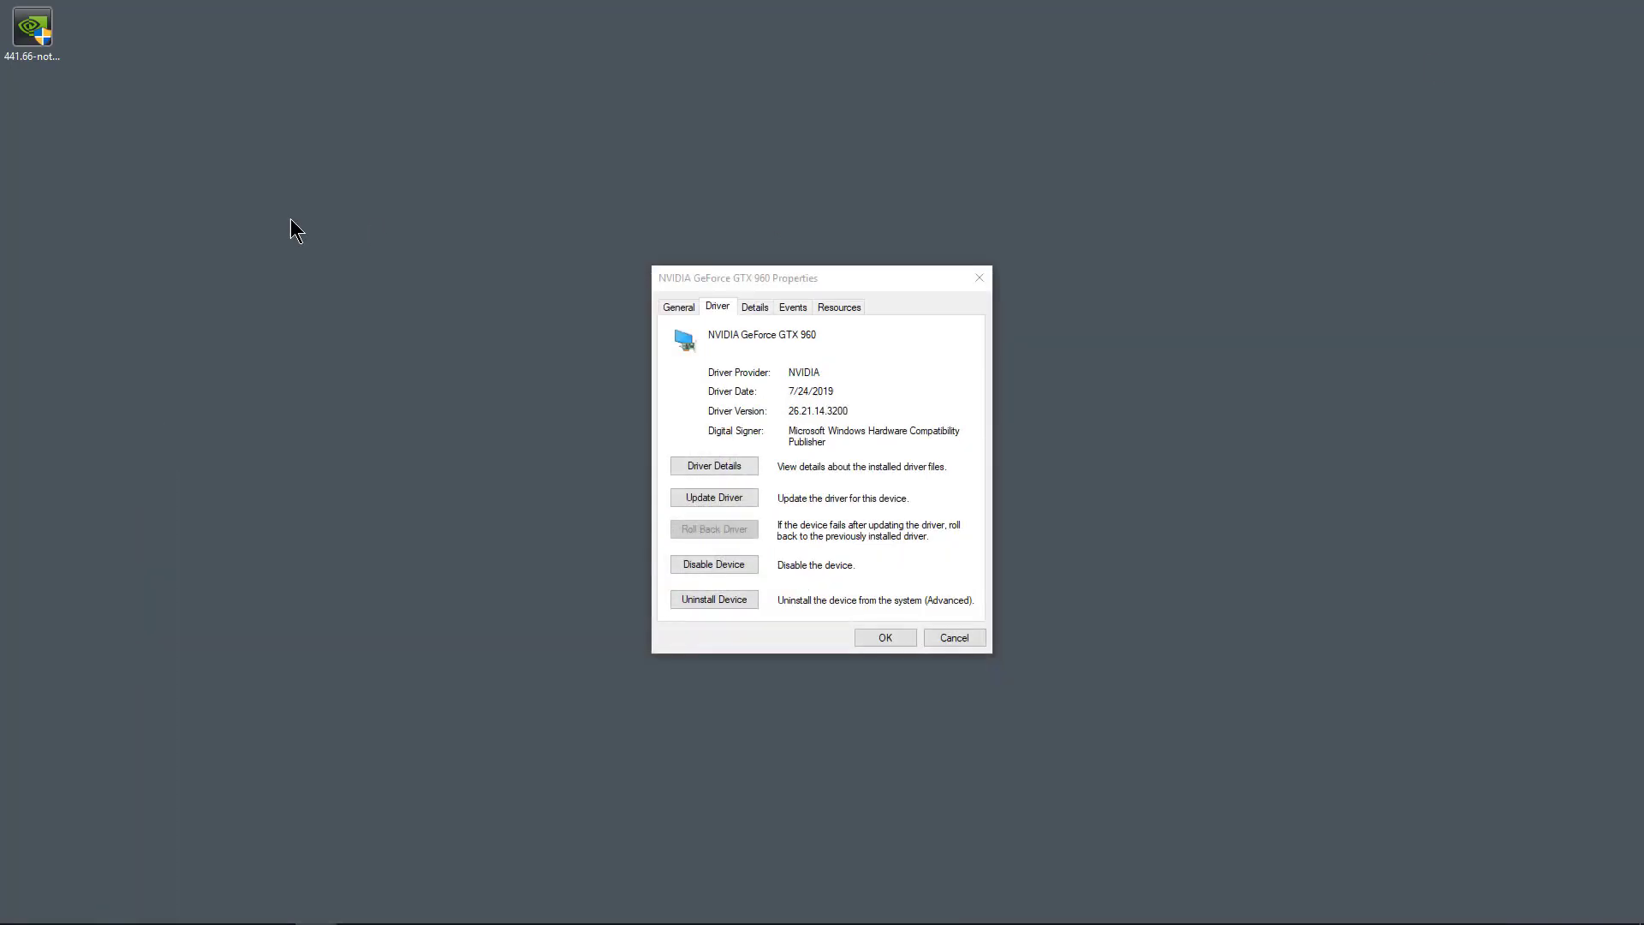
drag(42, 34, 427, 279)
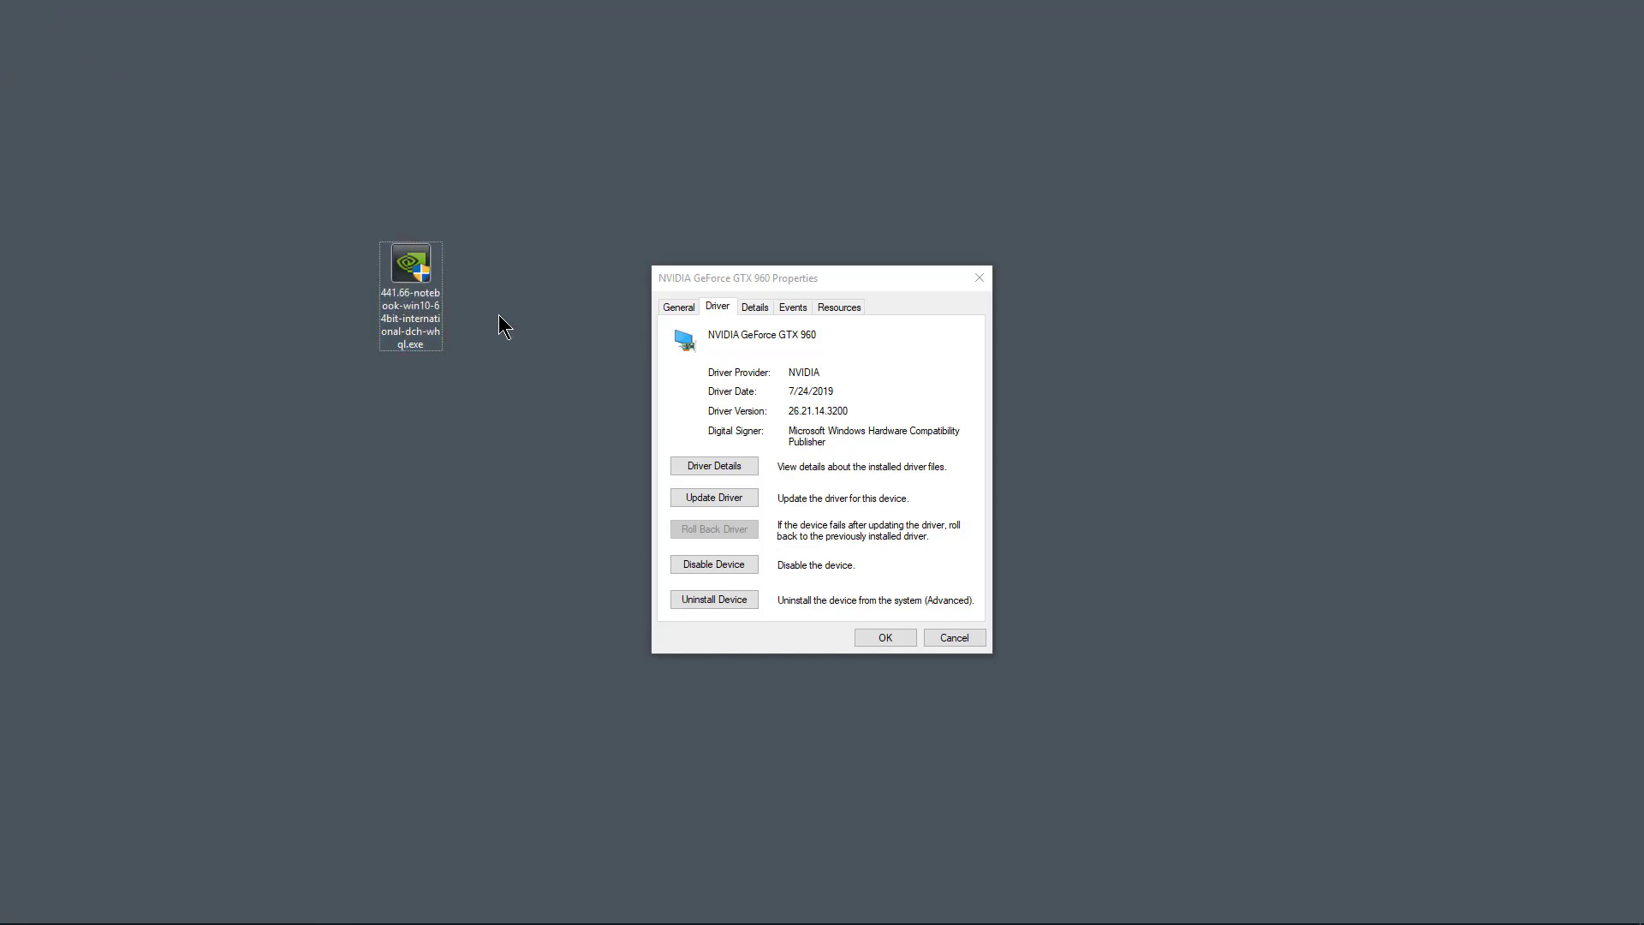
double_click(414, 274)
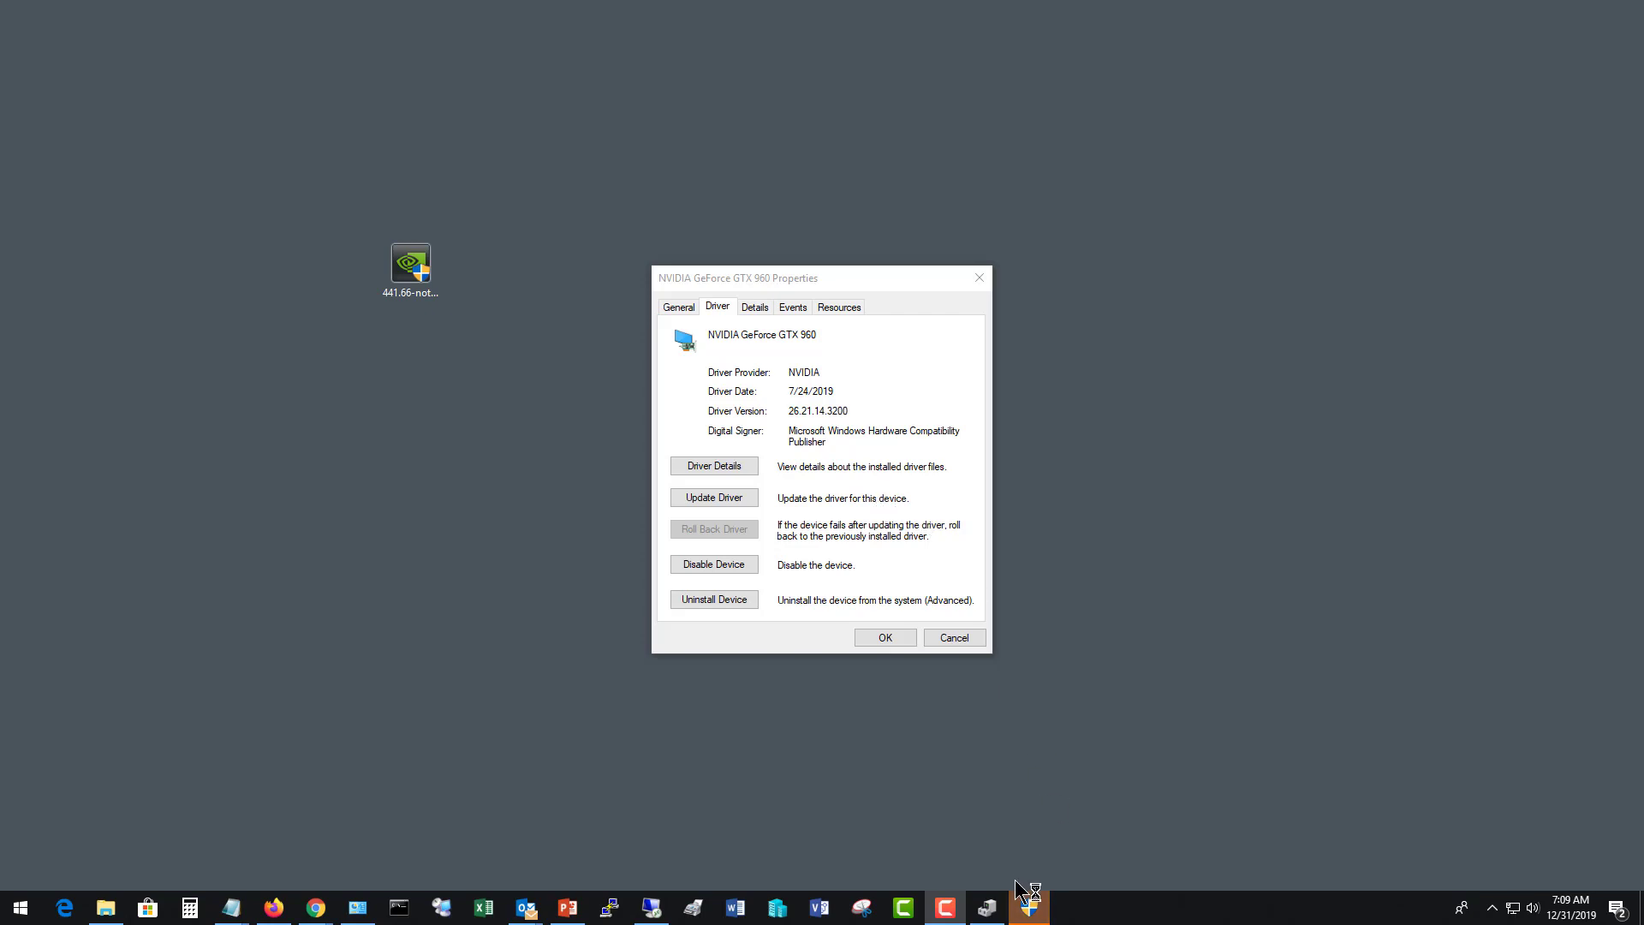
click(1028, 910)
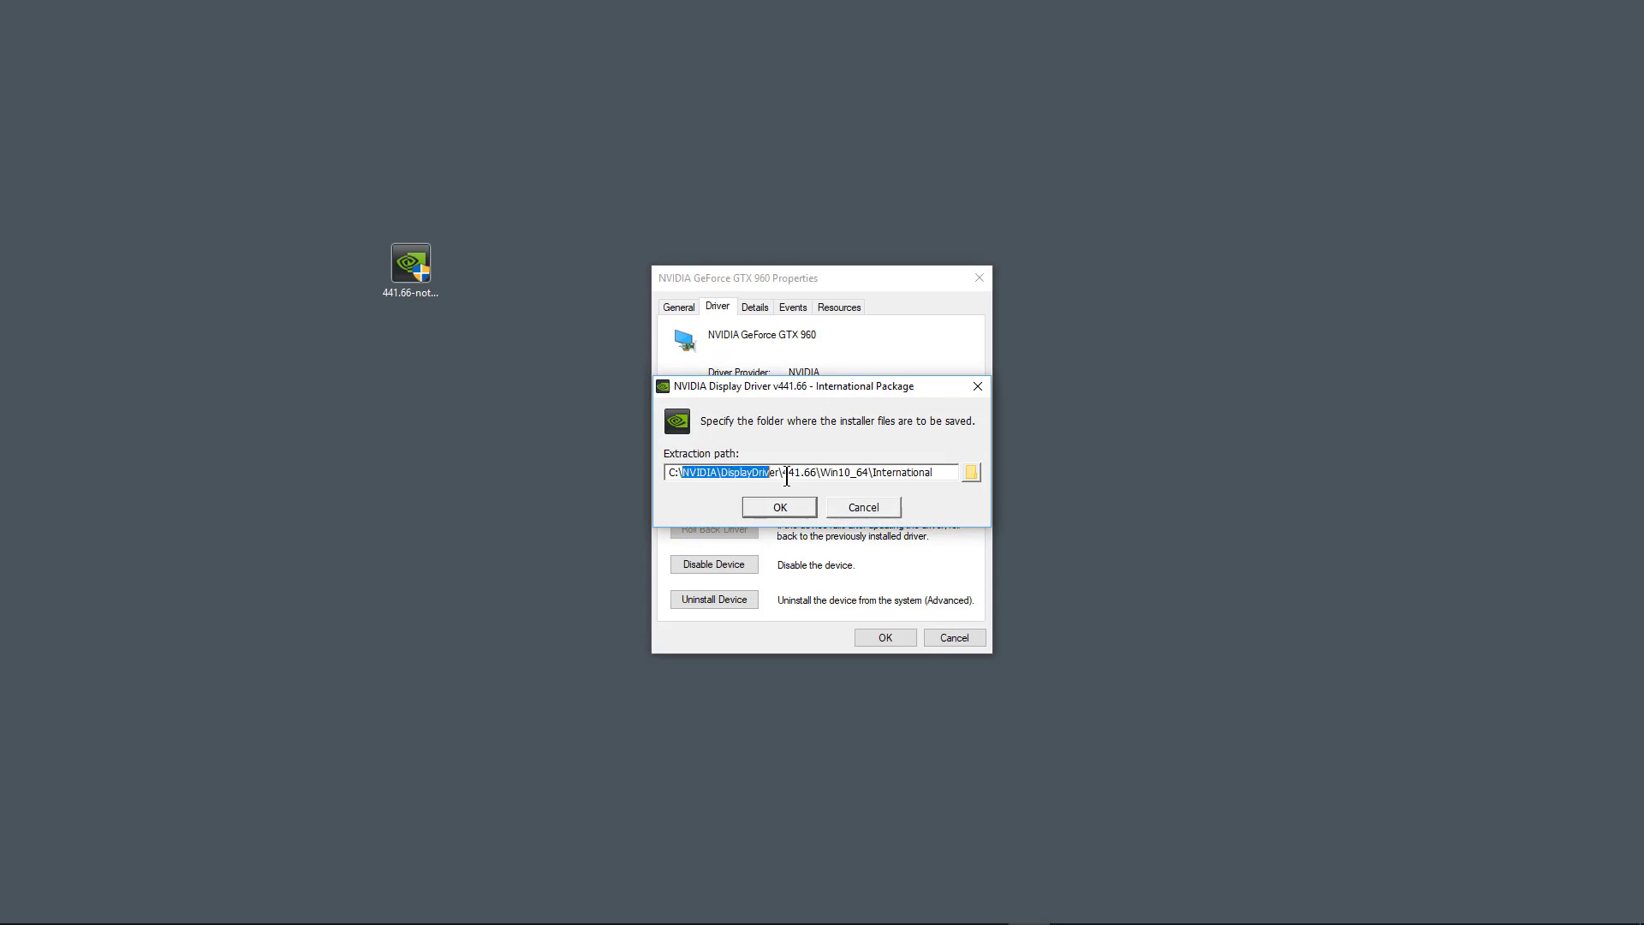
- Copy the path C:\NVIDIA\DisplayDriver\441.66\Win10_64\International and start extracting the driver files there
drag(786, 477, 638, 471)
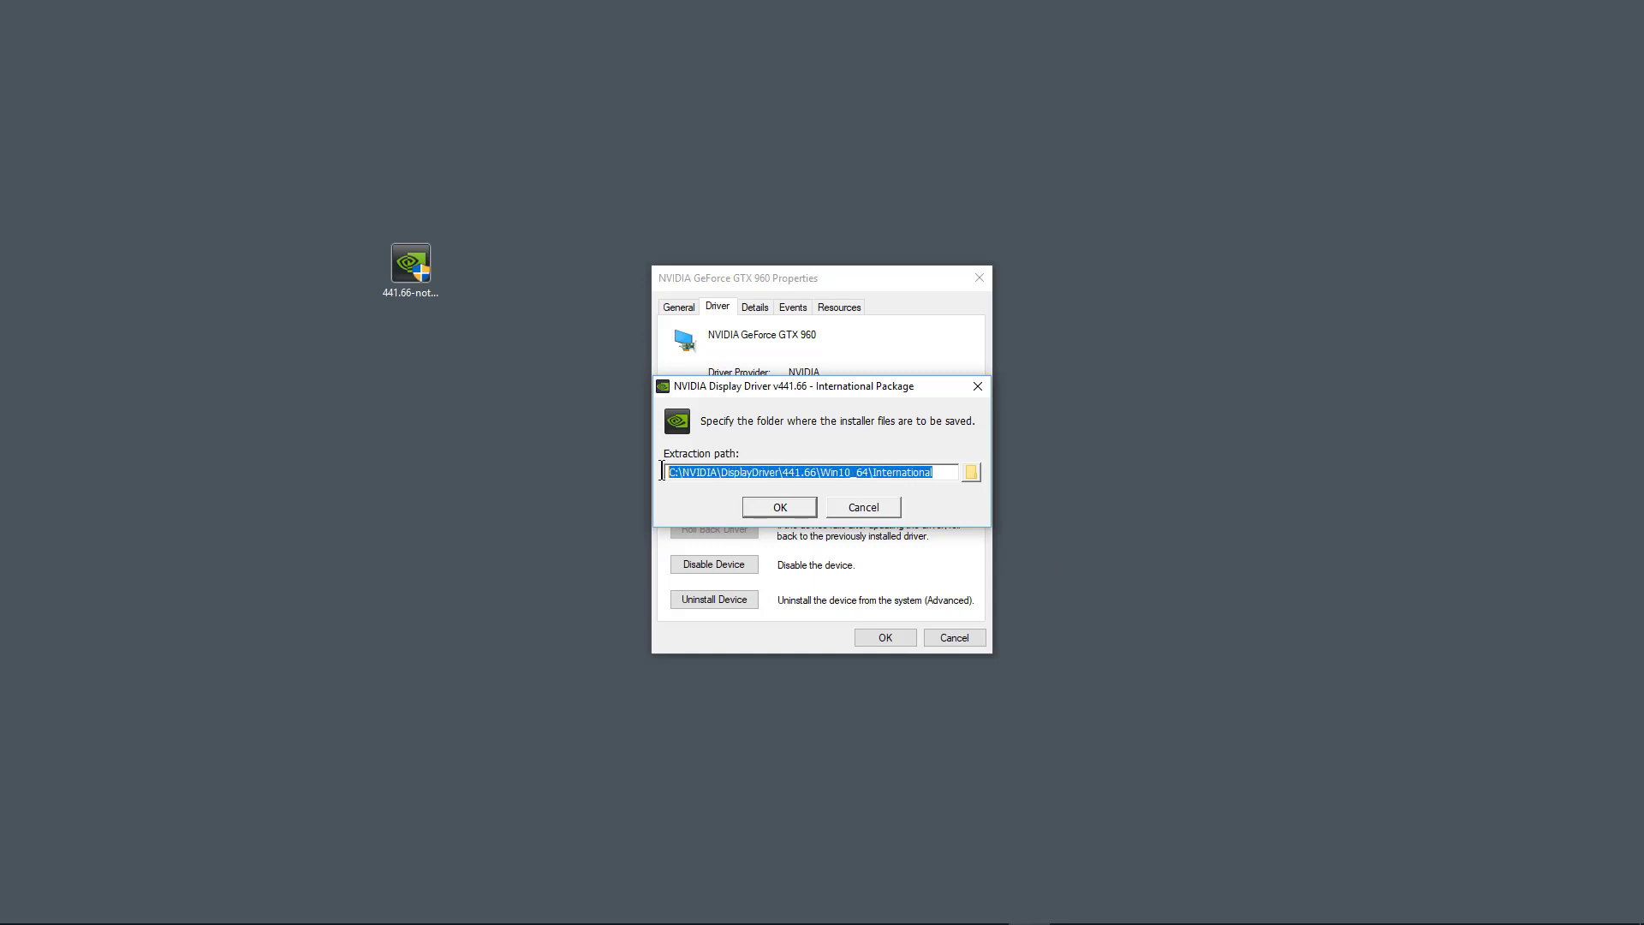
right_click(738, 472)
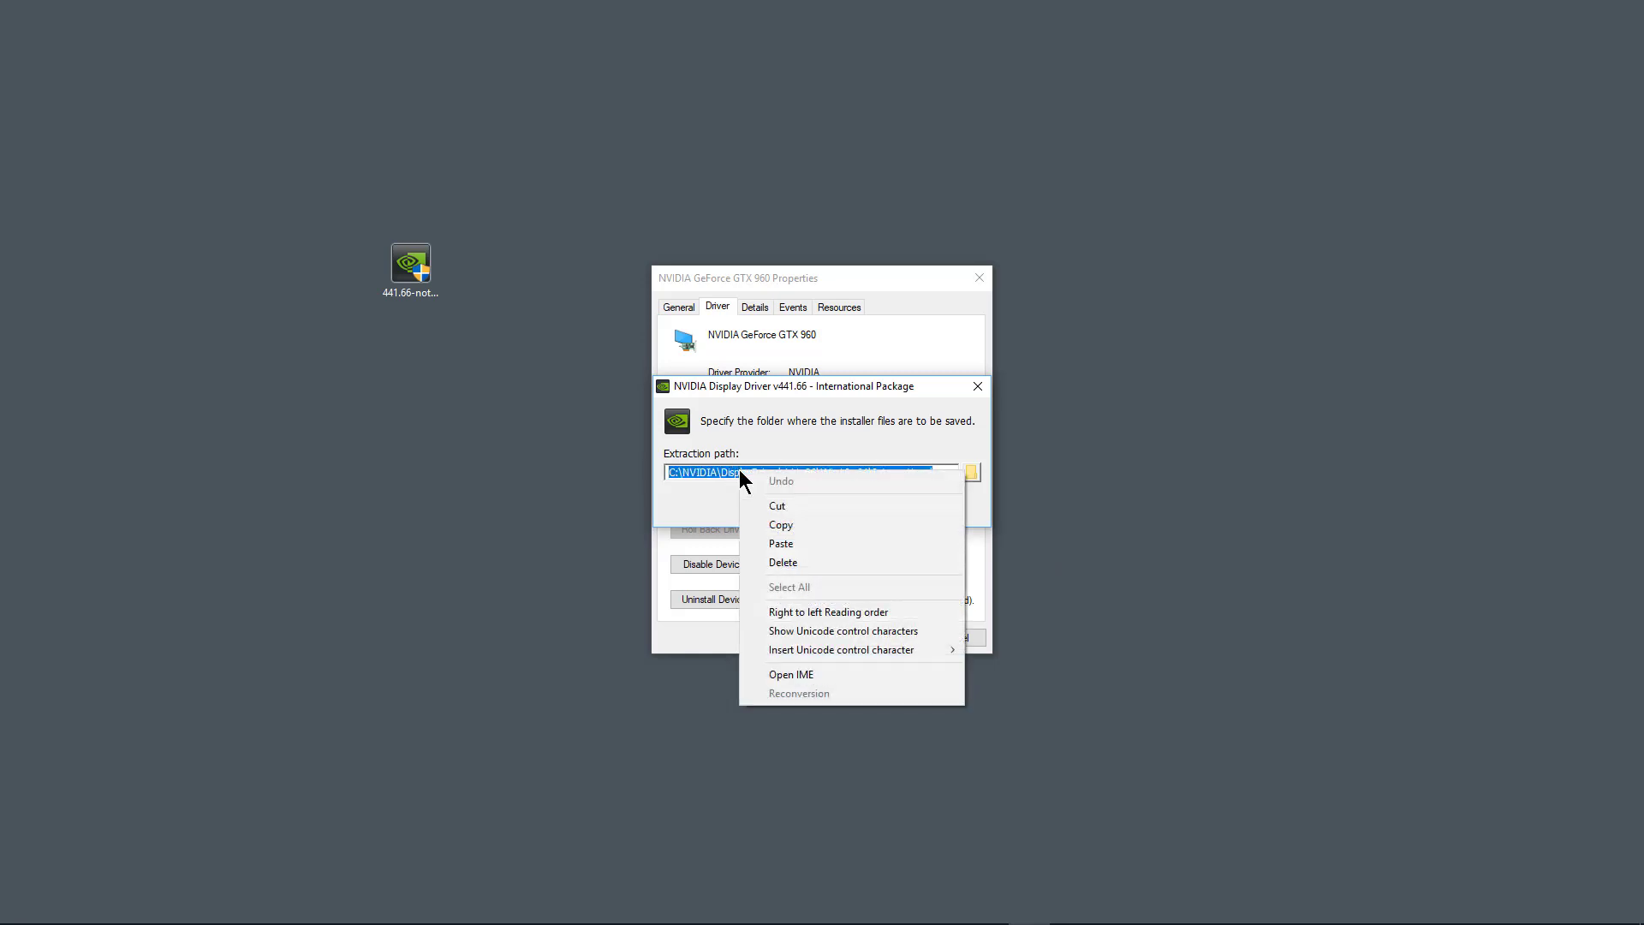
click(762, 525)
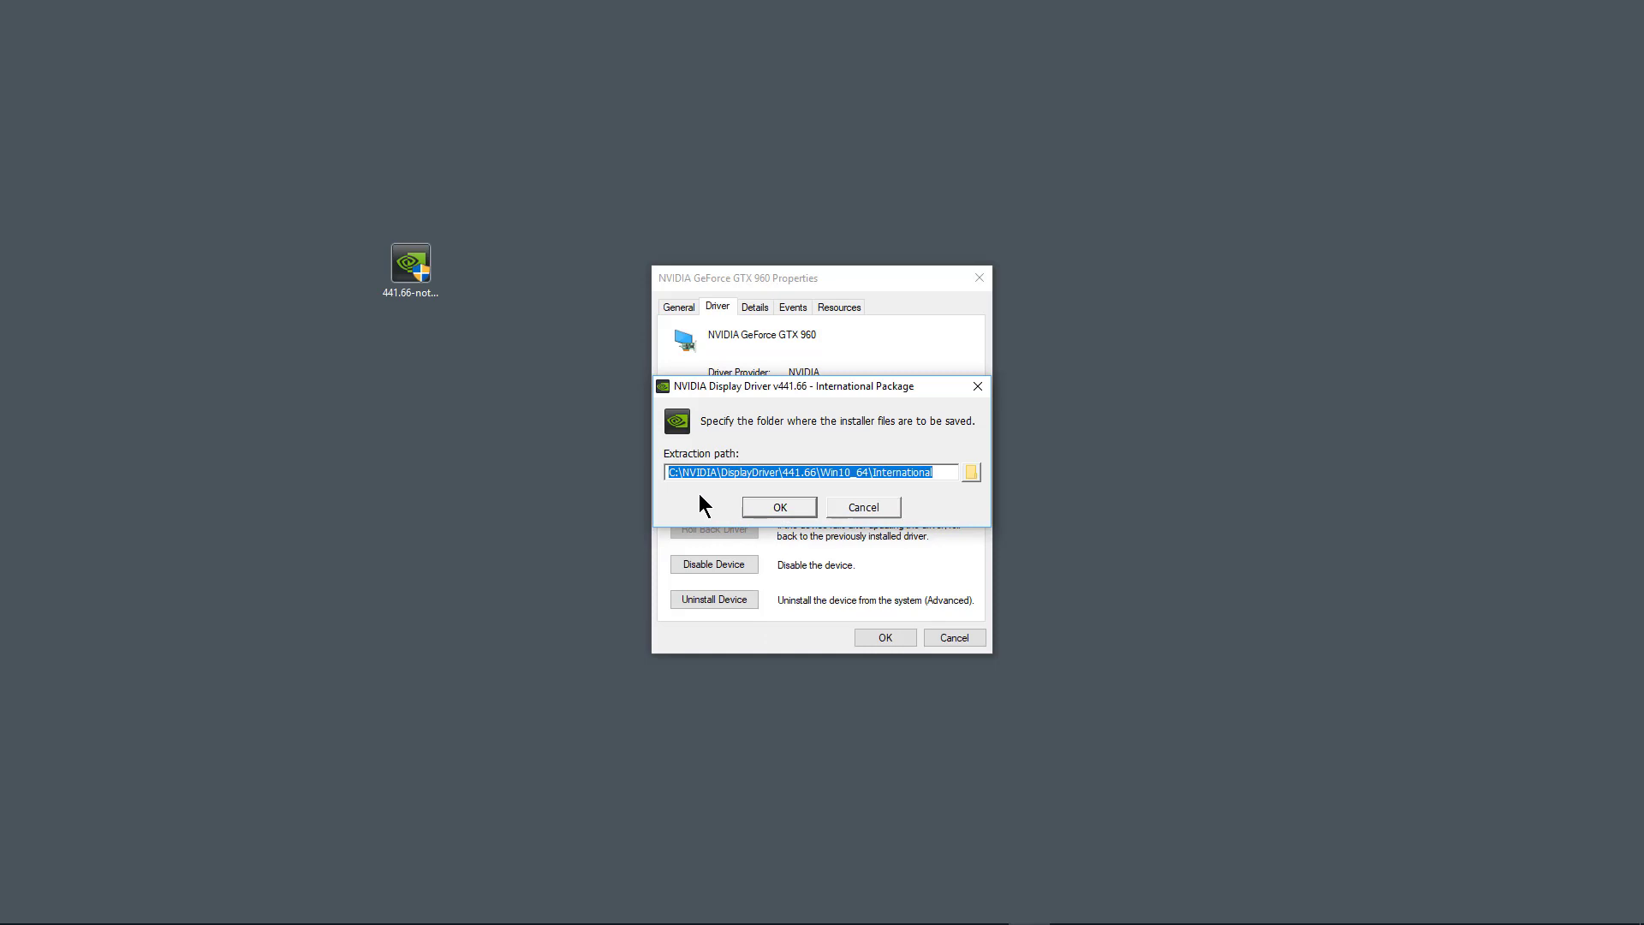
click(765, 507)
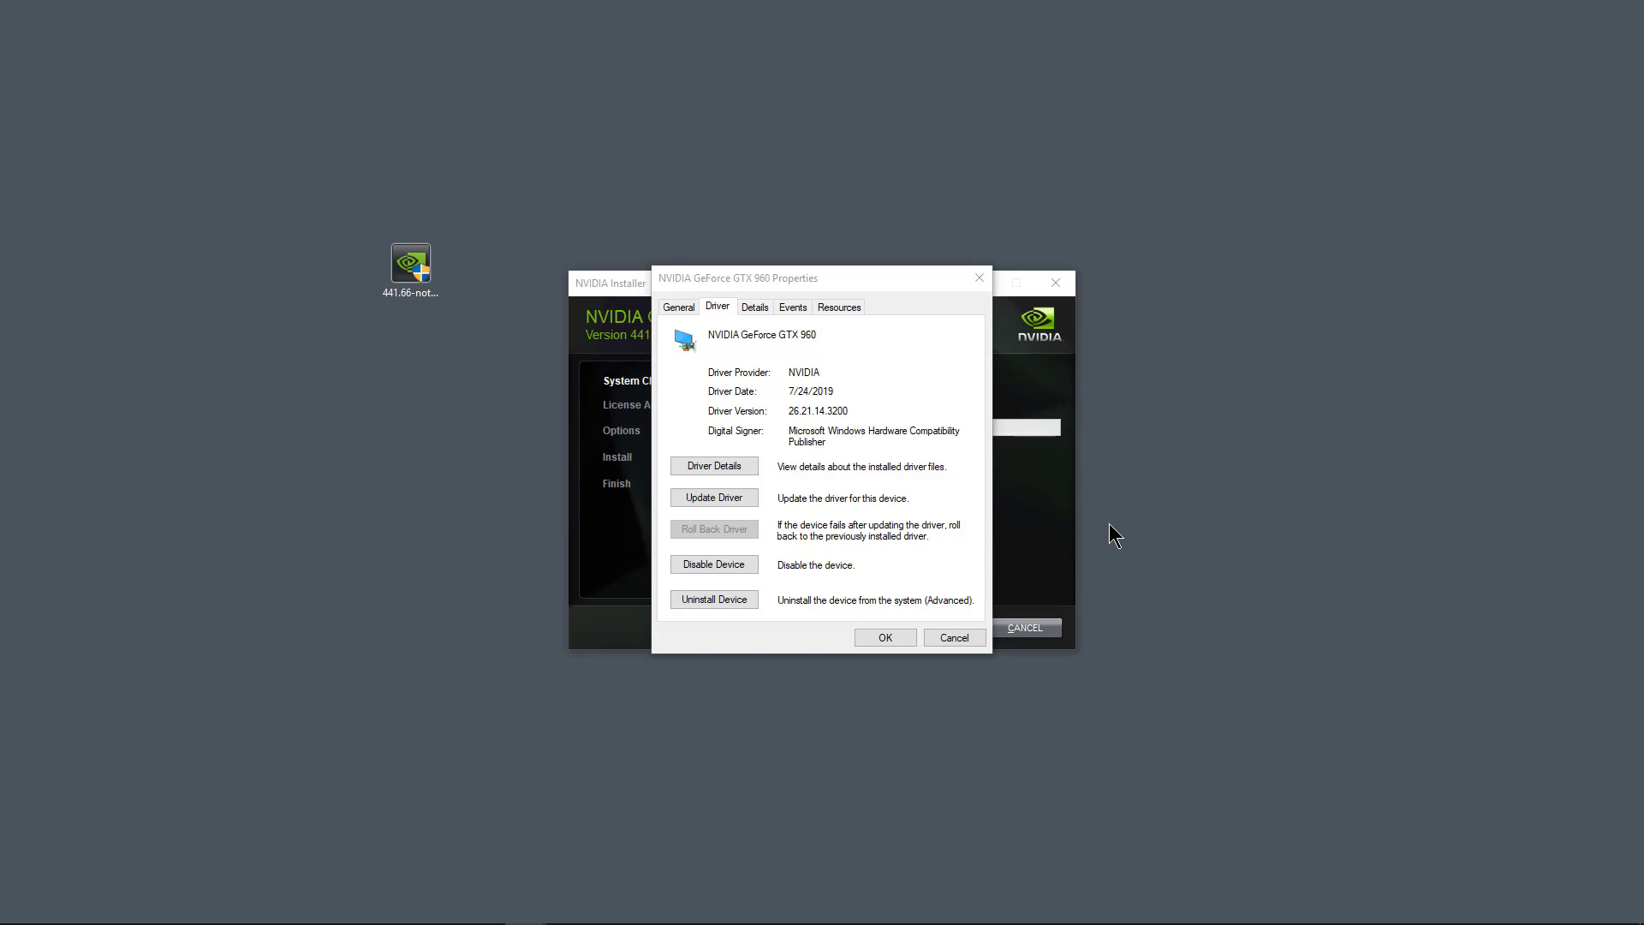
- Drag the GTX 960 Properties dialog to the upper left while the installer checks compatibility
drag(884, 275, 406, 86)
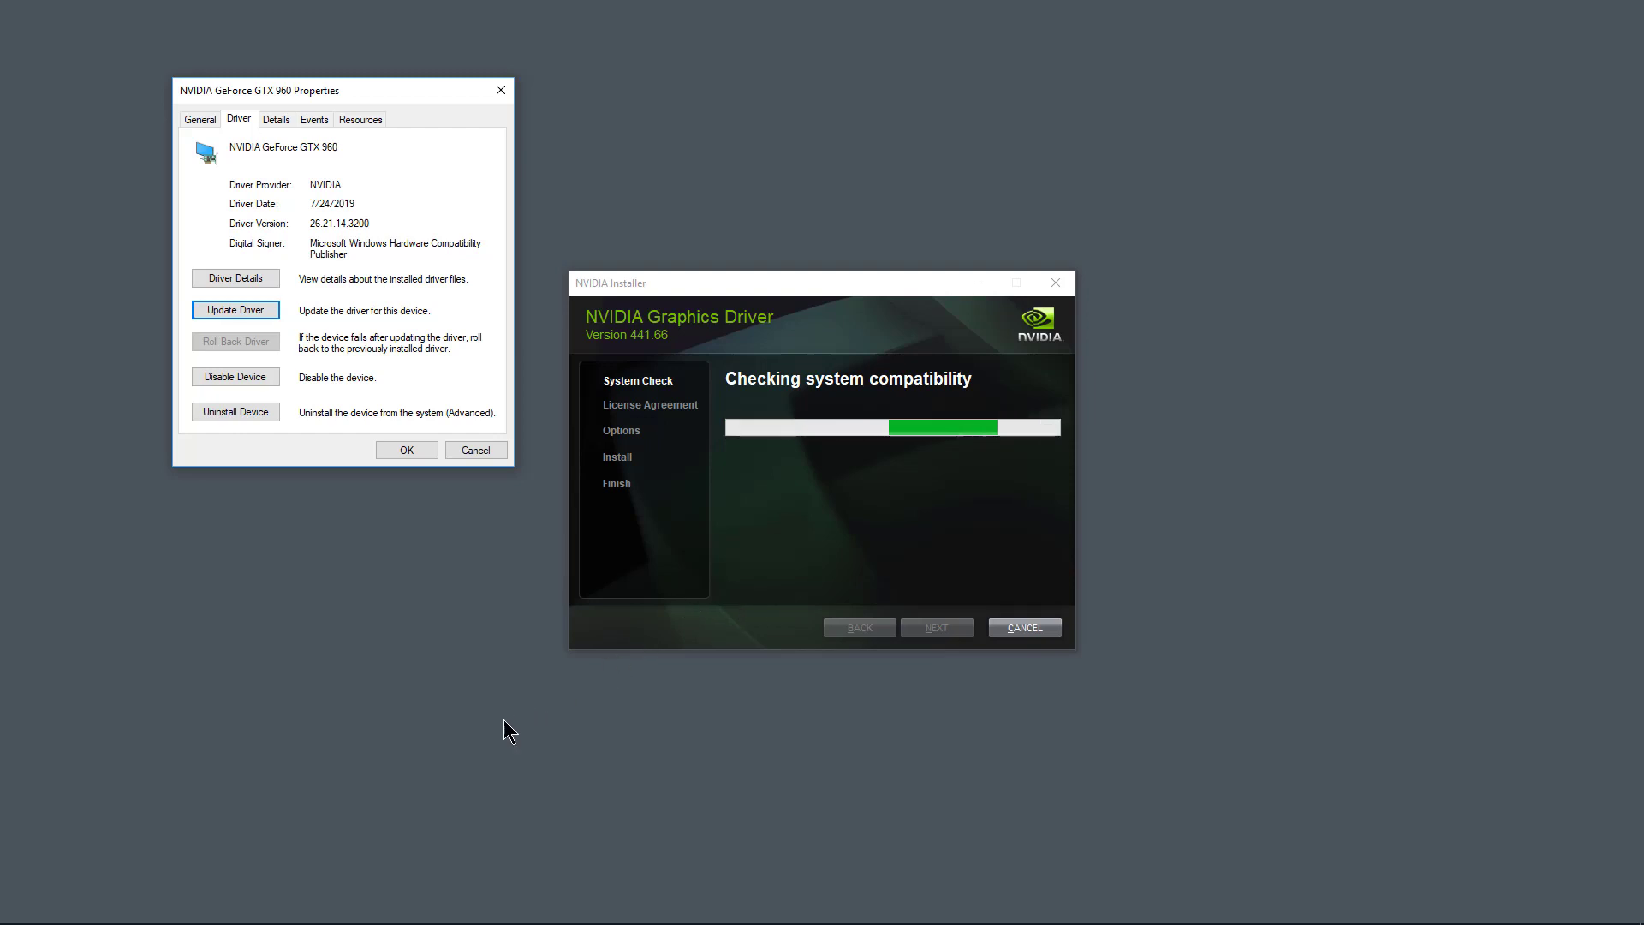
- Open the extracted 441.66 International driver folder in File Explorer and move the window aside
key(super+e)
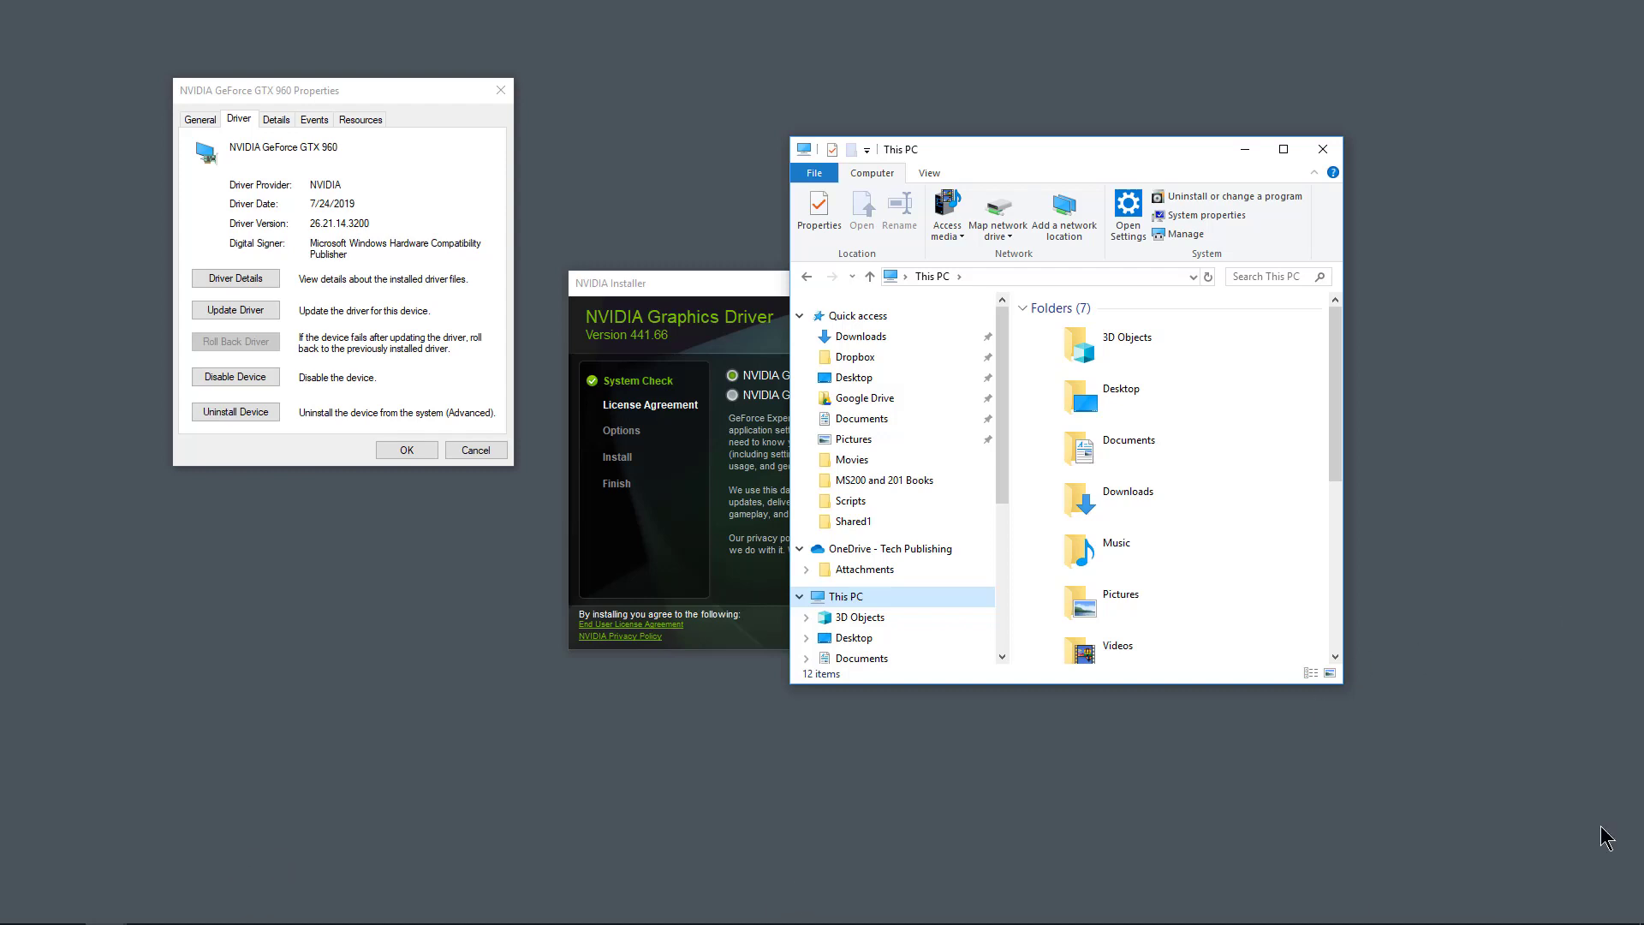
click(1005, 275)
right_click(1004, 276)
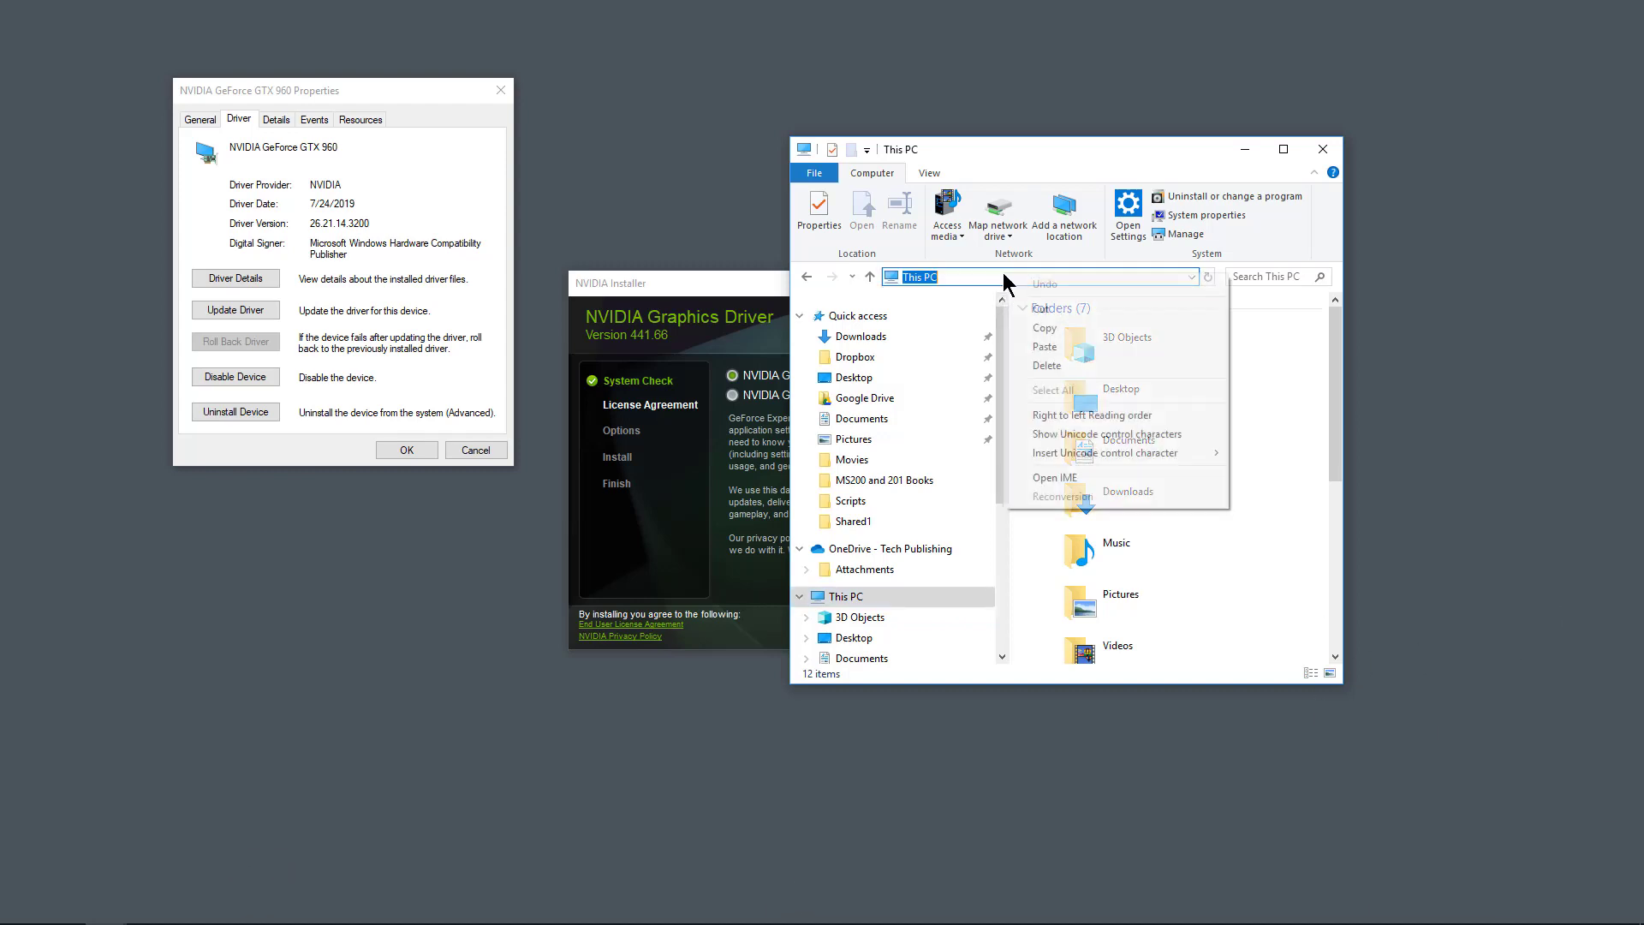
click(1045, 347)
key(Return)
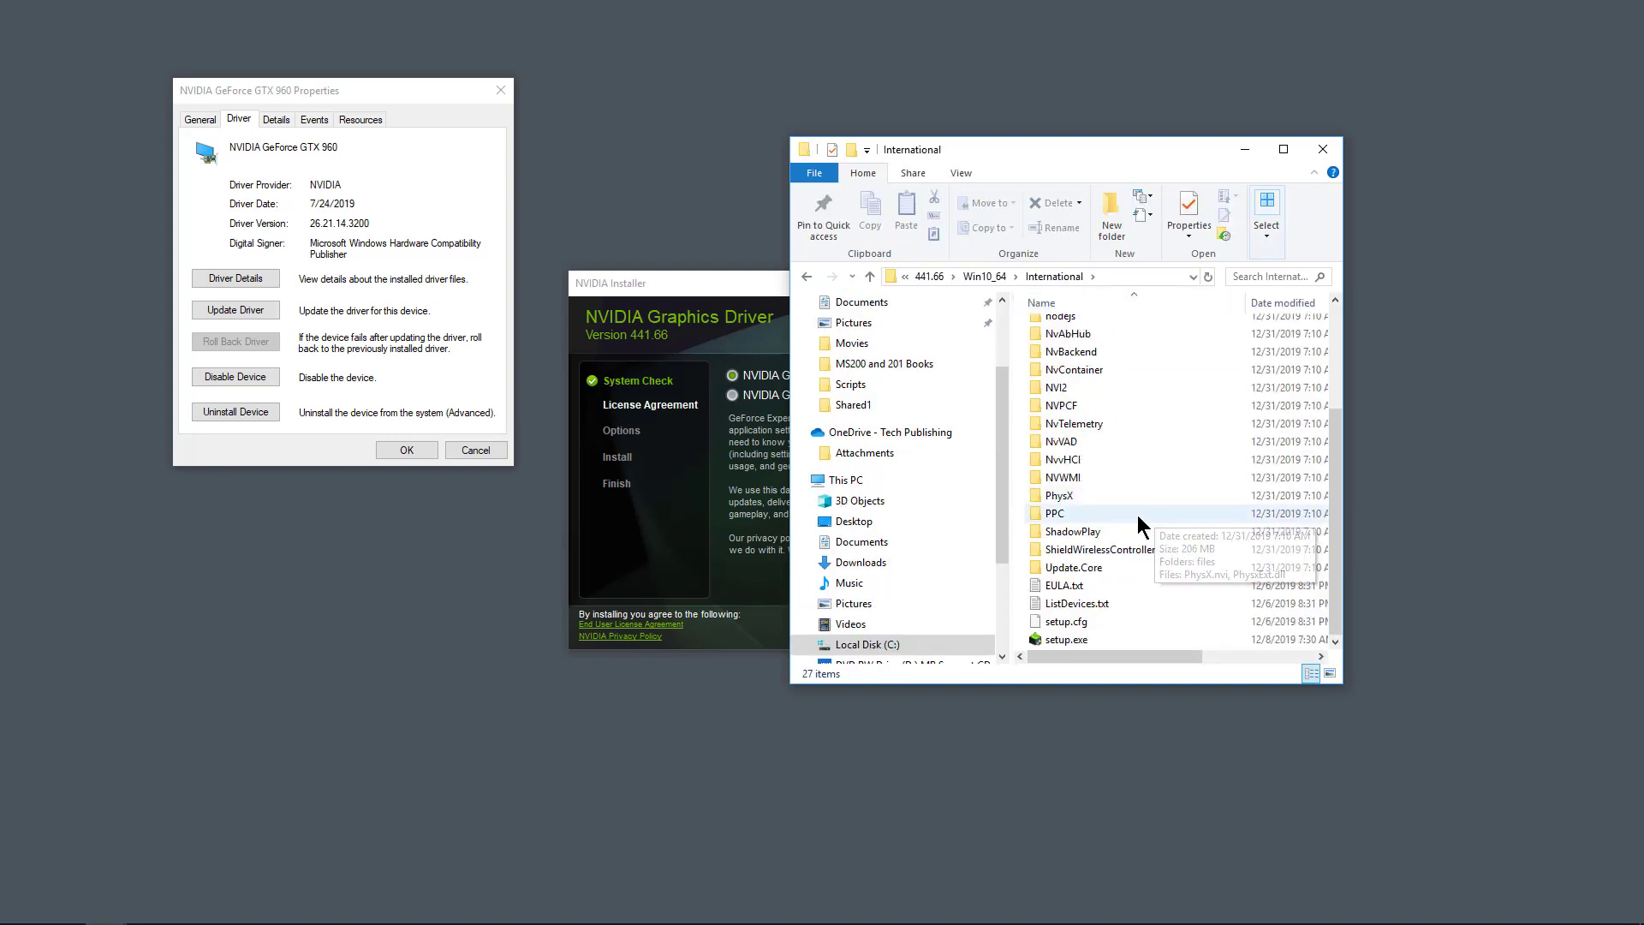
drag(1113, 149, 1387, 43)
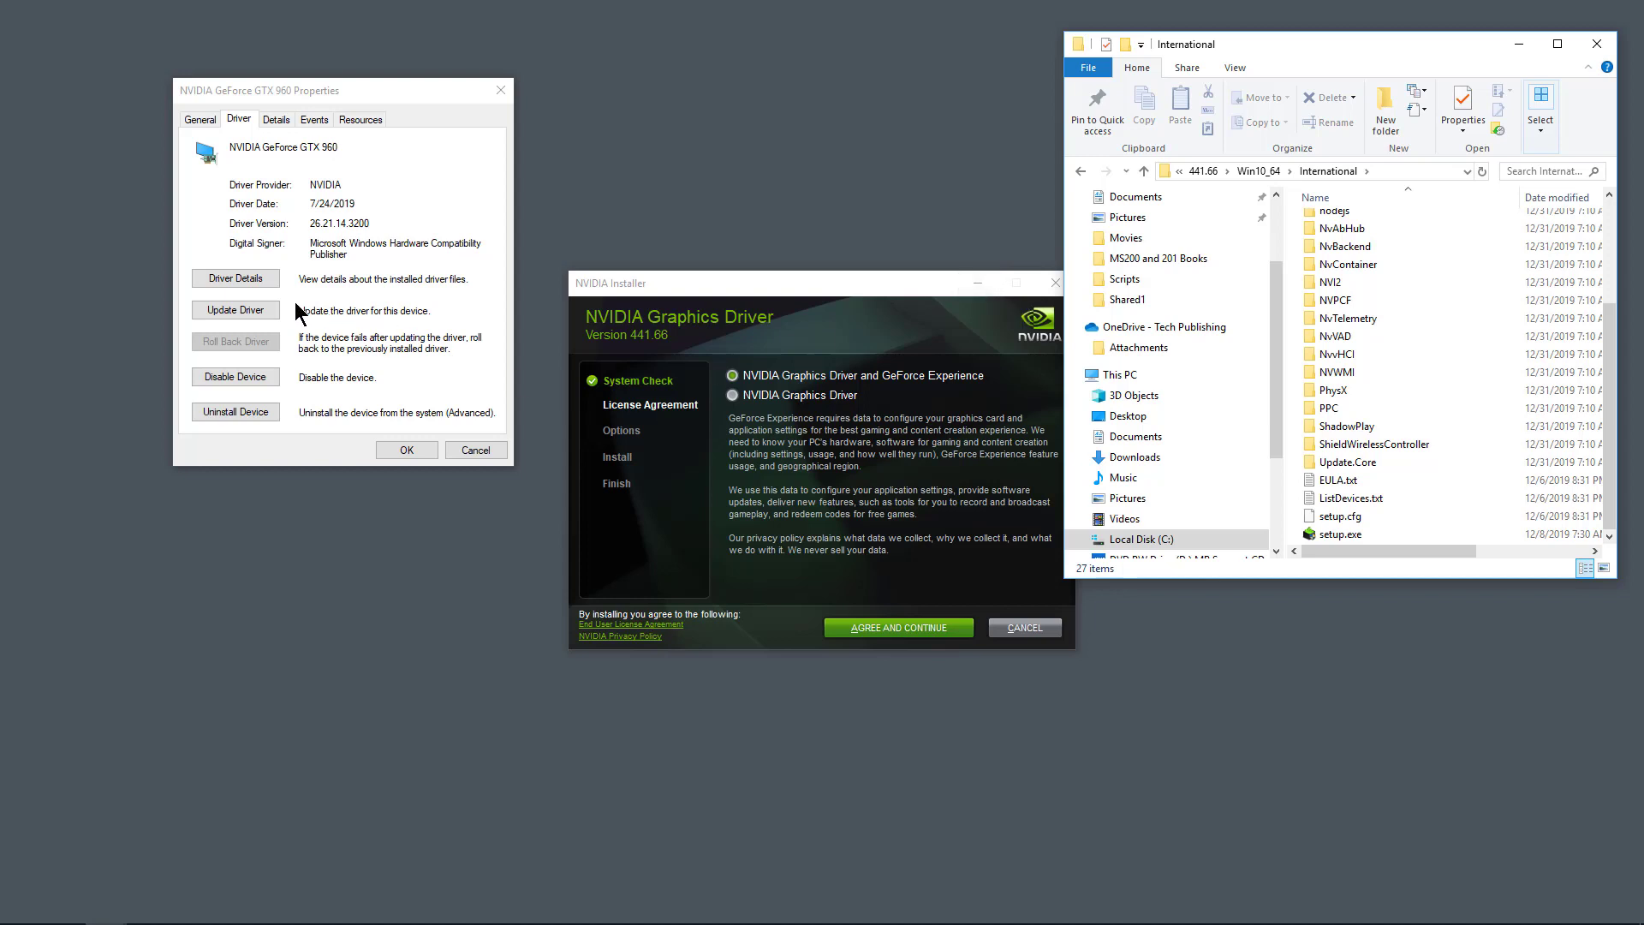
- Update the GeForce GTX 960 driver from the pasted extraction folder path on this computer
click(237, 310)
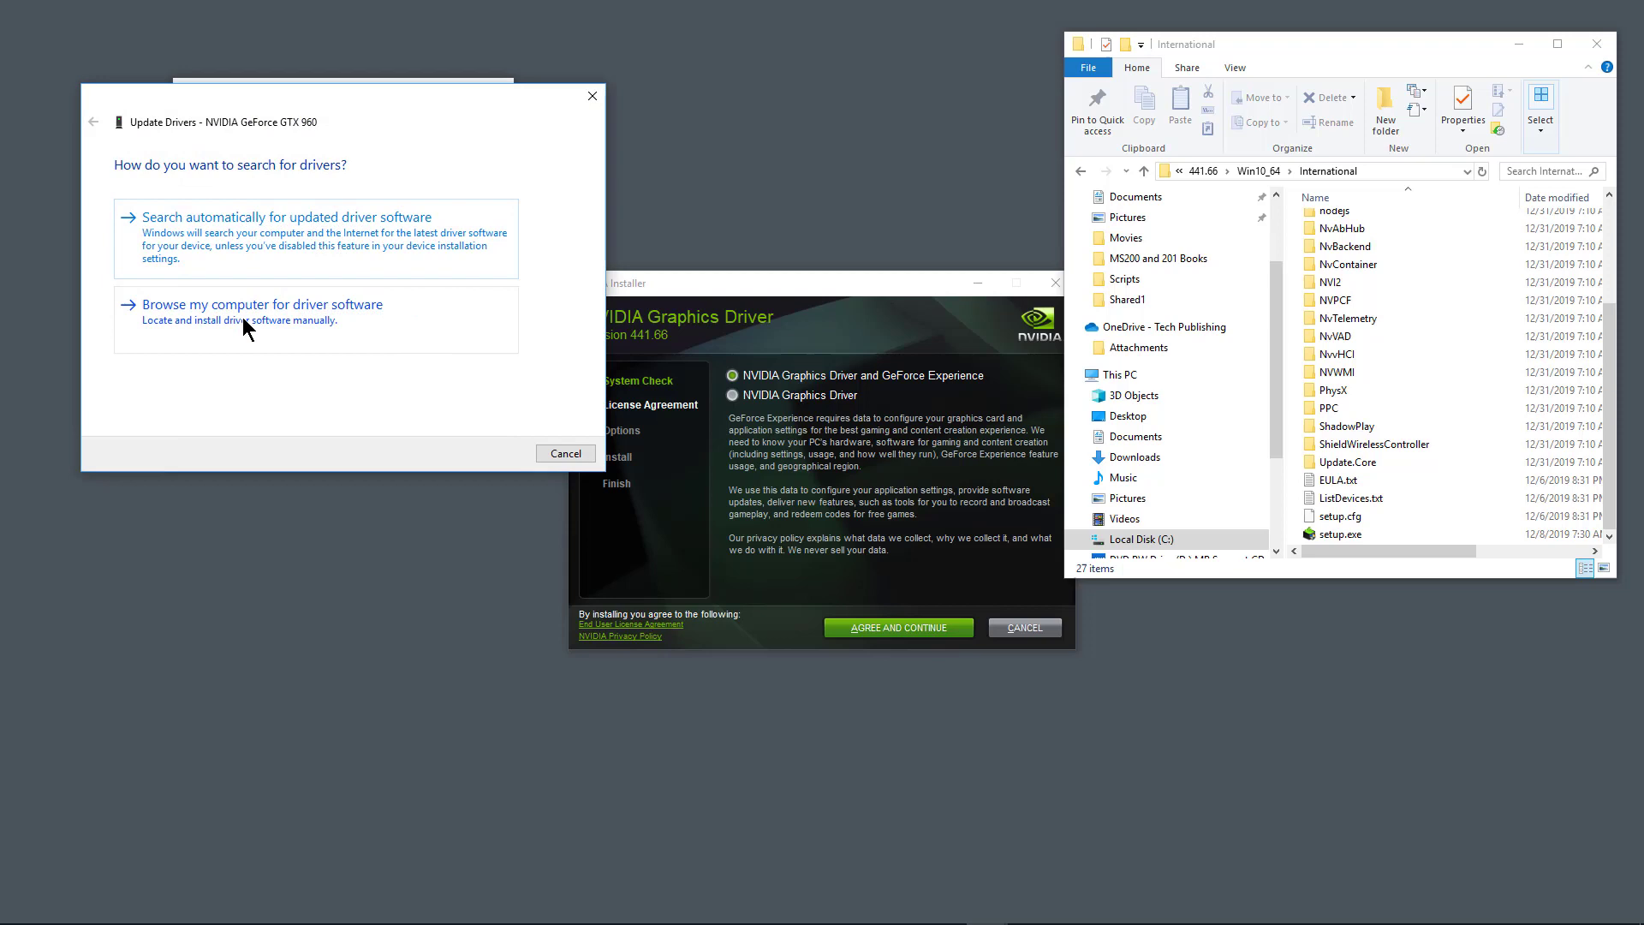
click(253, 323)
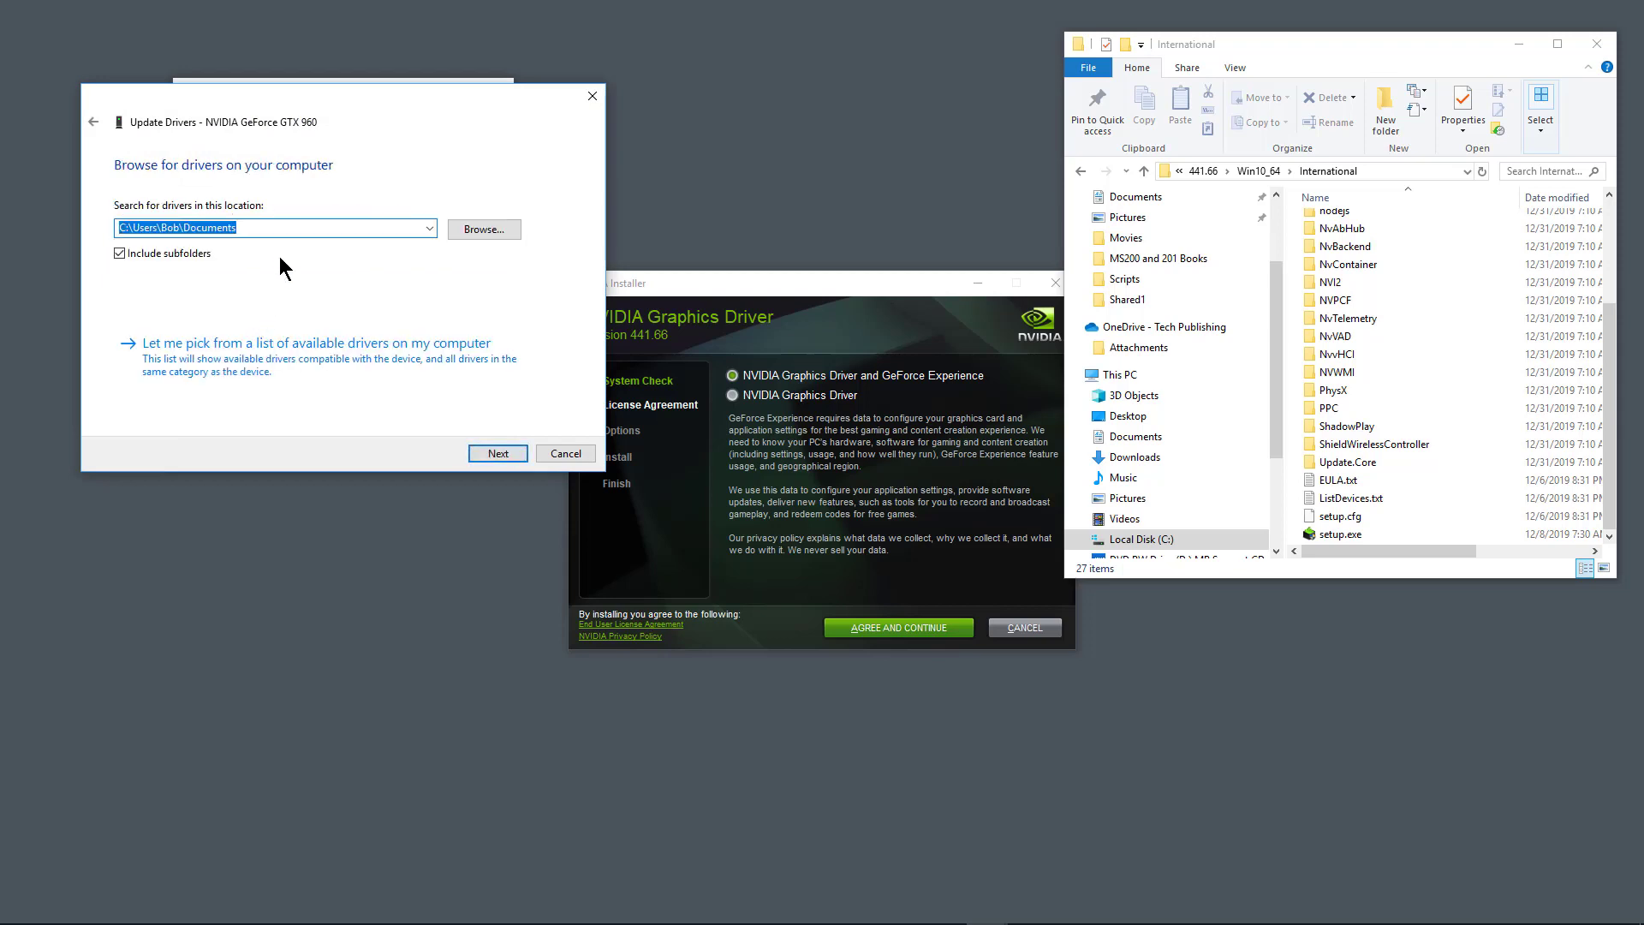
right_click(283, 227)
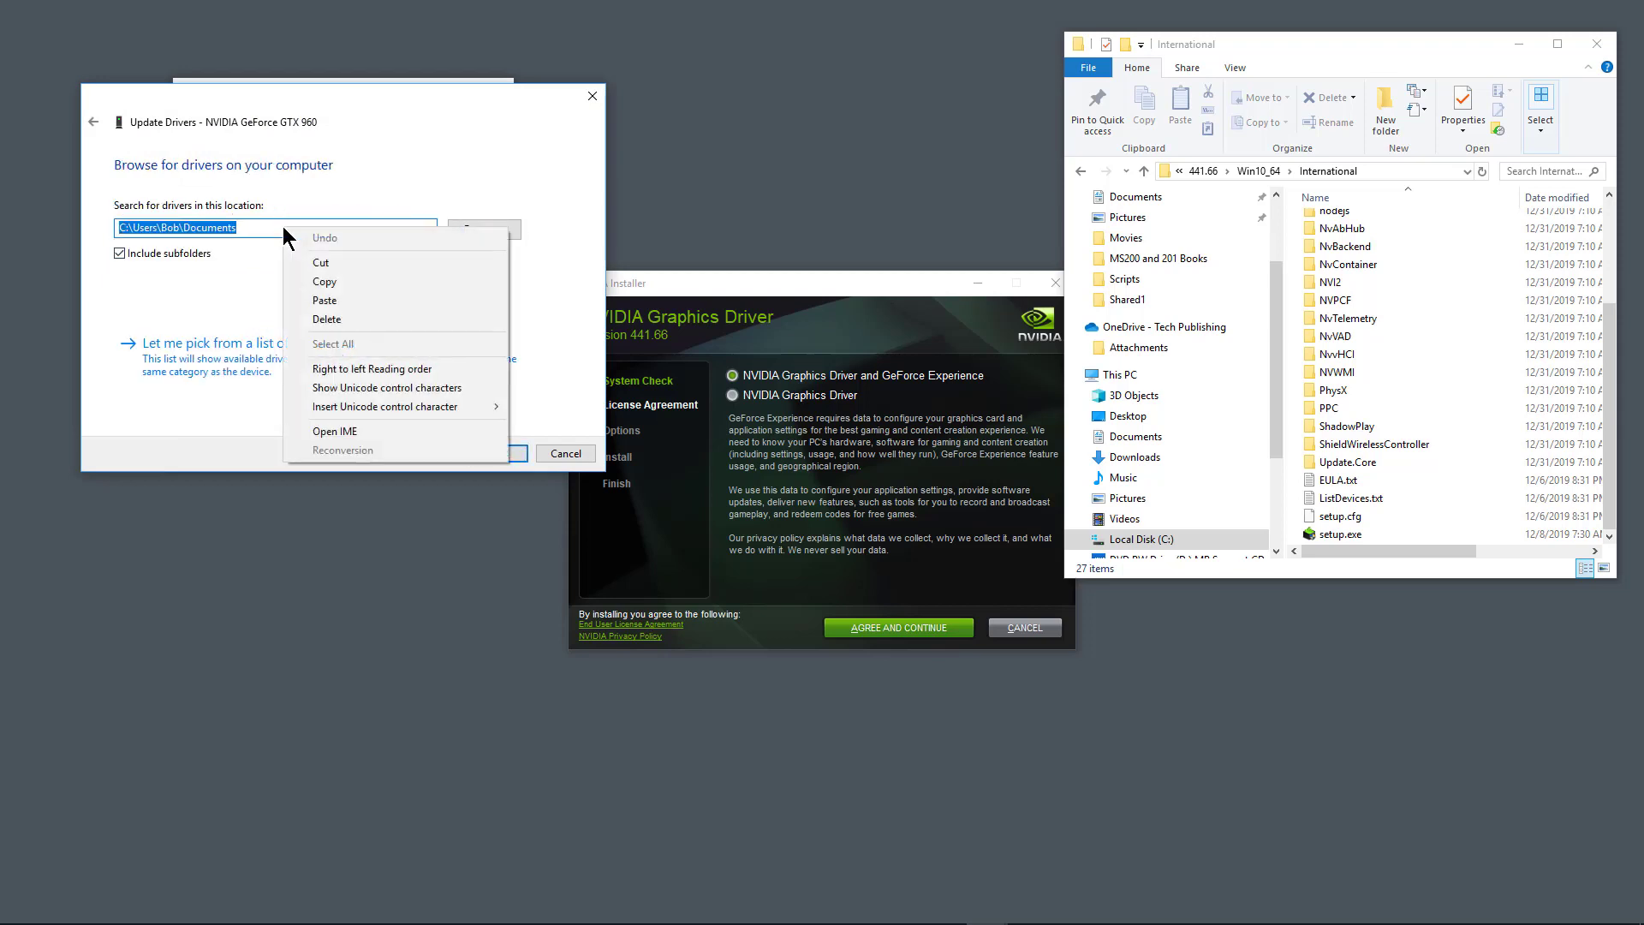
click(316, 302)
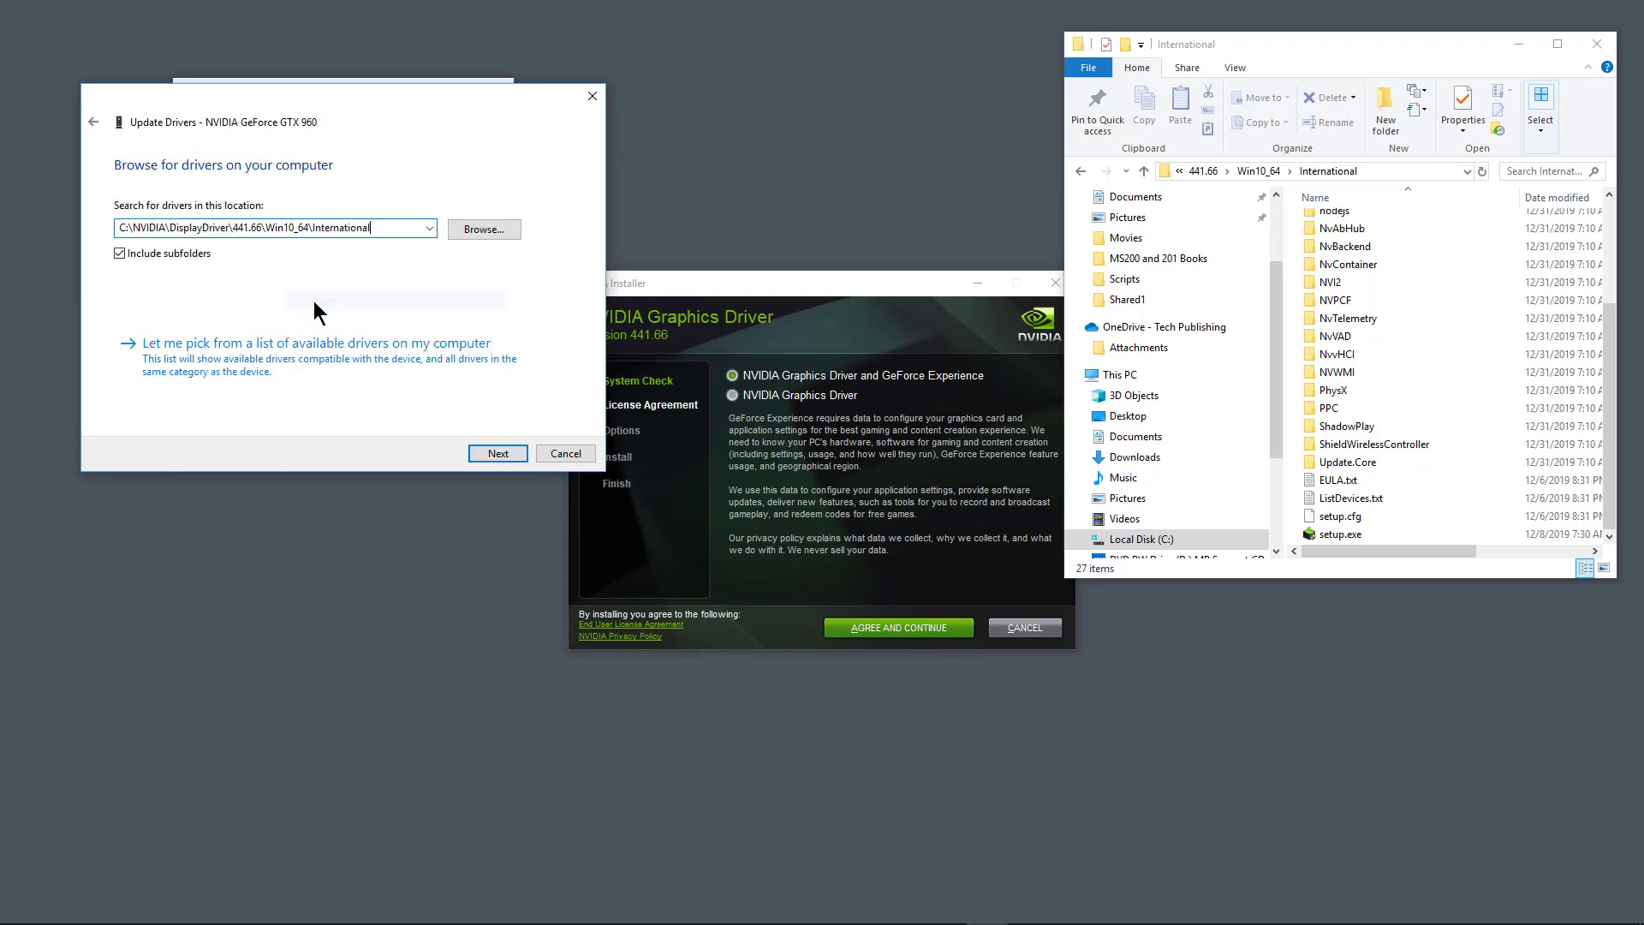
click(477, 452)
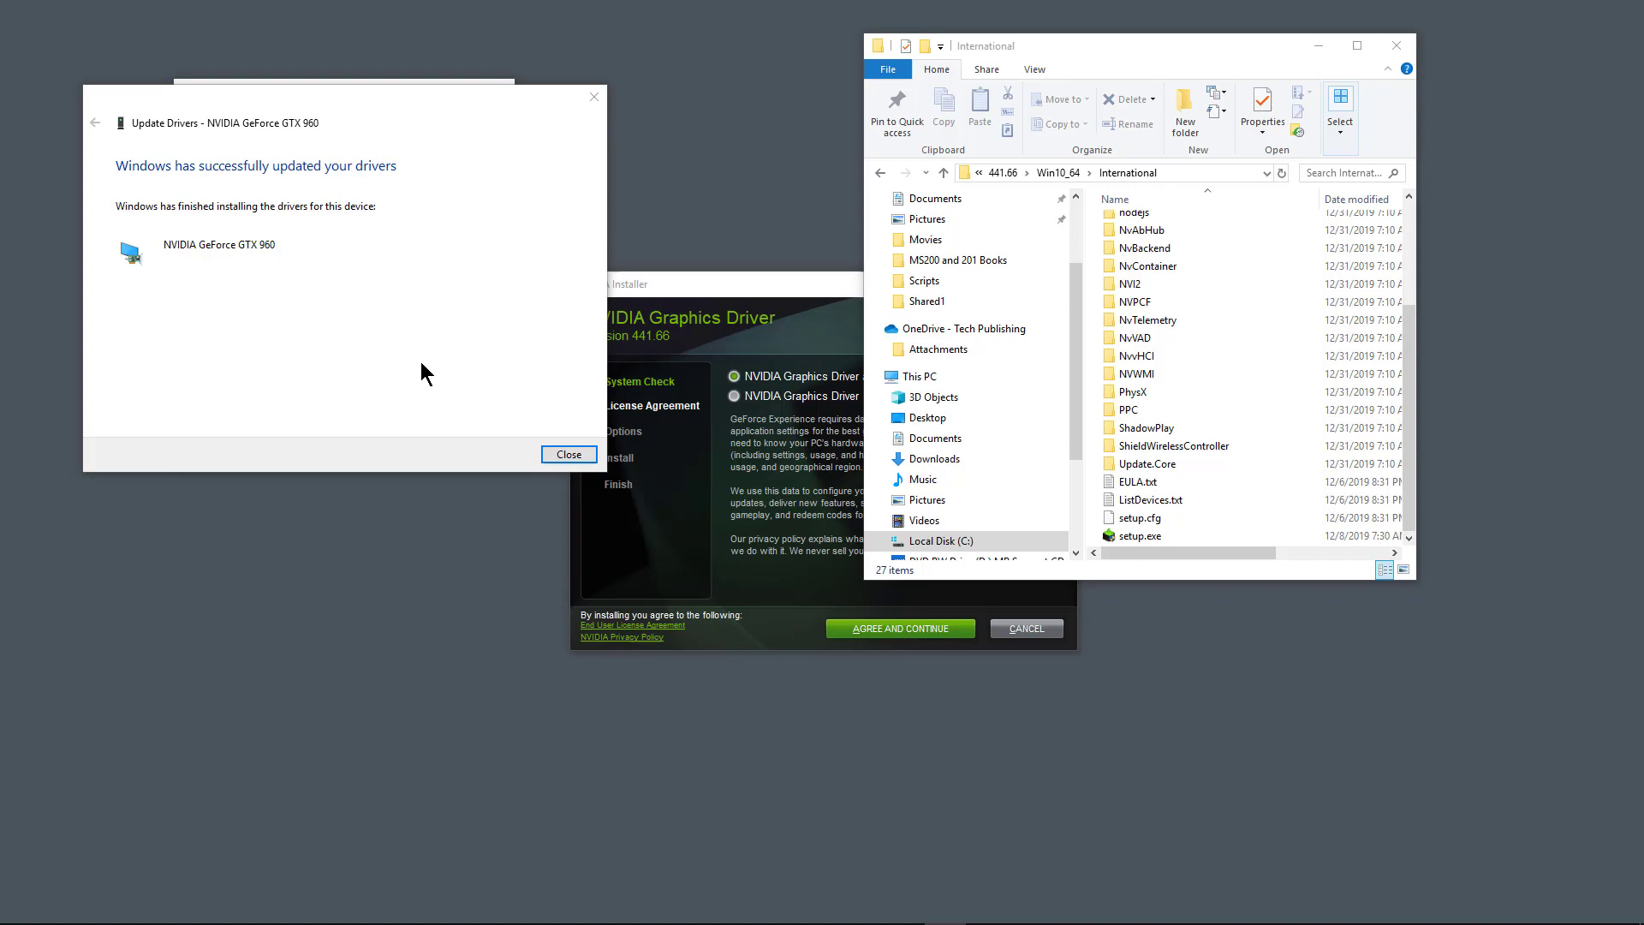
- Dismiss the success message, close the GTX 960 properties, and cancel the NVIDIA installer
click(569, 454)
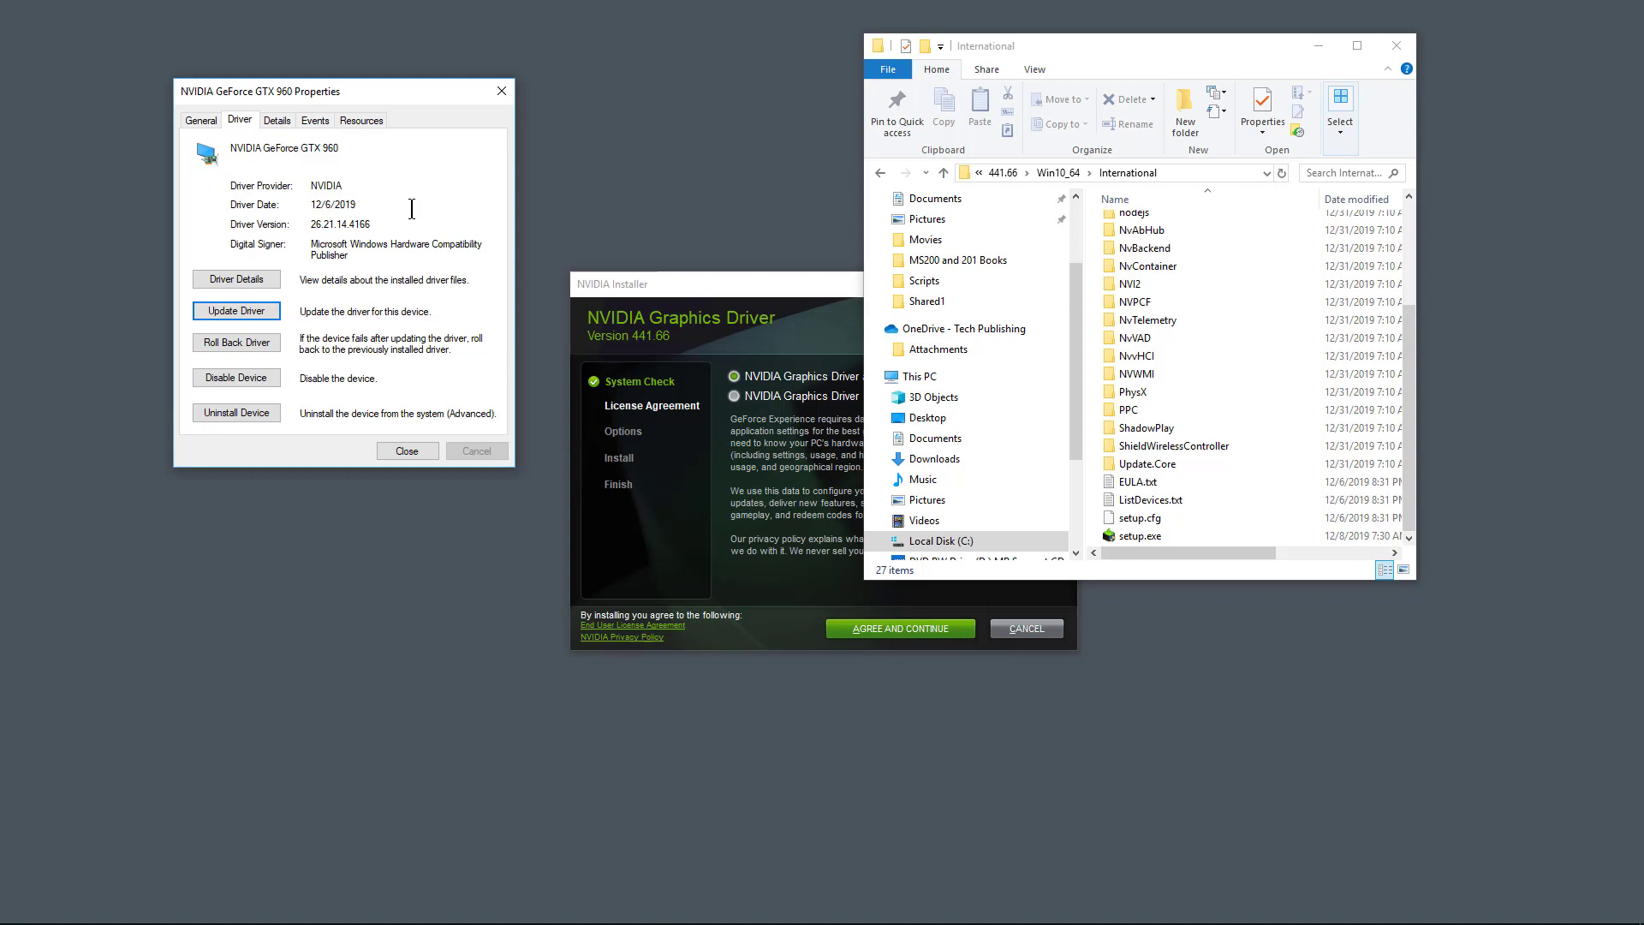
click(407, 450)
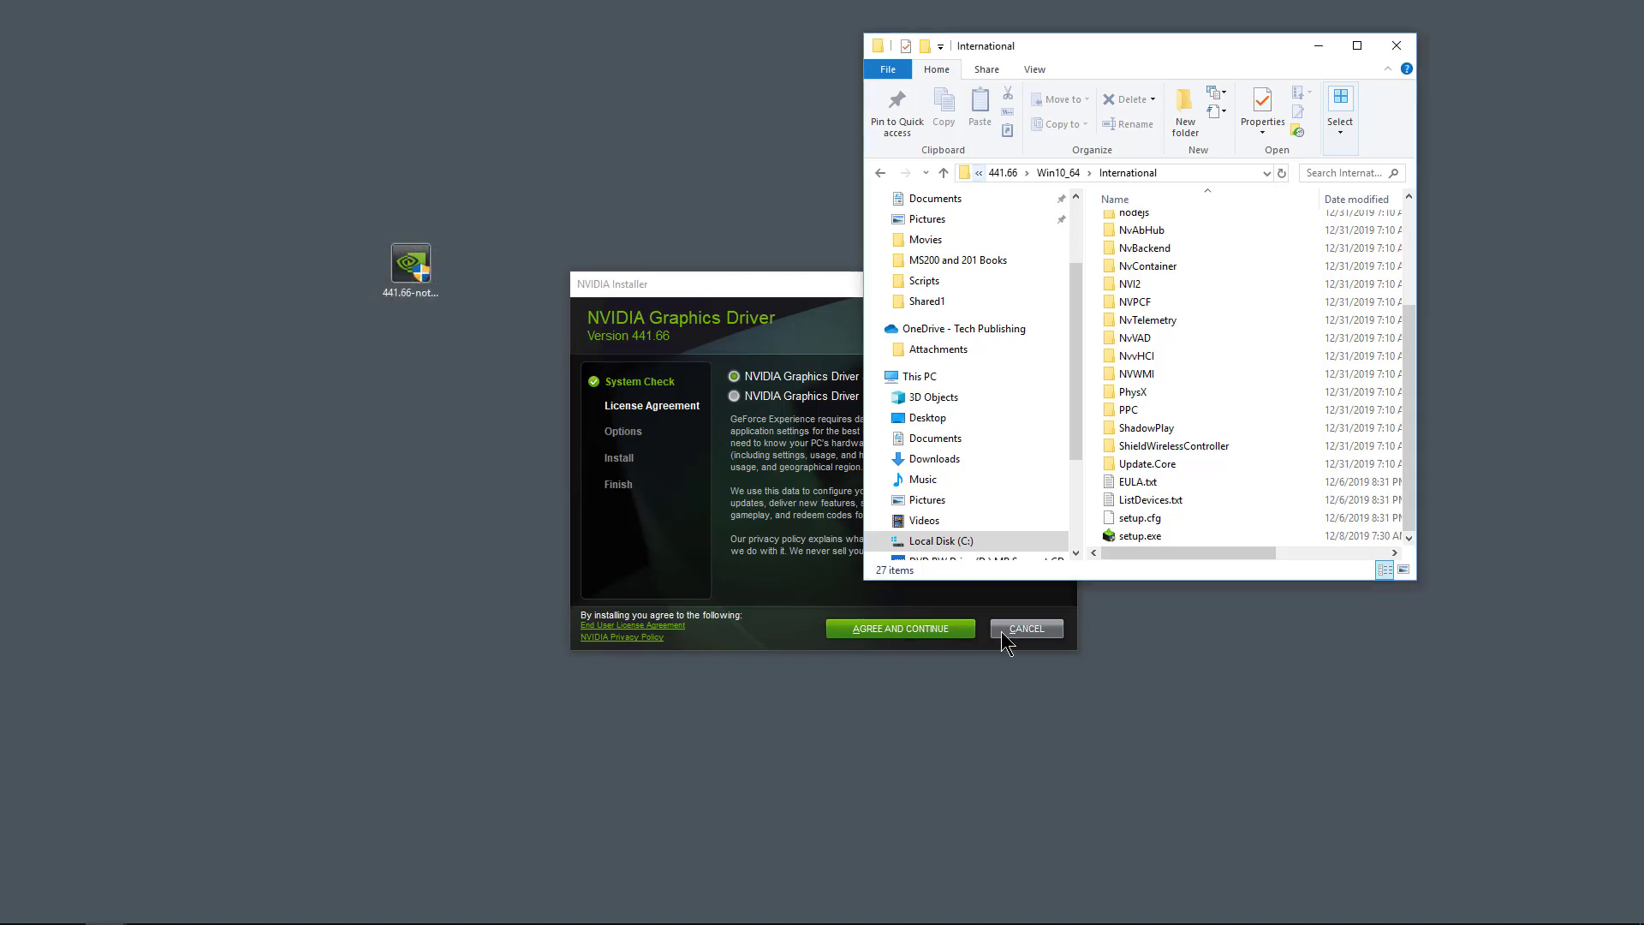
click(803, 291)
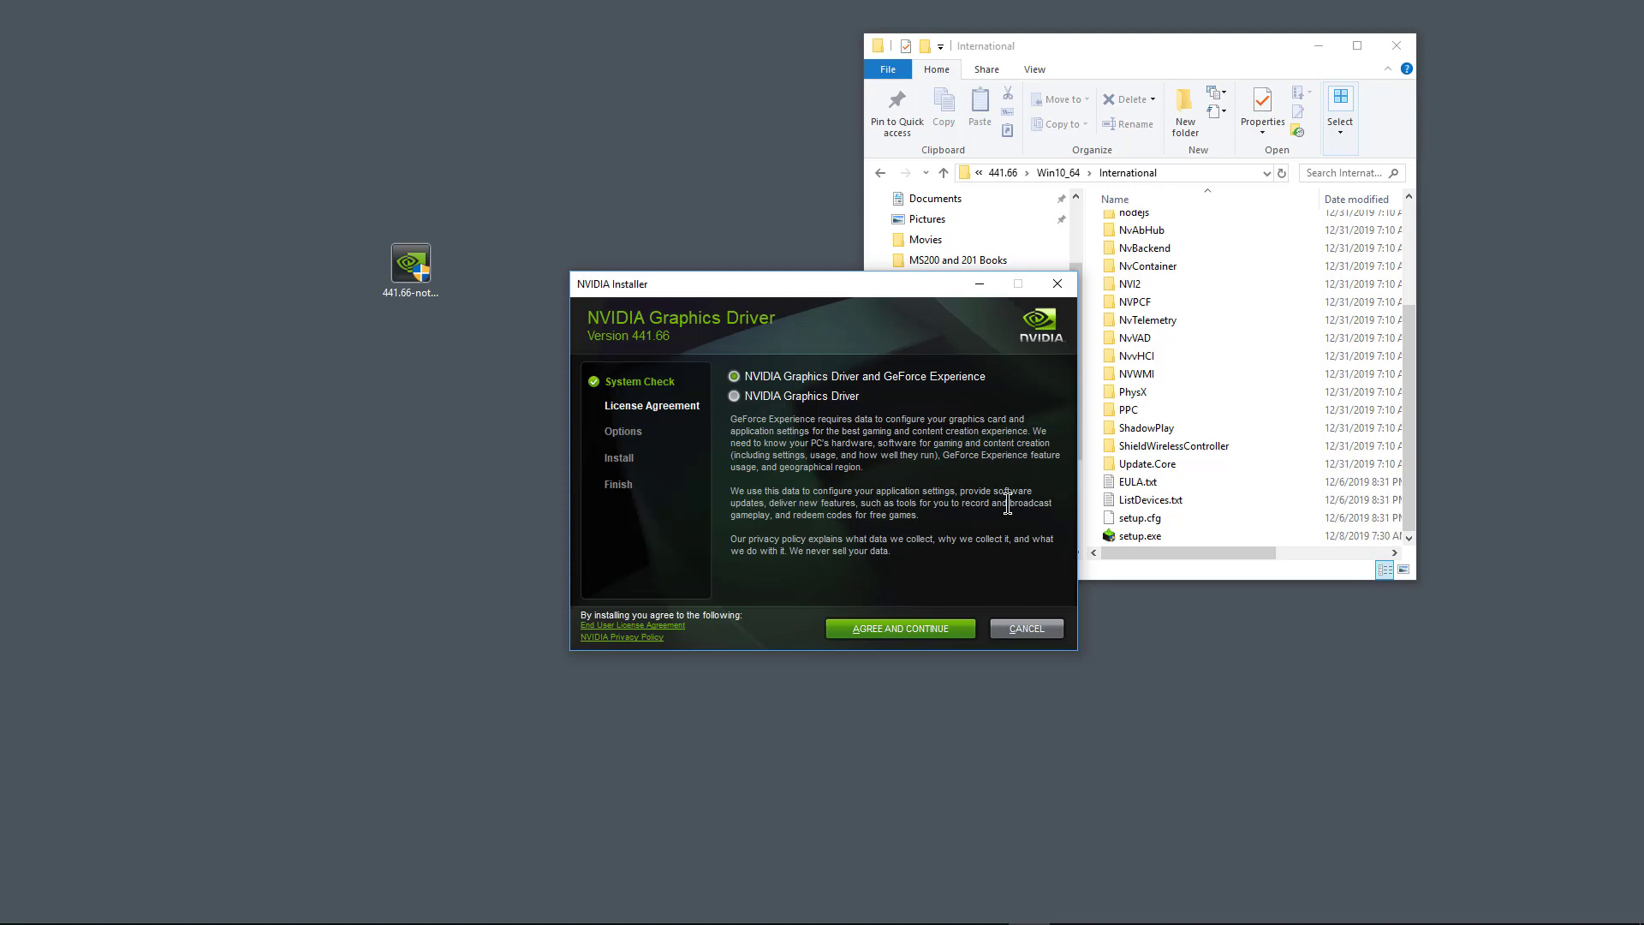
click(1042, 629)
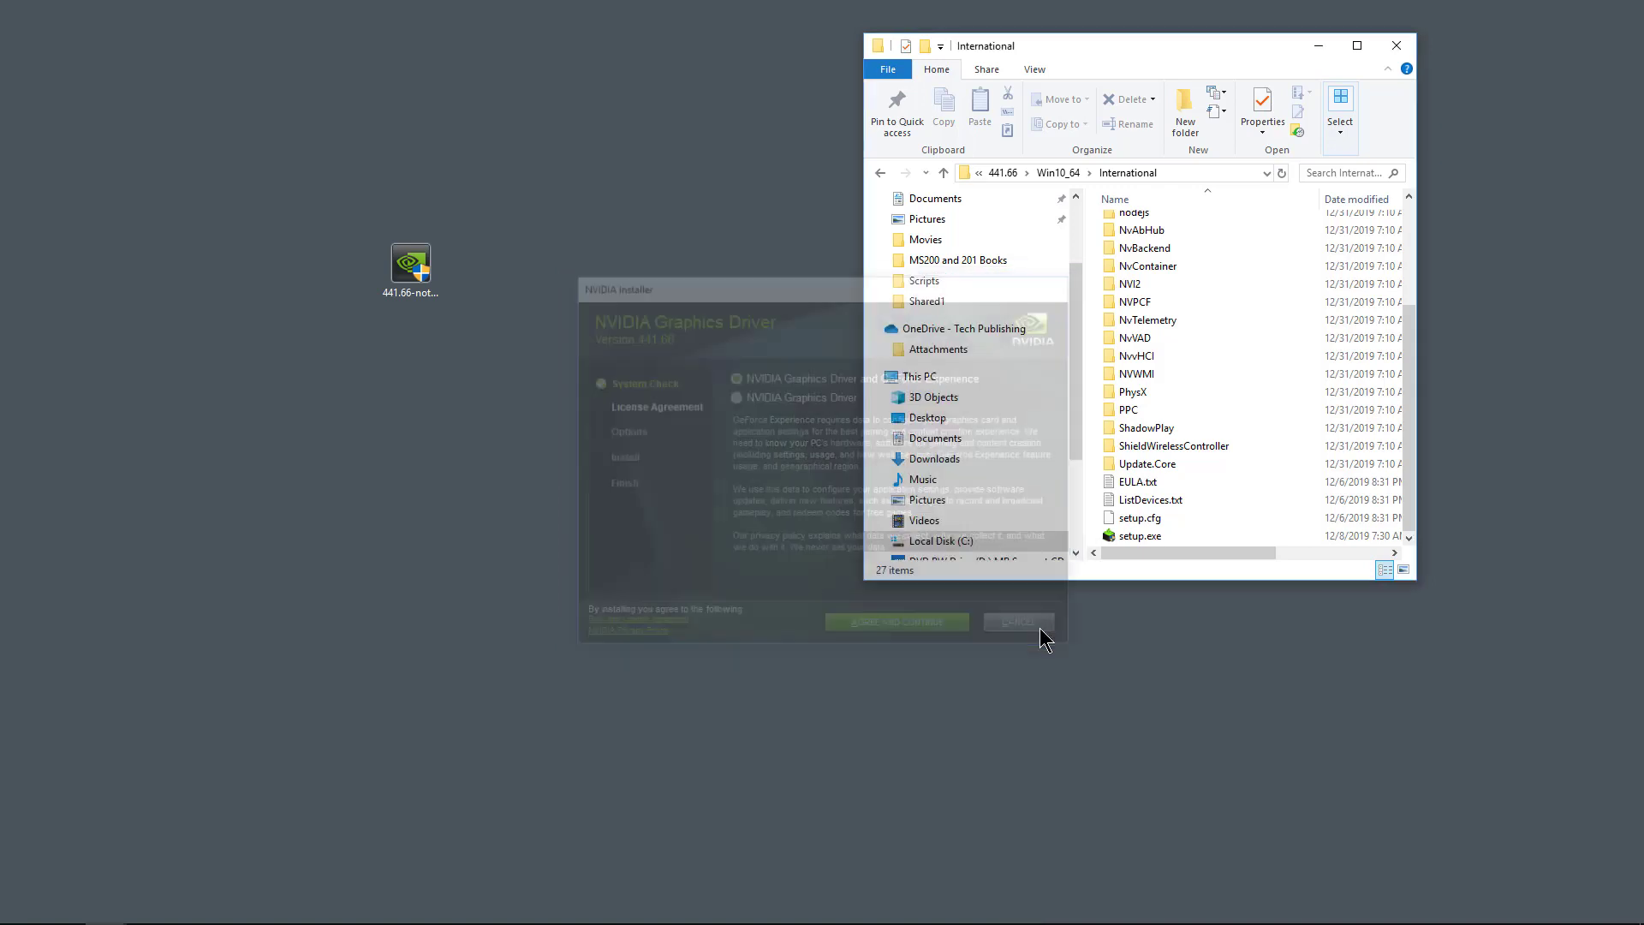
- Delete the downloaded driver package from the desktop and return to the DisplayDriver folder
click(413, 276)
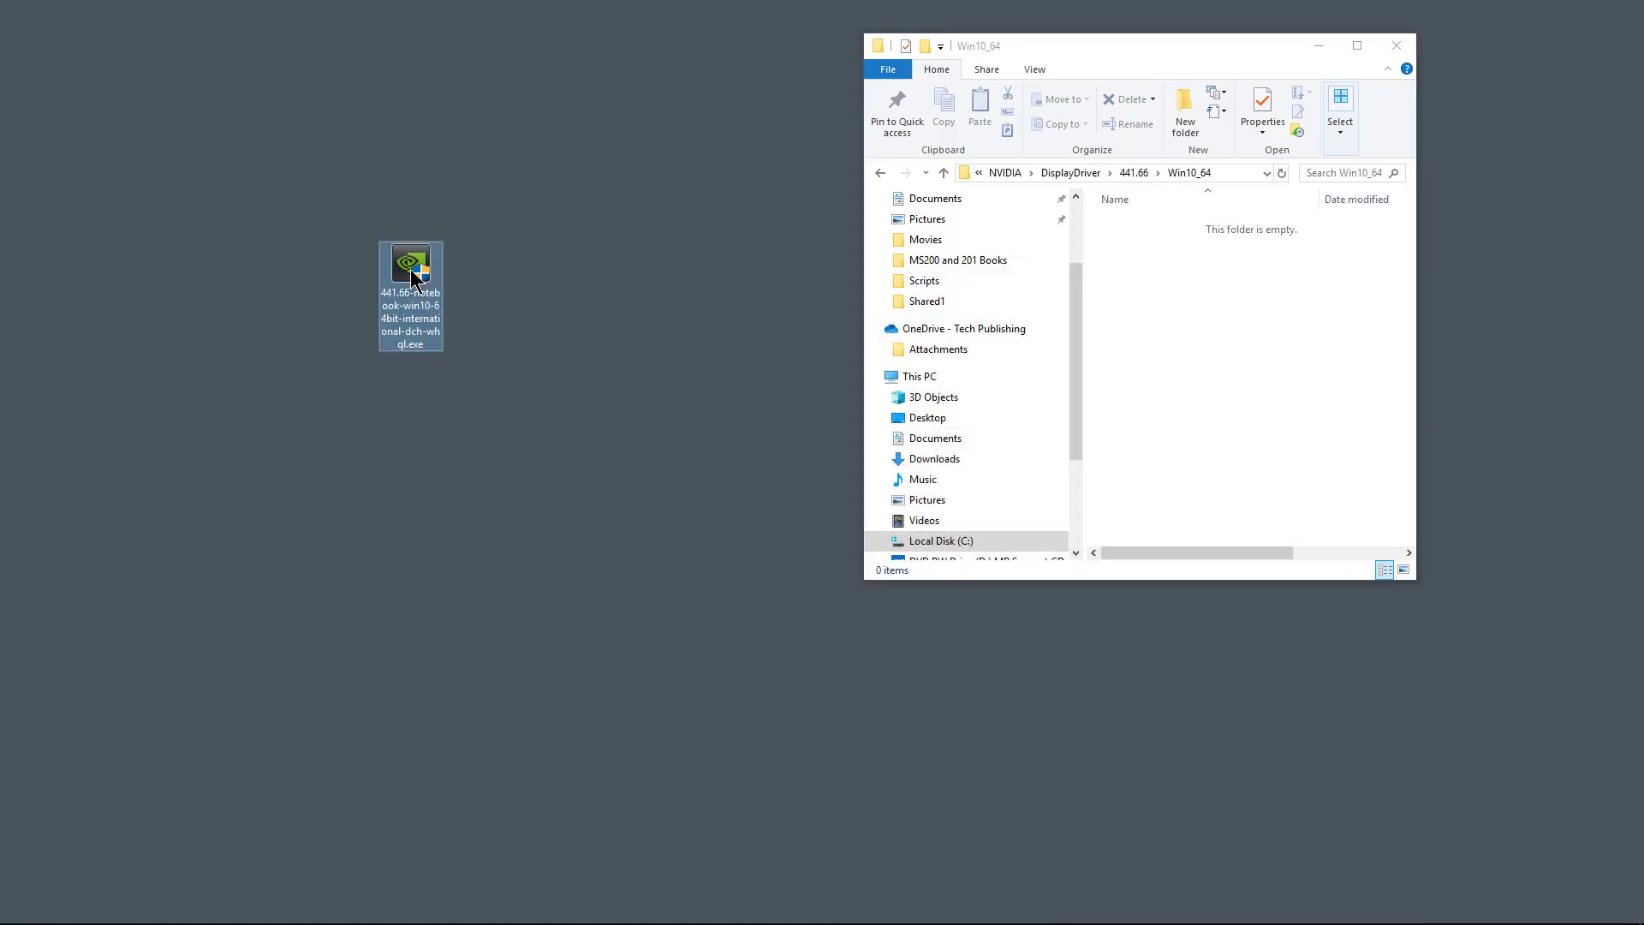
key(Delete)
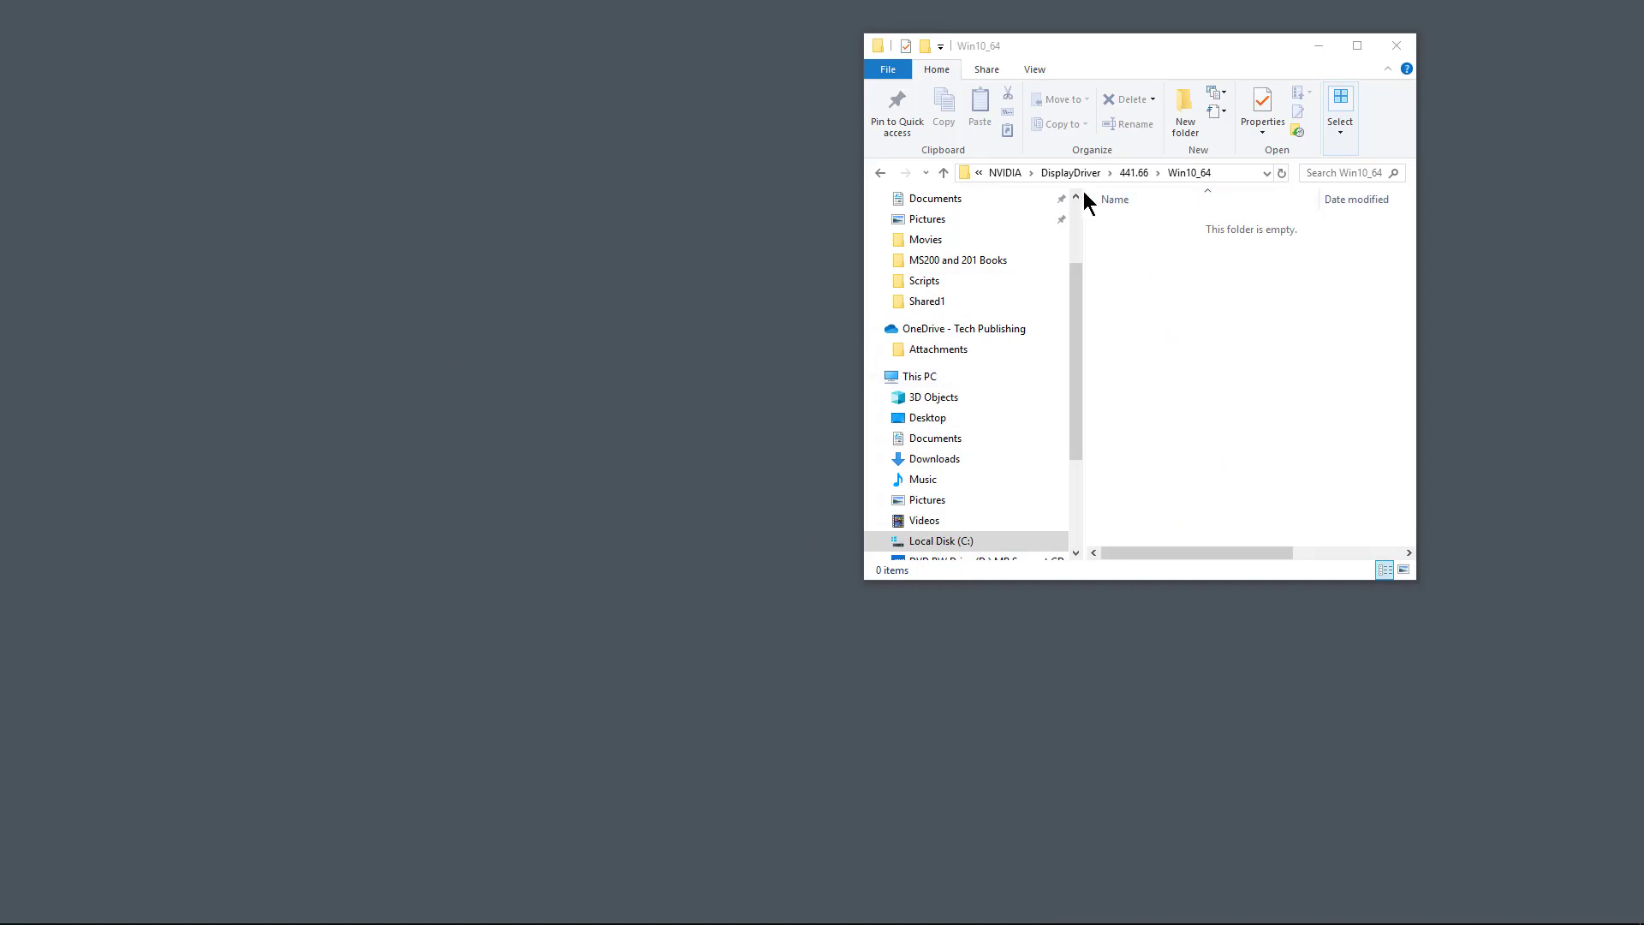
click(1045, 172)
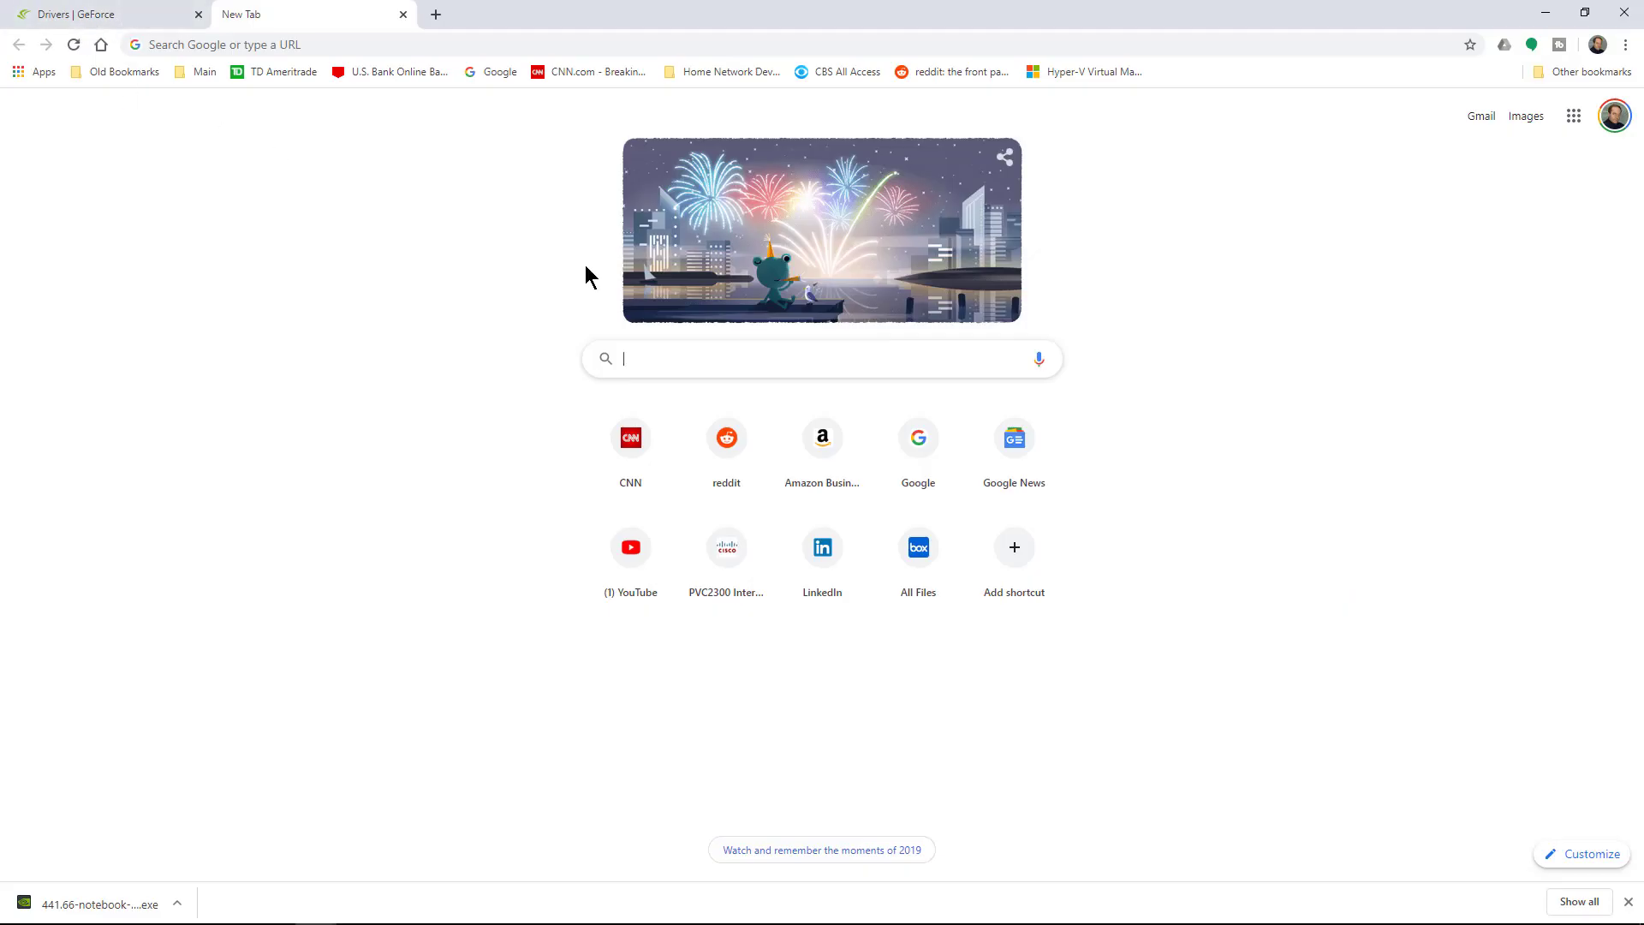
- Search Google for 'asus video drivers' from the New Tab page
click(666, 358)
text(asus)
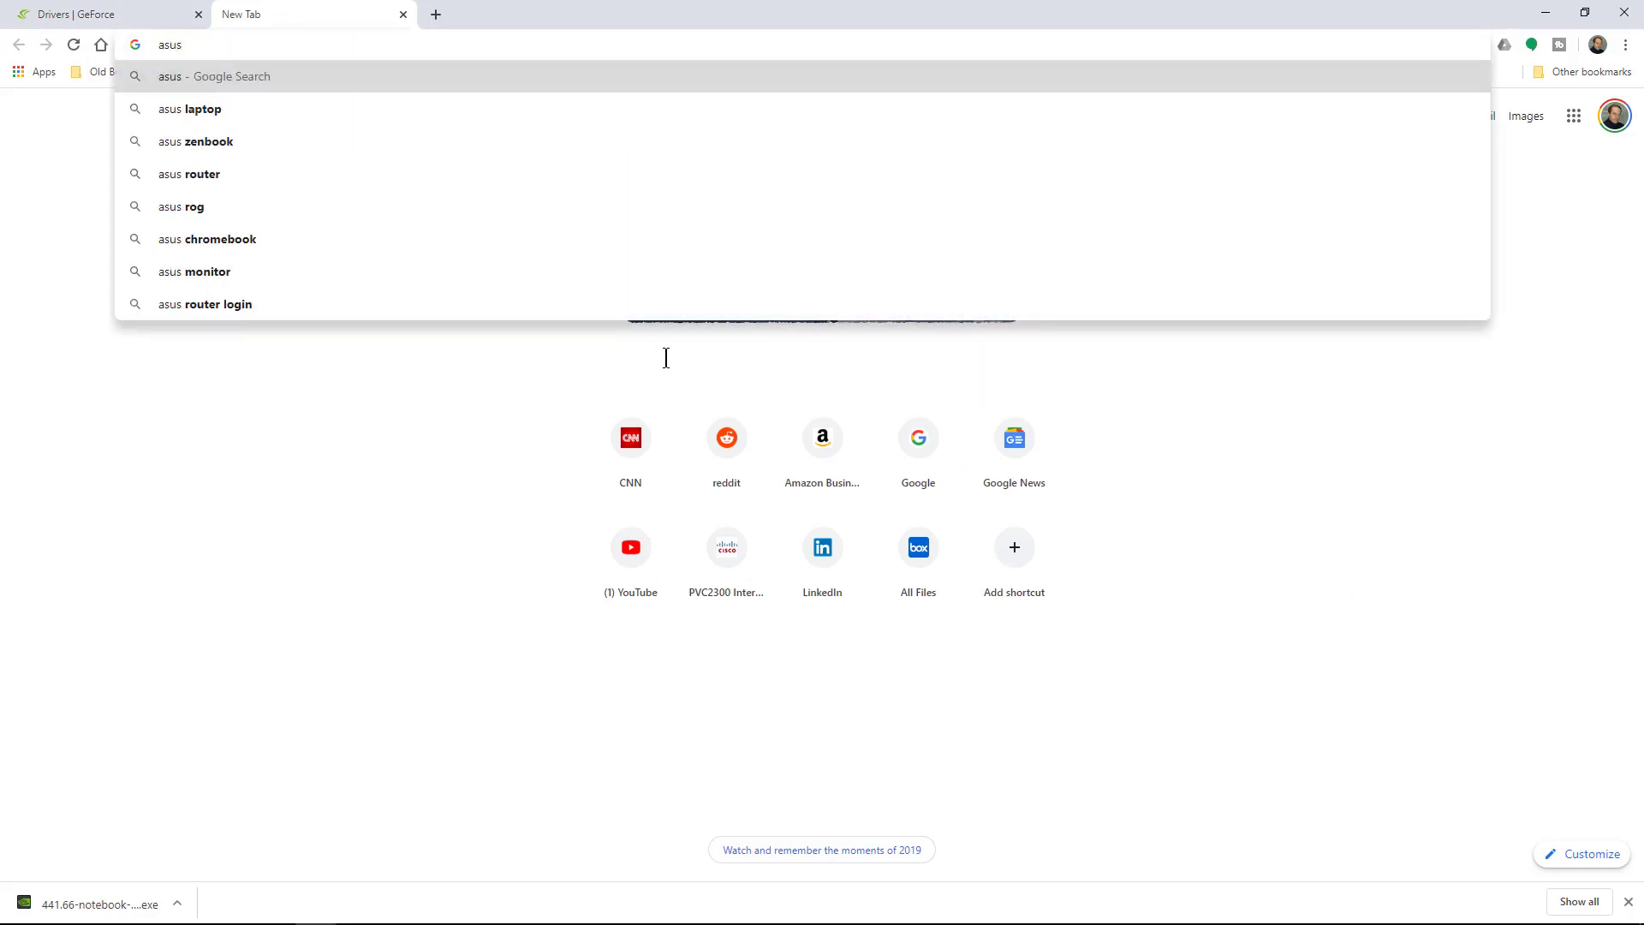
text( video d)
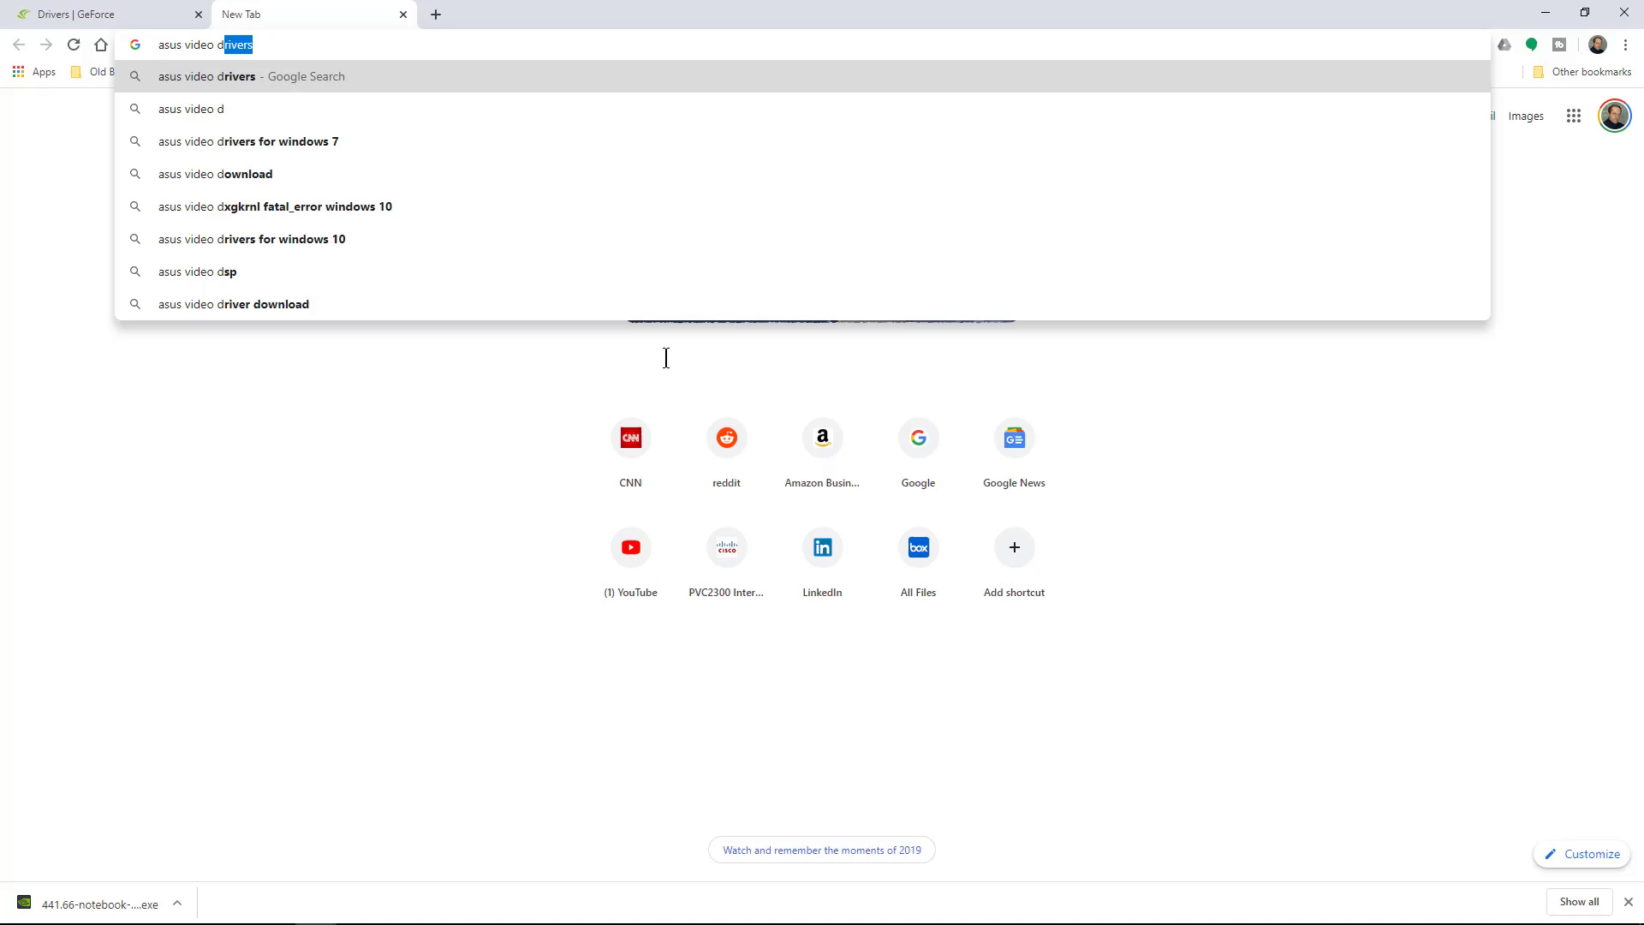
text(rivers)
key(Return)
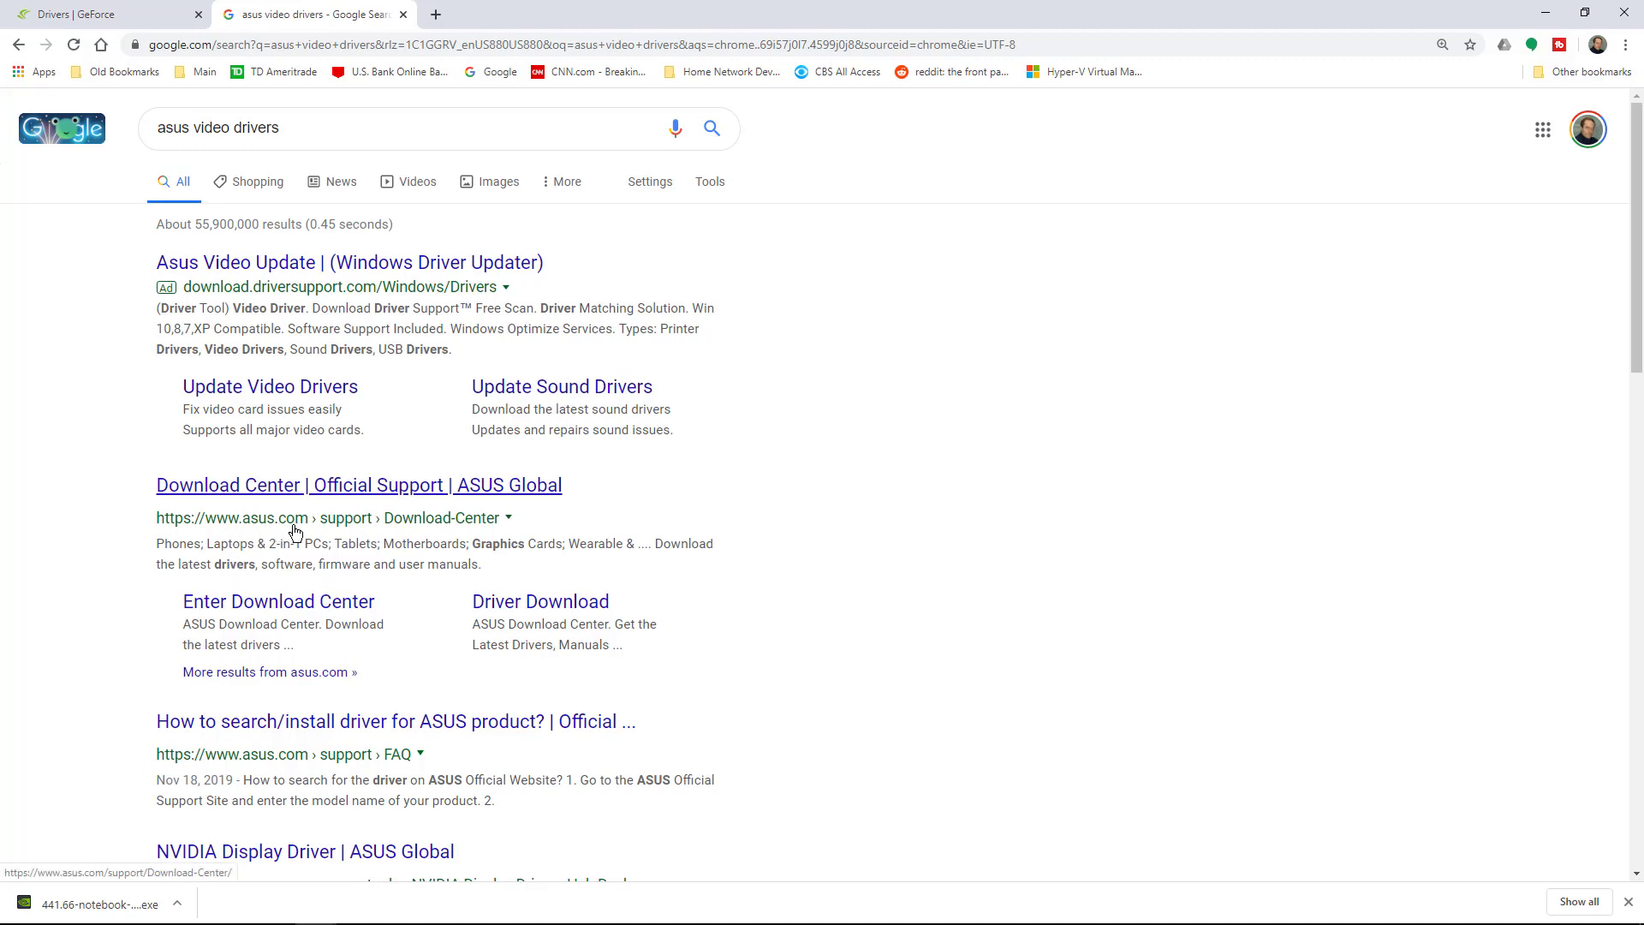
- Open the 'Download Center | Official Support | ASUS Global' result and select its model name search box
click(351, 494)
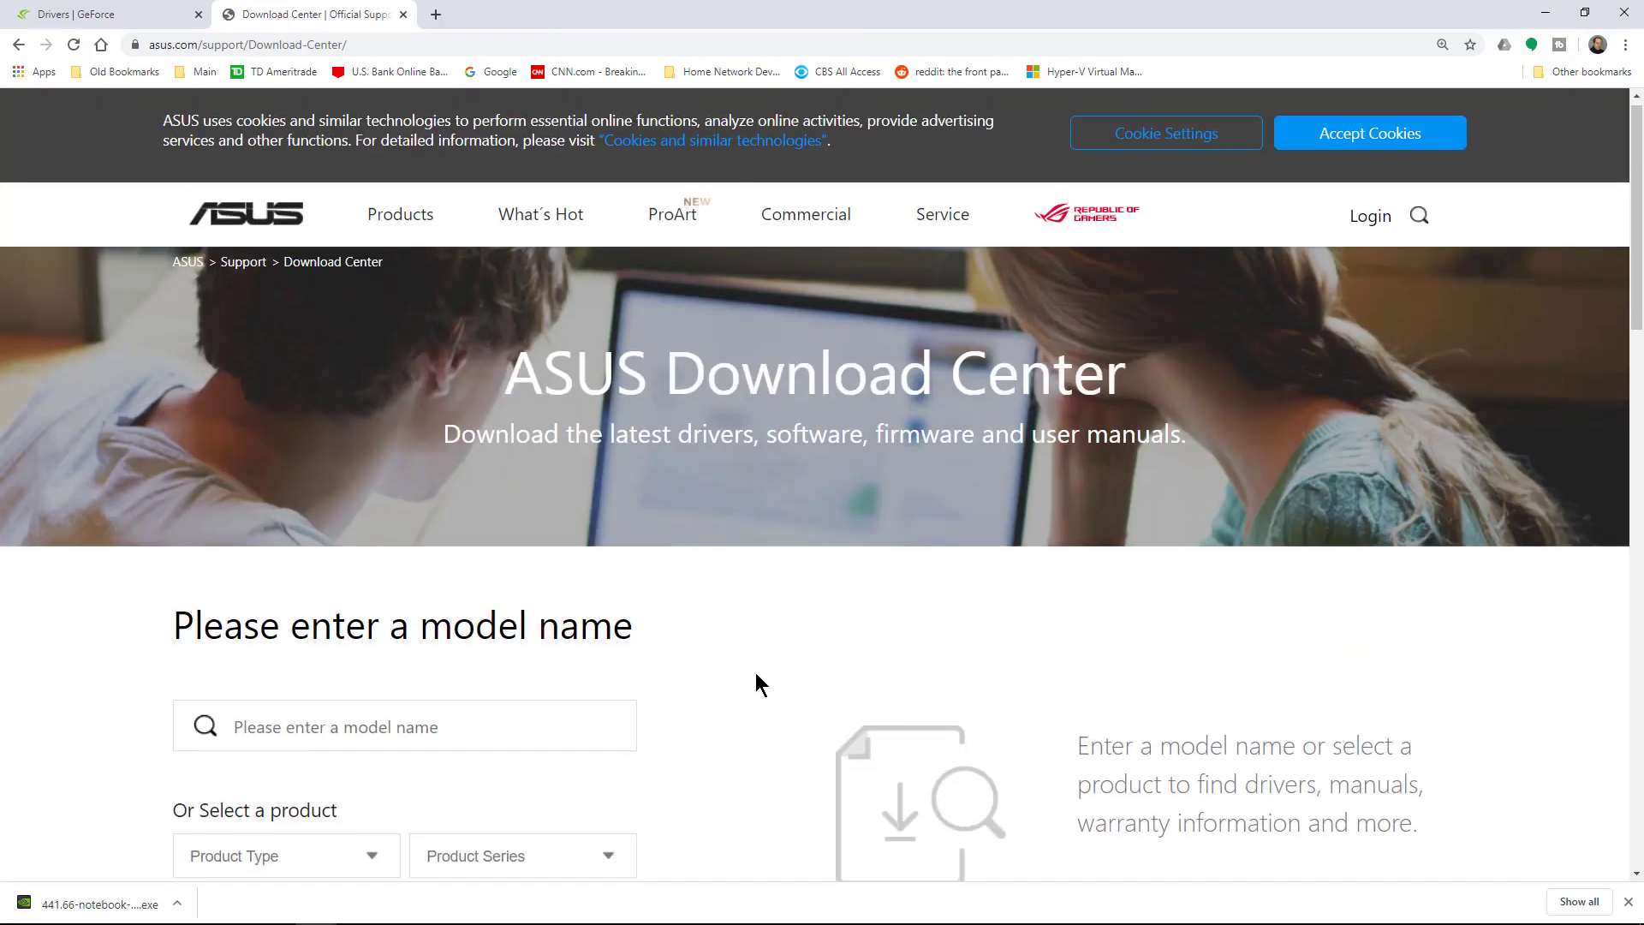
scroll(755, 671, down, 4)
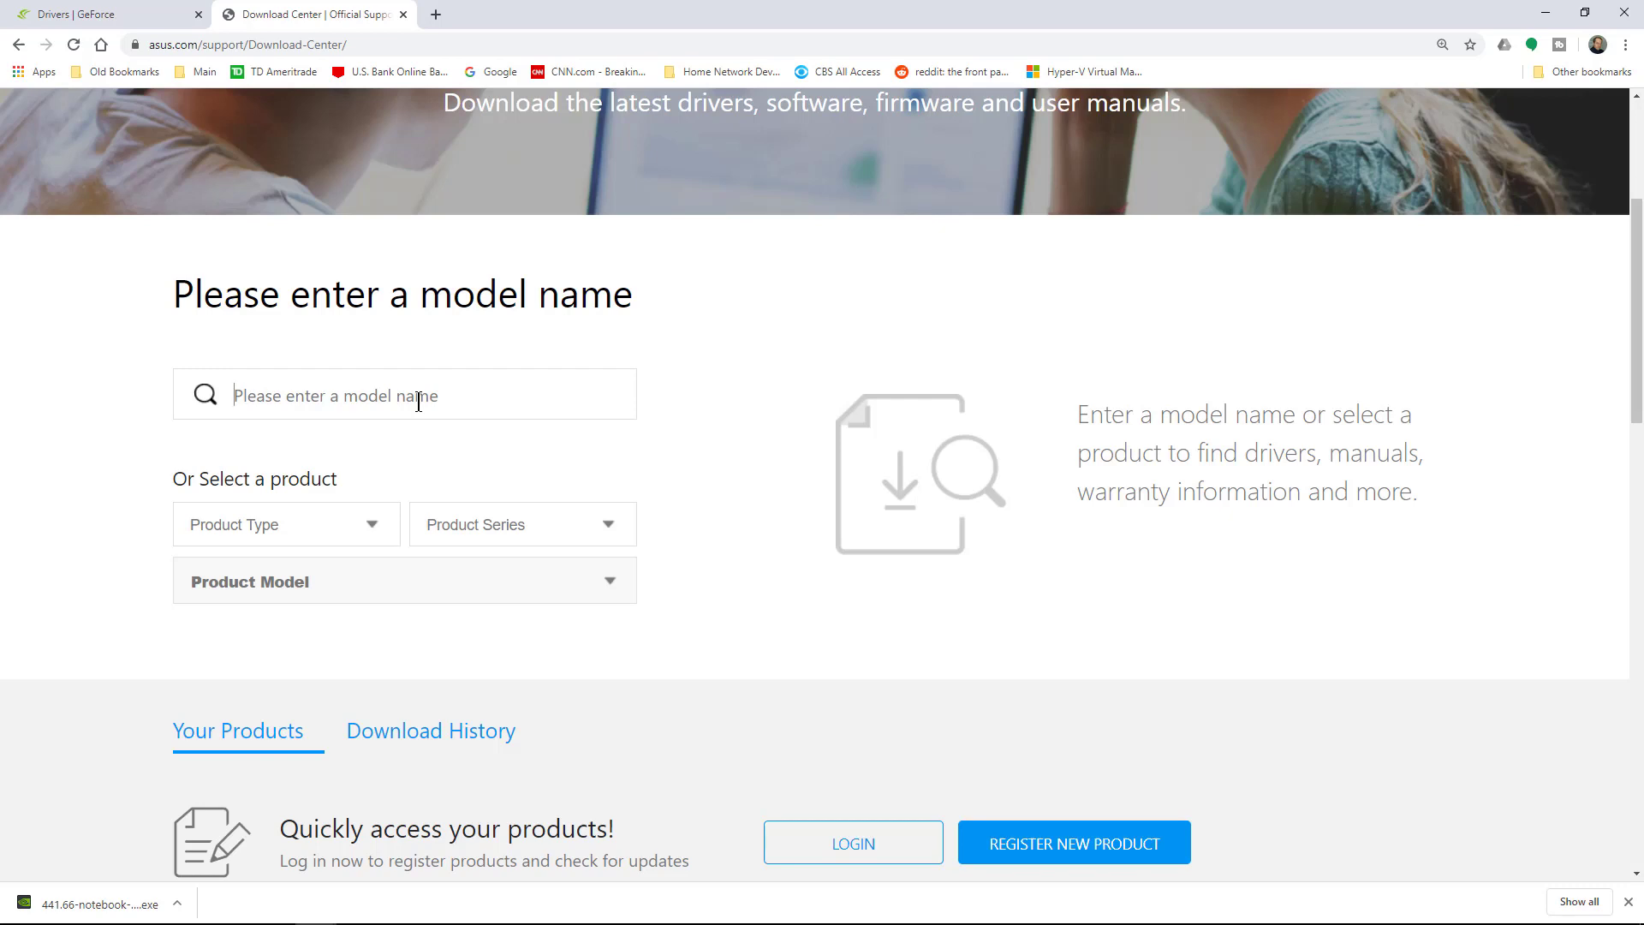
click(419, 400)
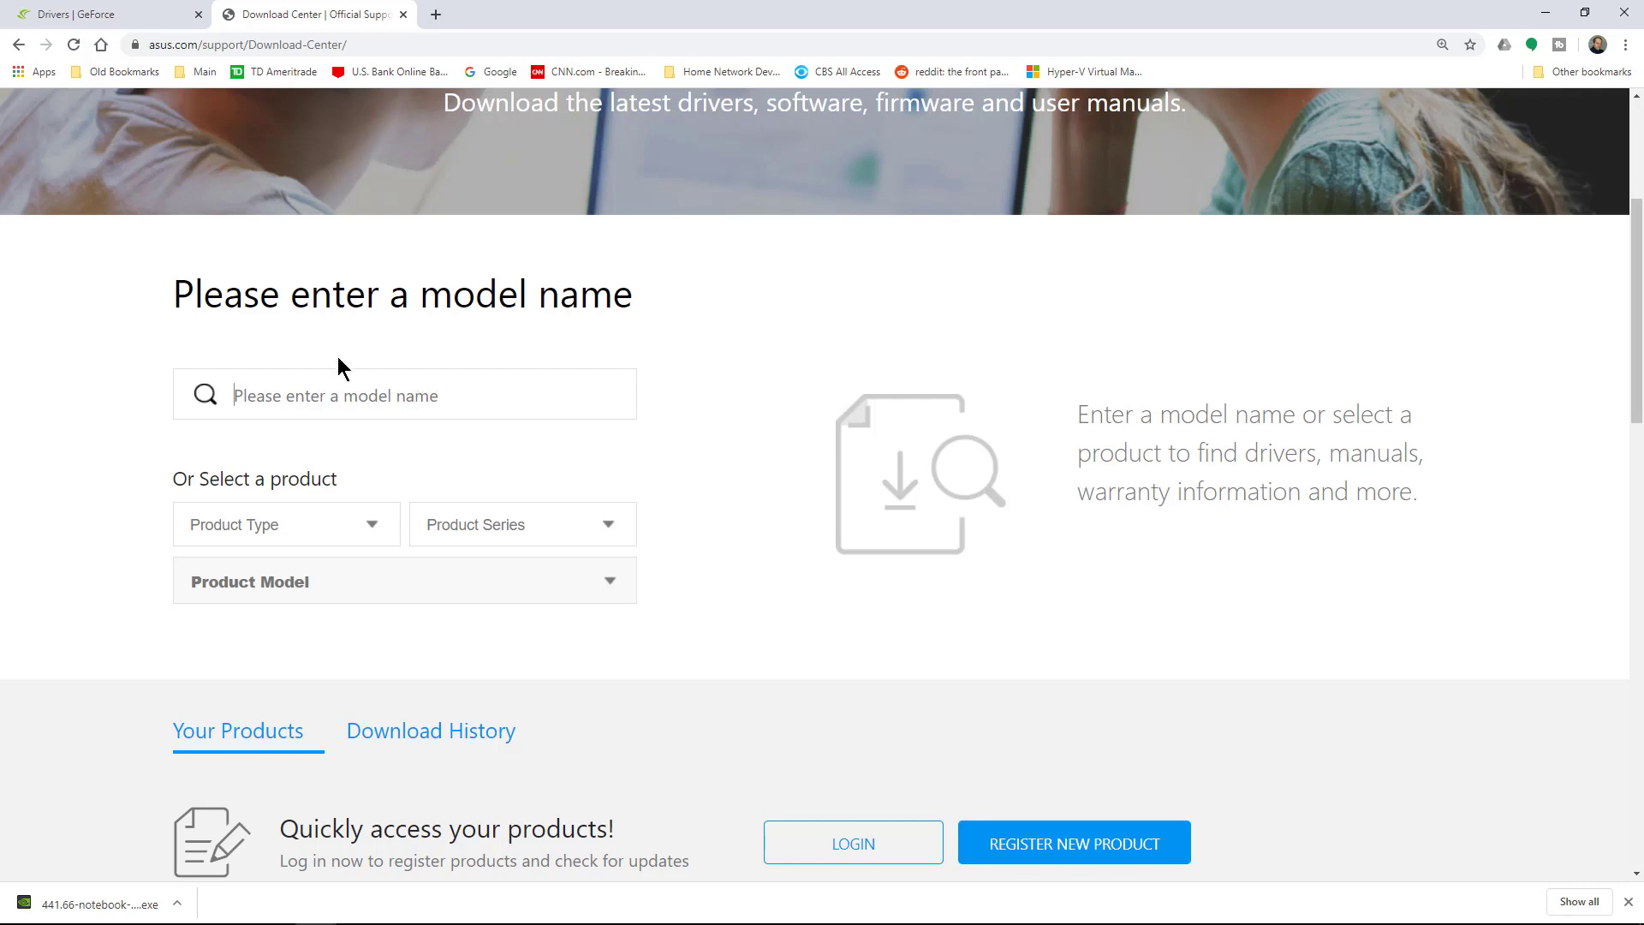